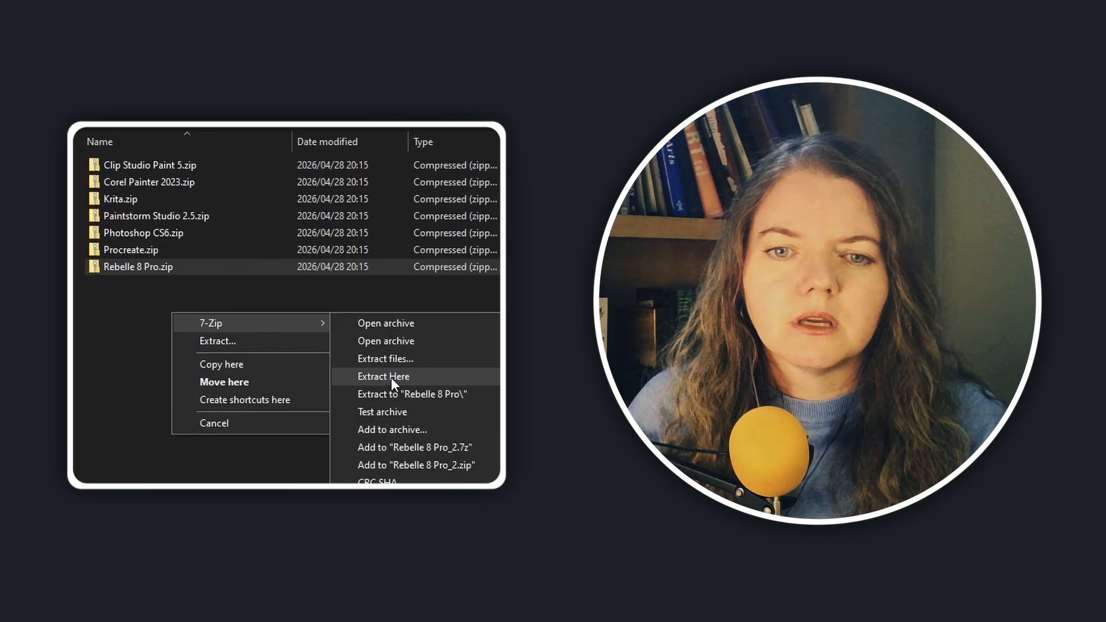
- Extract the Rebelle 8 Pro zip archive into the current folder and open the extracted Rebelle 8 Pro folder
left_click(392, 378)
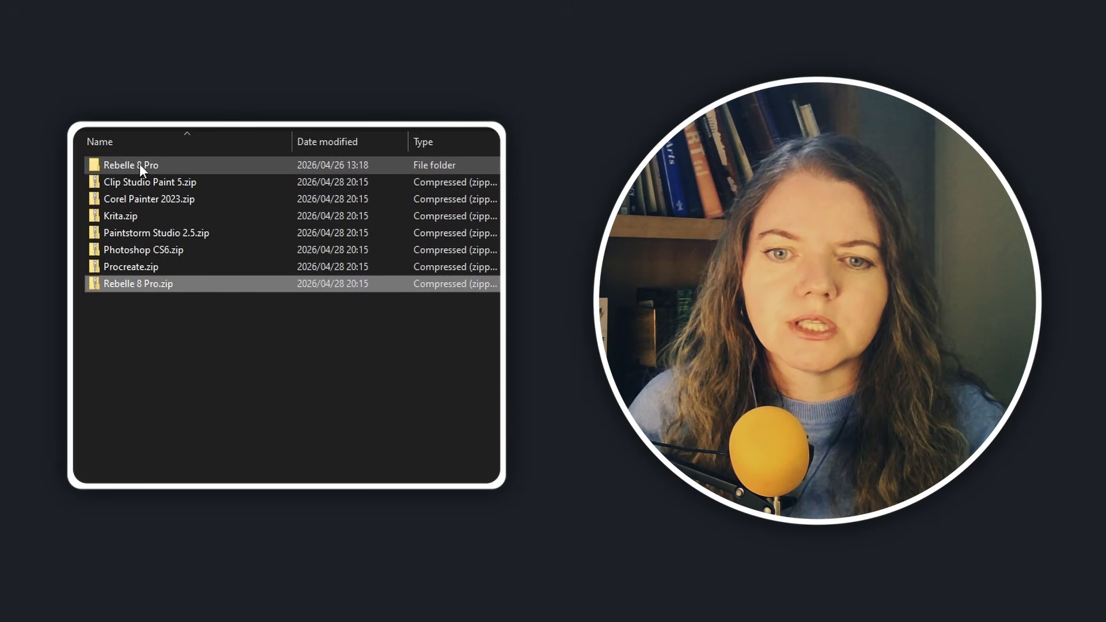
double_click(139, 164)
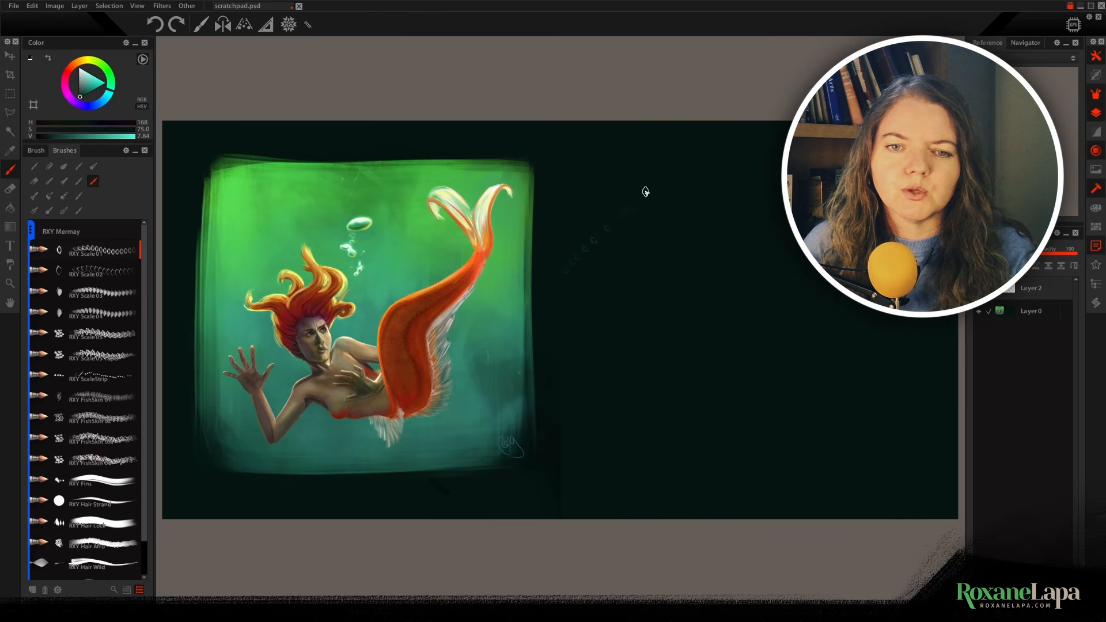
- Sample the pale cream colour from the mermaid's tail fin as the brush colour
scroll(592, 302, "up", 1)
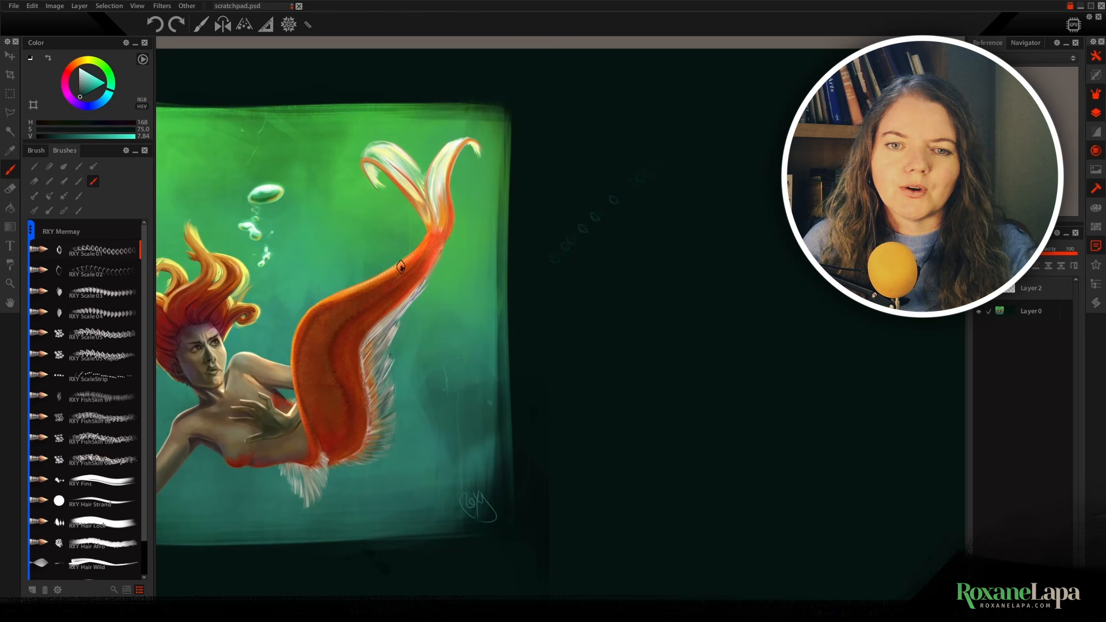
left_click(437, 192, "alt")
left_click_drag(546, 270, 628, 197)
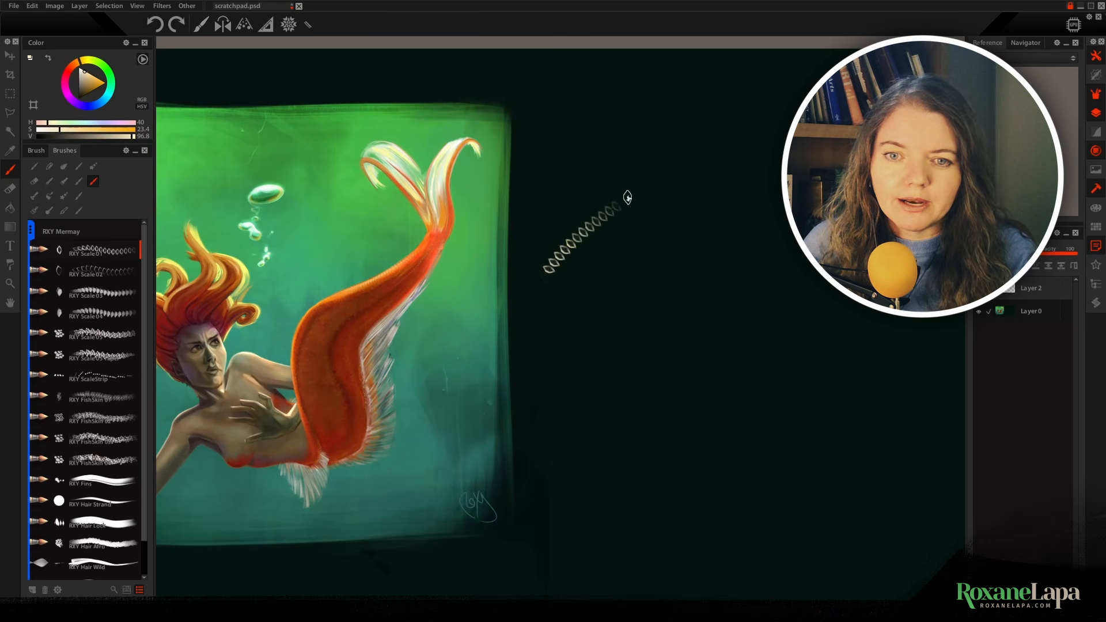
scroll(579, 284, "up", 2)
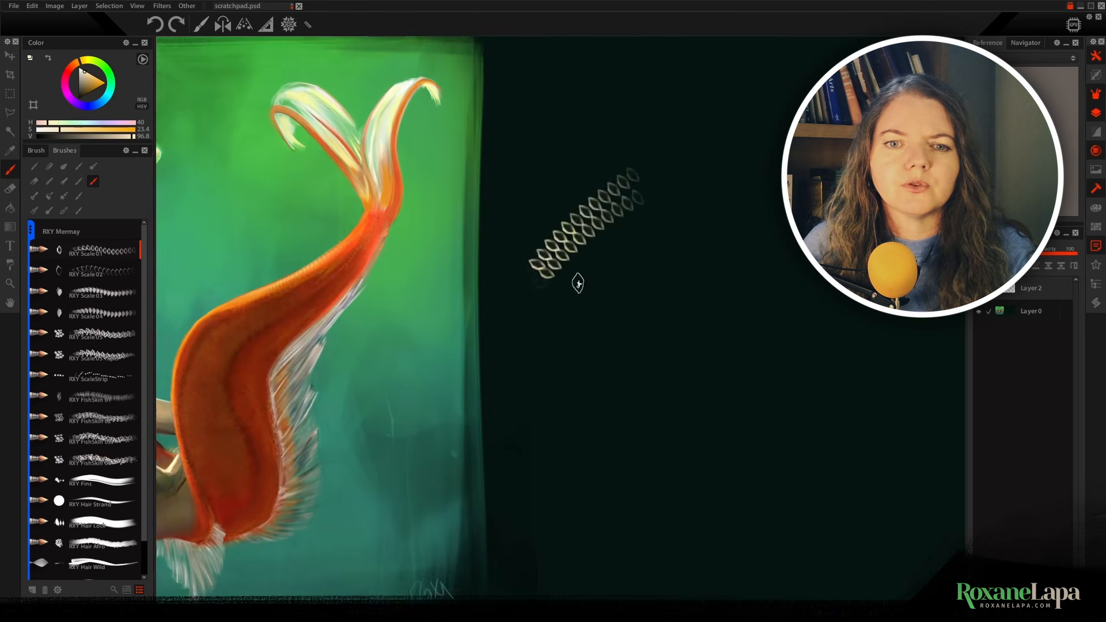
key("ctrl+z")
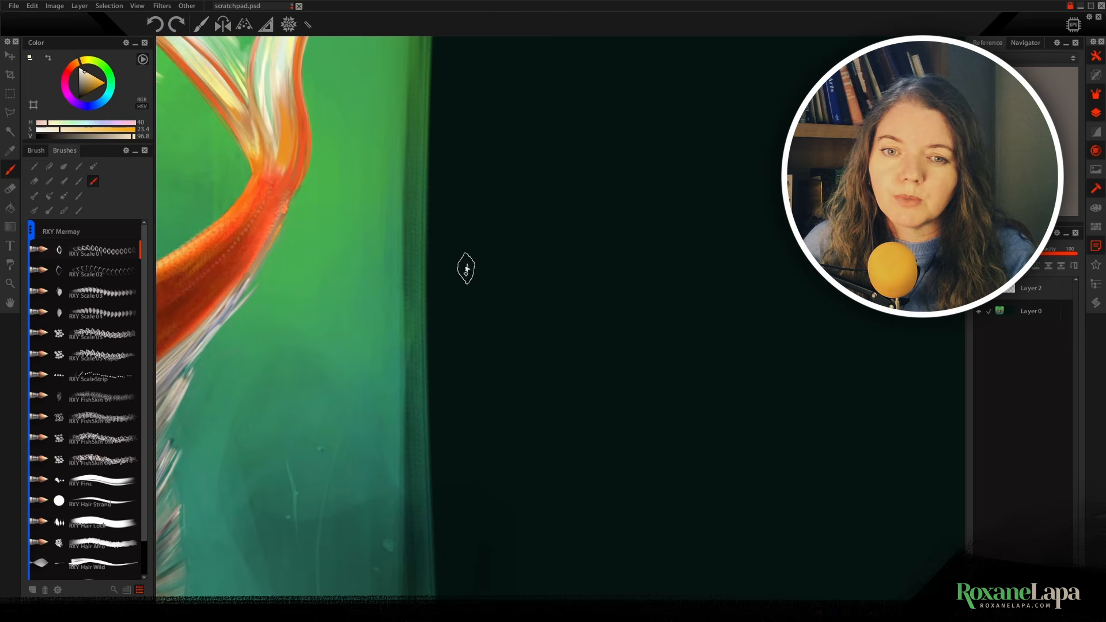
mouse_move(467, 268)
left_mouse_down()
mouse_move(610, 141)
mouse_move(578, 188)
mouse_move(605, 171)
left_mouse_up()
key("ctrl+z")
key("ctrl+z")
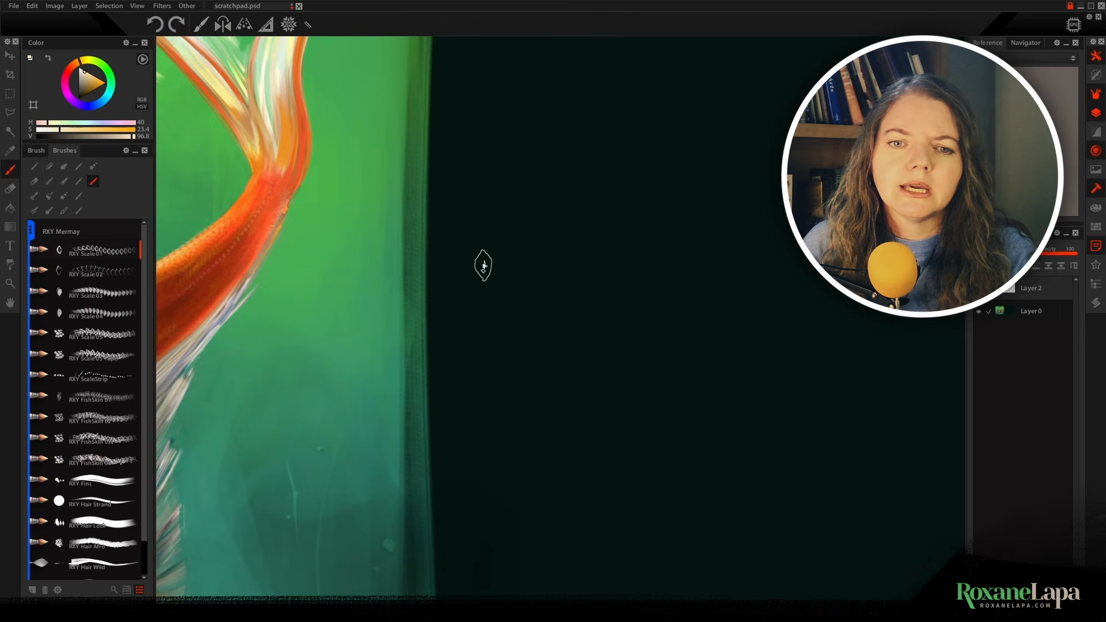
- Paint a patch of interlocking diagonal rows of scales with the RXY Scale 01 brush on the dark area beside the painting
left_click_drag(469, 274, 625, 148)
left_click_drag(479, 298, 602, 190)
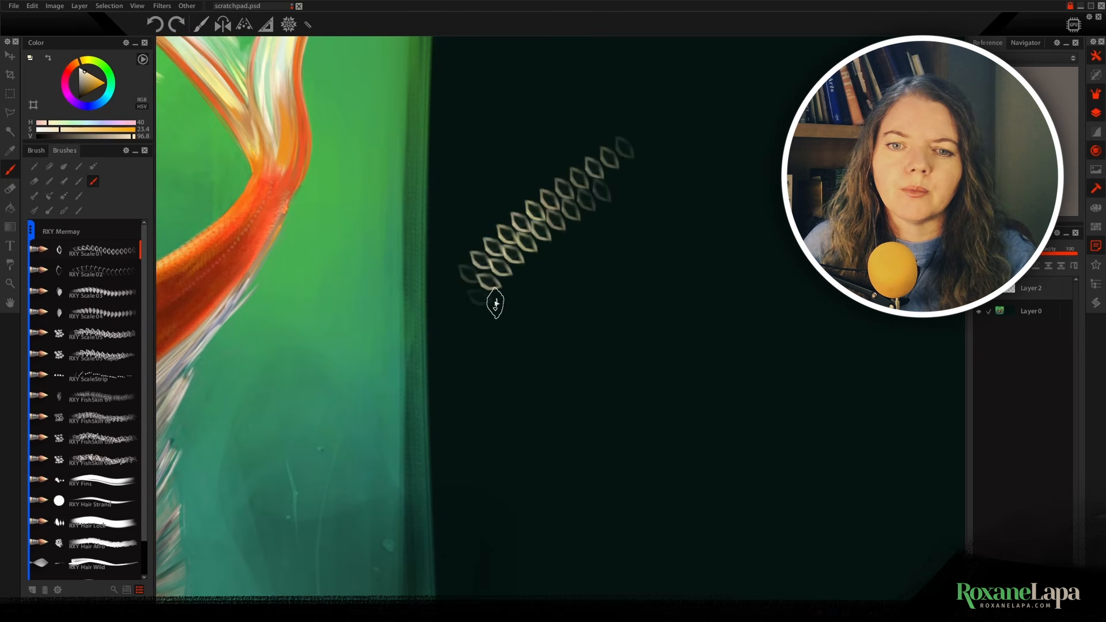
left_click_drag(495, 303, 656, 181)
left_click_drag(504, 316, 661, 185)
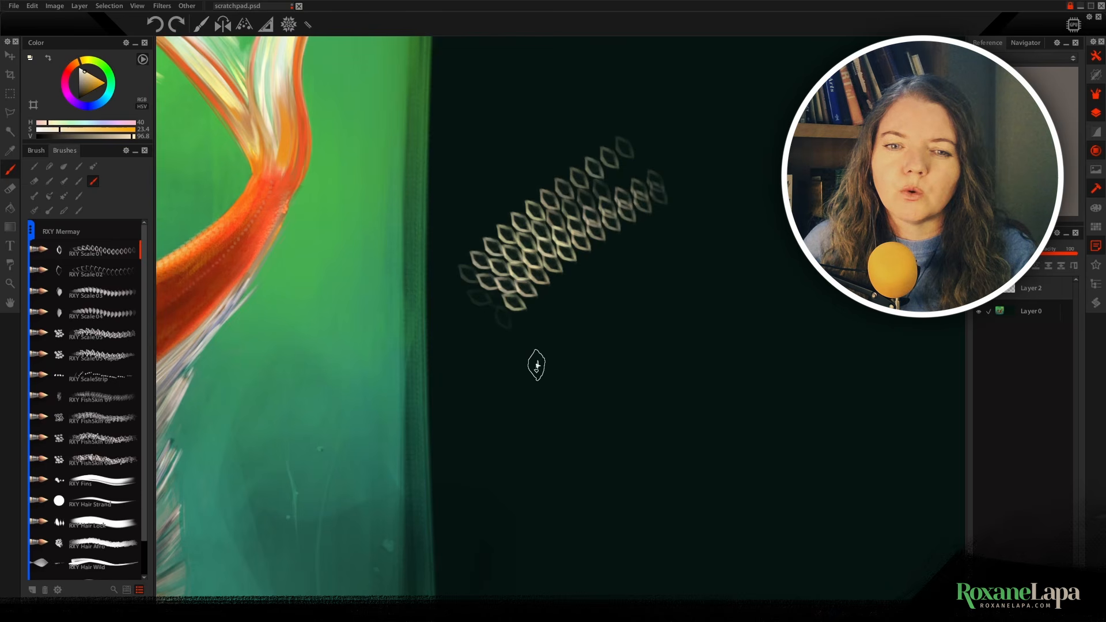
left_click_drag(514, 330, 659, 233)
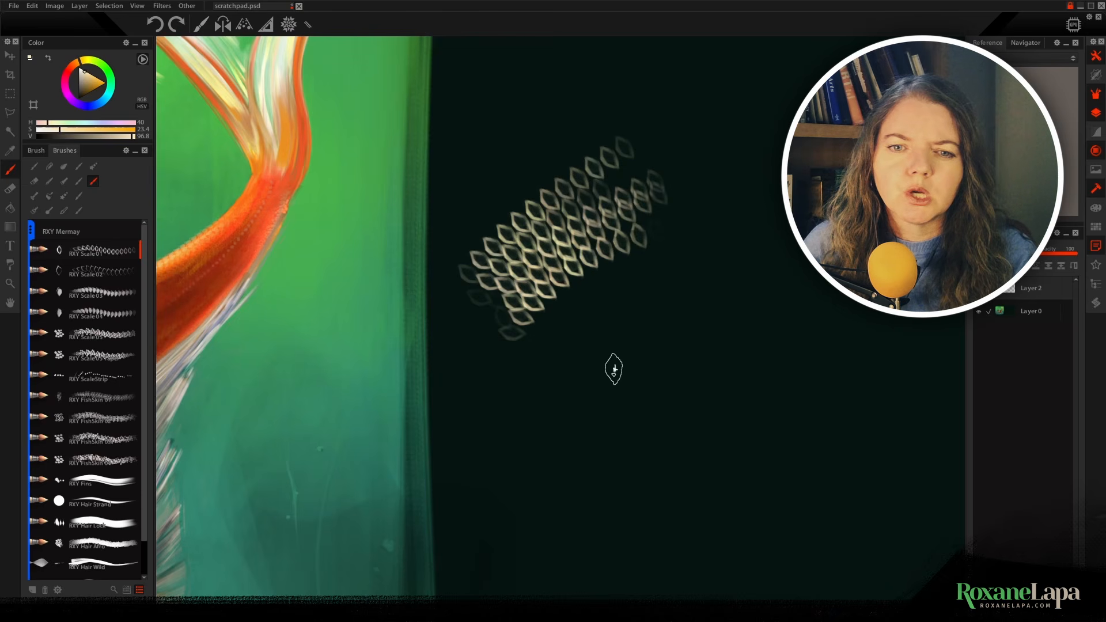
- Warp the scale patch with a Custom mesh deformation, widening its lower end and tapering its upper end, and apply the transform
key("ctrl+t")
left_click(513, 24)
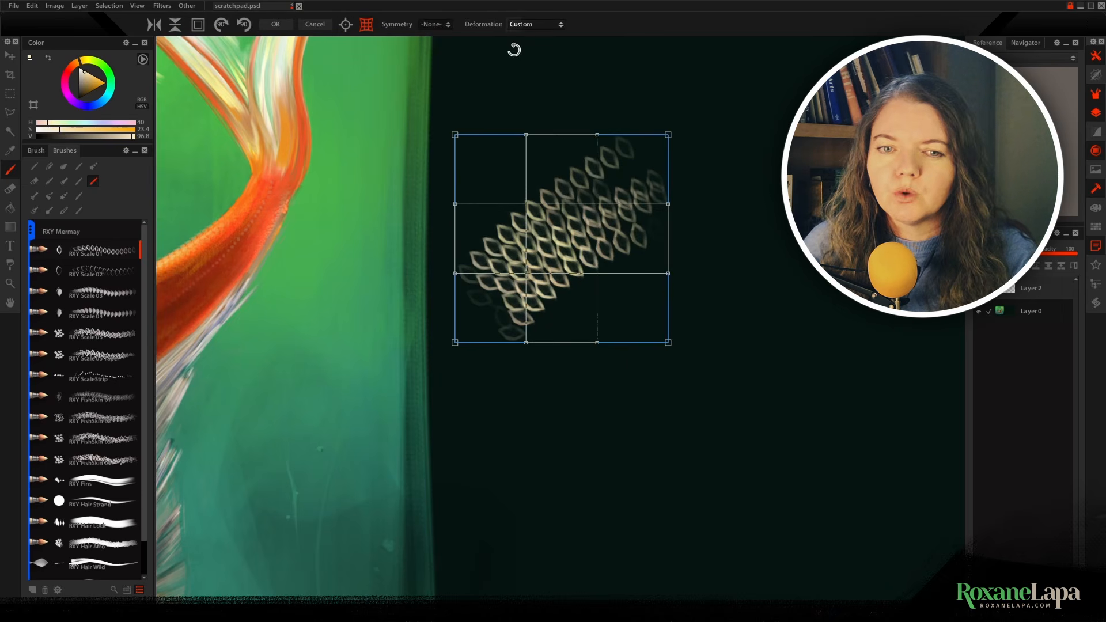
left_click_drag(456, 135, 485, 202)
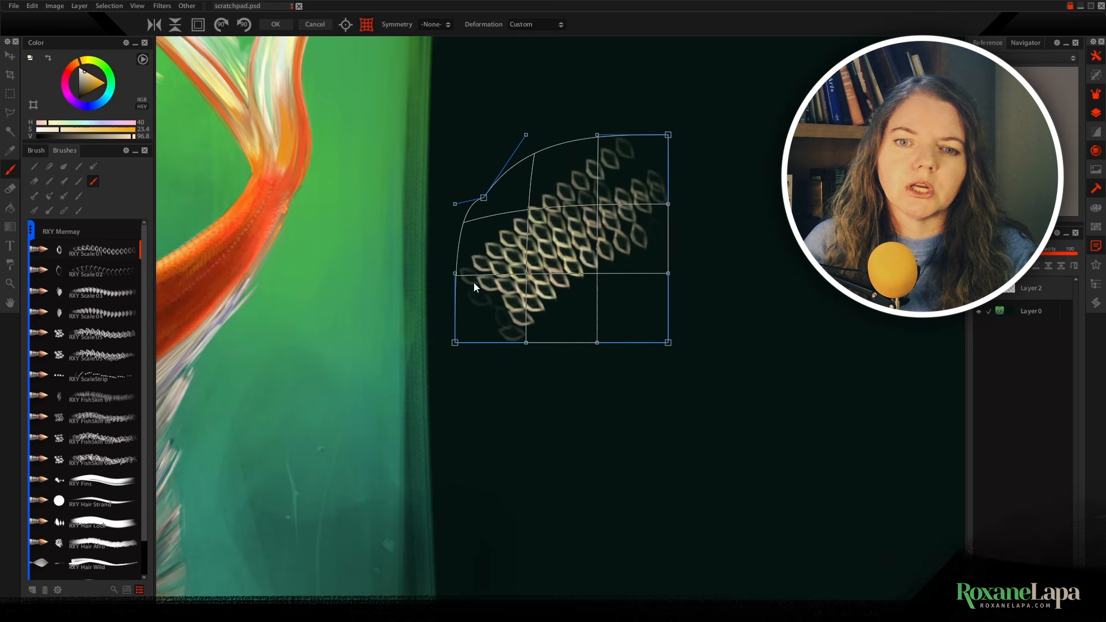
left_click_drag(661, 337, 661, 214)
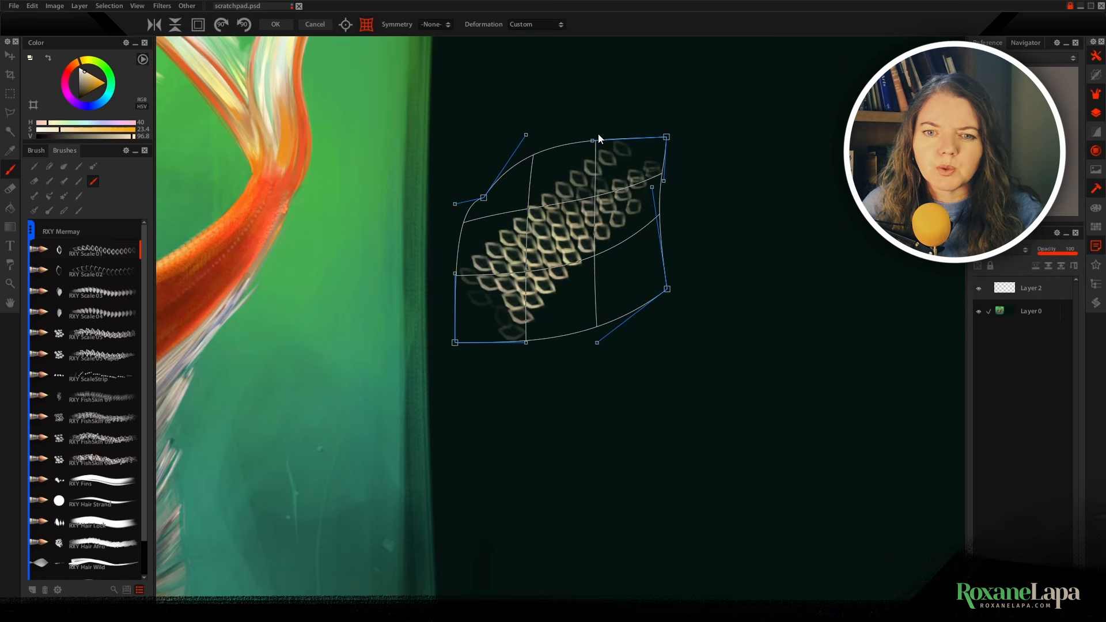
left_click_drag(598, 134, 598, 173)
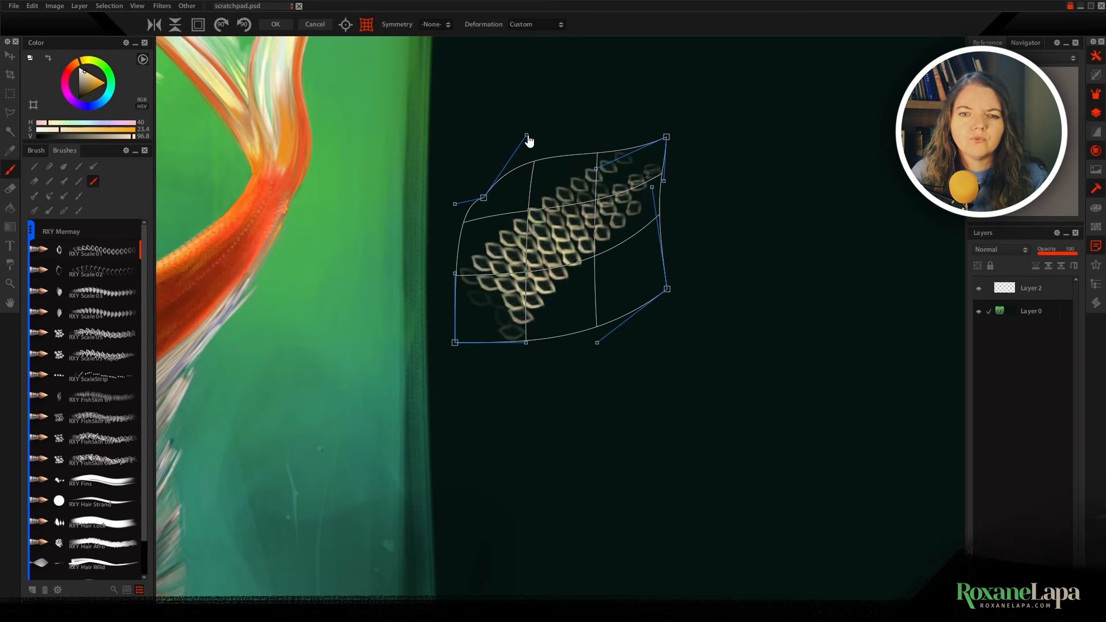
left_click_drag(527, 138, 545, 194)
left_click_drag(661, 214, 657, 174)
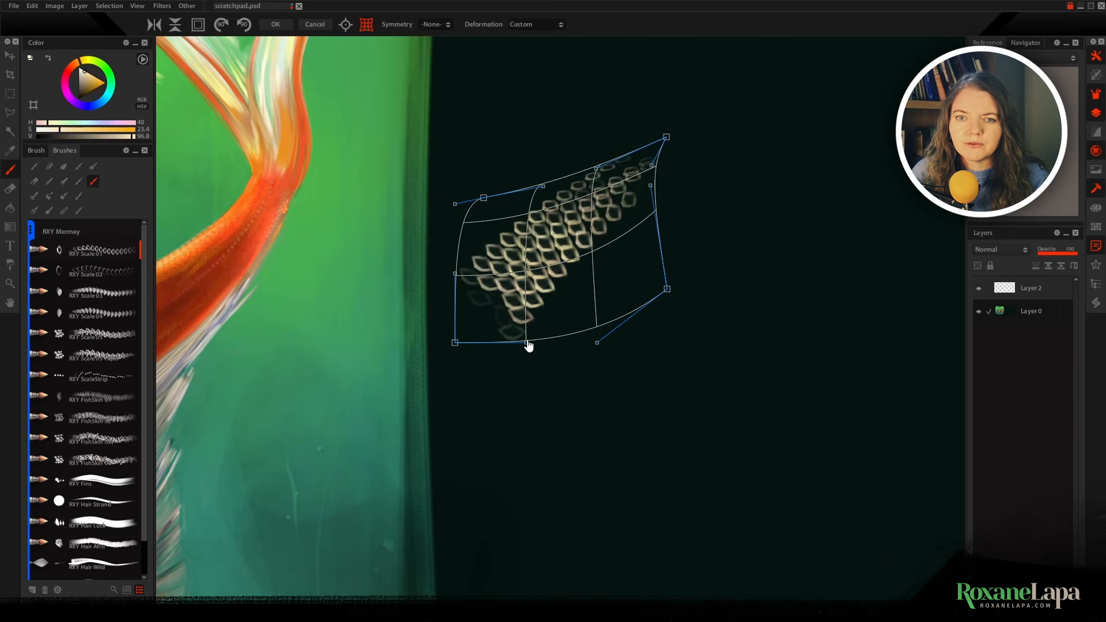
left_click_drag(527, 343, 531, 410)
left_click_drag(455, 343, 365, 377)
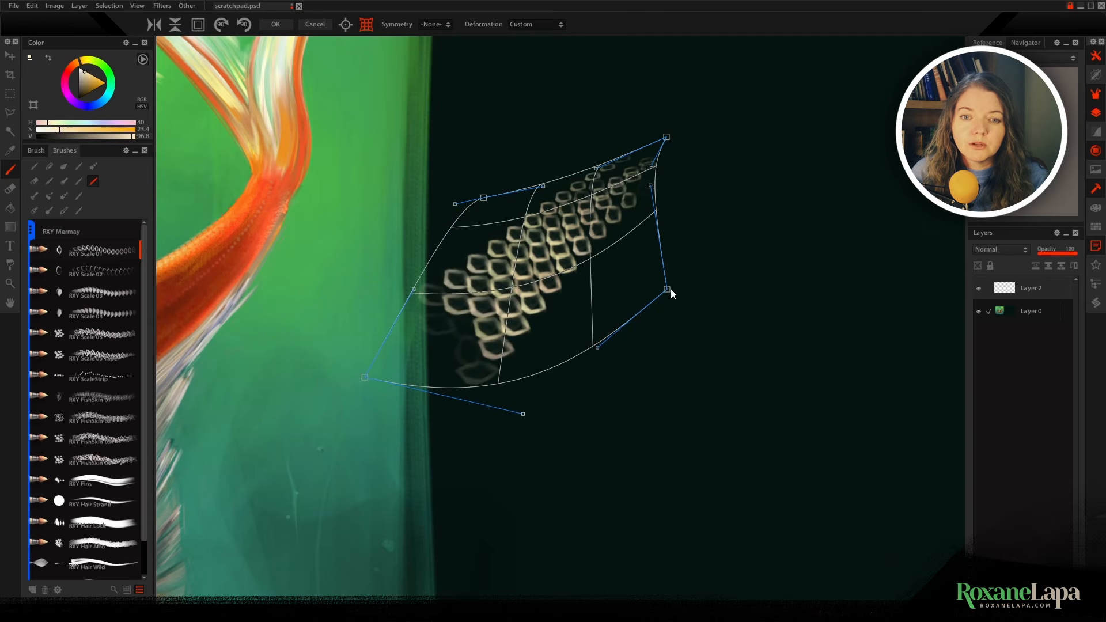
left_click_drag(667, 288, 631, 264)
key("Return")
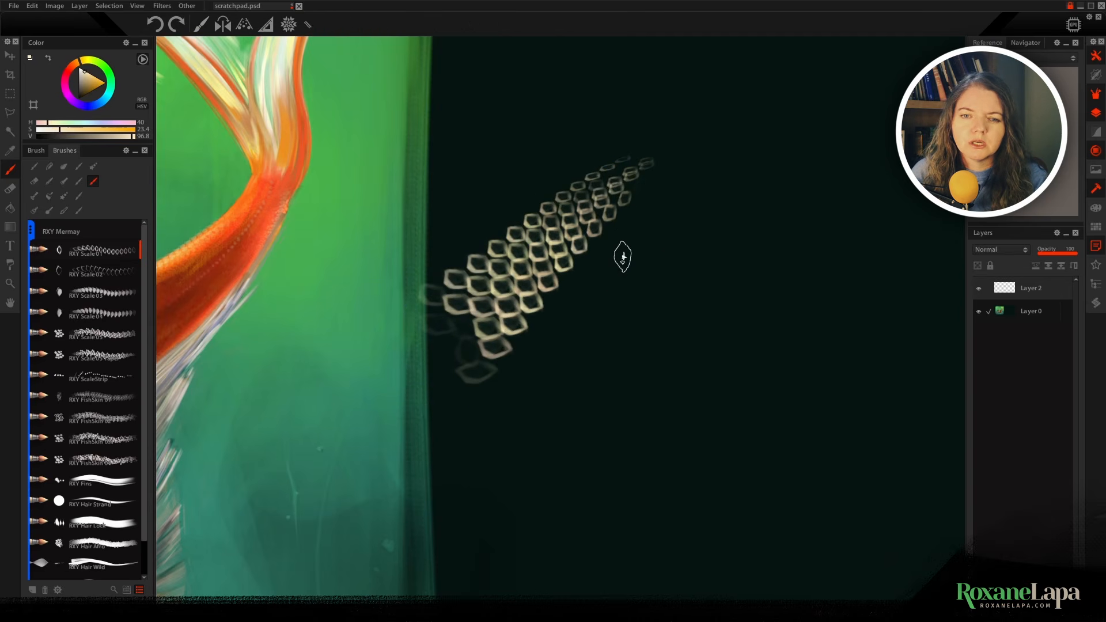
- Paint interlocking diagonal rows of thin outlined scales with the RXY Scale 02 brush beside the warped patch
left_click(116, 276)
mouse_move(632, 323)
left_mouse_down()
mouse_move(569, 251)
mouse_move(677, 147)
left_mouse_up()
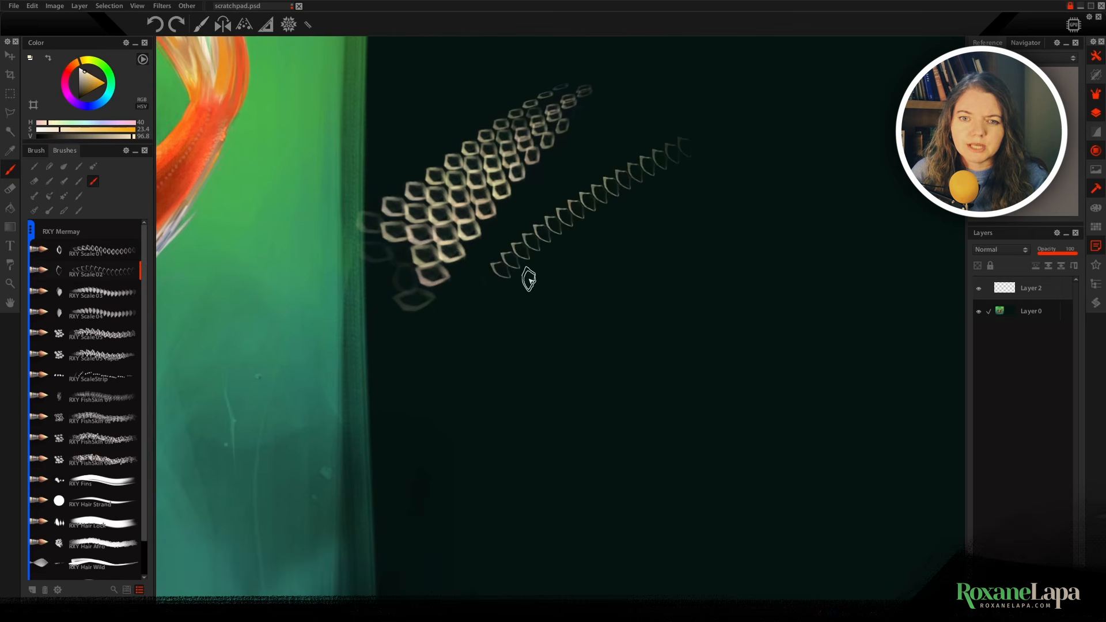
mouse_move(521, 286)
left_mouse_down()
mouse_move(647, 191)
mouse_move(527, 301)
mouse_move(697, 190)
left_mouse_up()
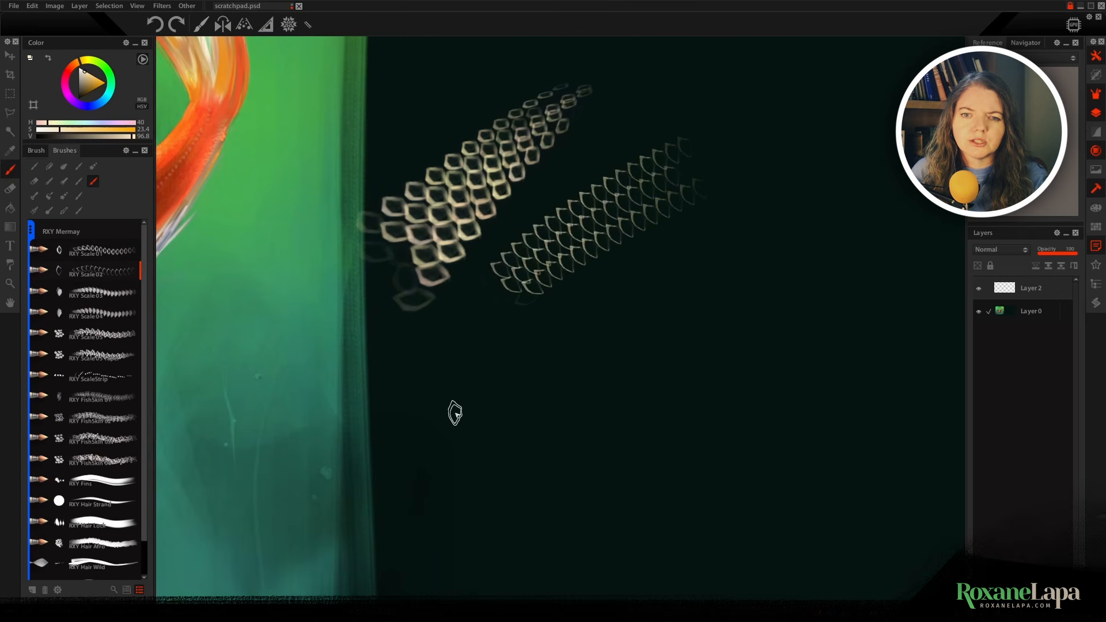
- Paint a diagonal row of filled scales with the RXY Scale 03 brush below the thin outlined patch
left_click(107, 292)
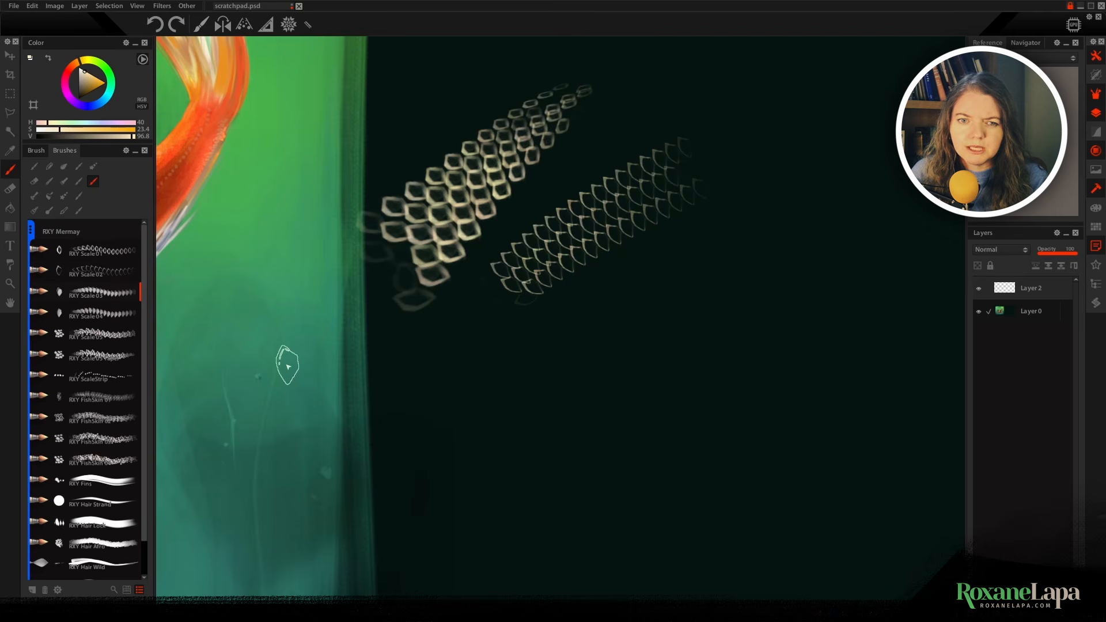
left_click_drag(484, 366, 654, 255)
left_click_drag(518, 385, 662, 275)
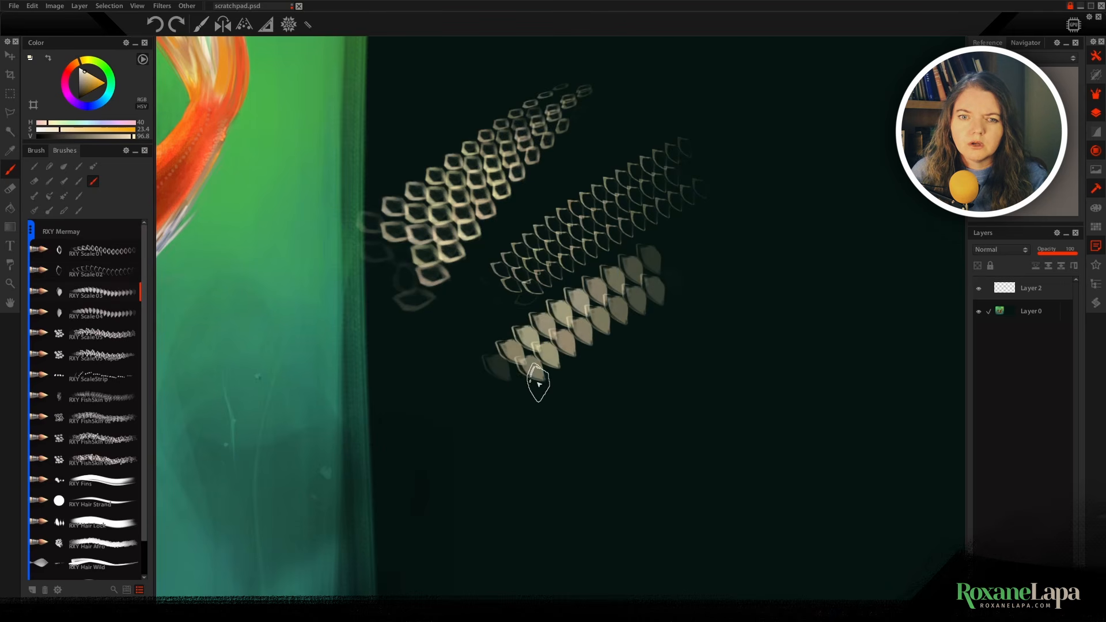
key("ctrl+z")
left_click_drag(514, 385, 668, 278)
key("ctrl+z")
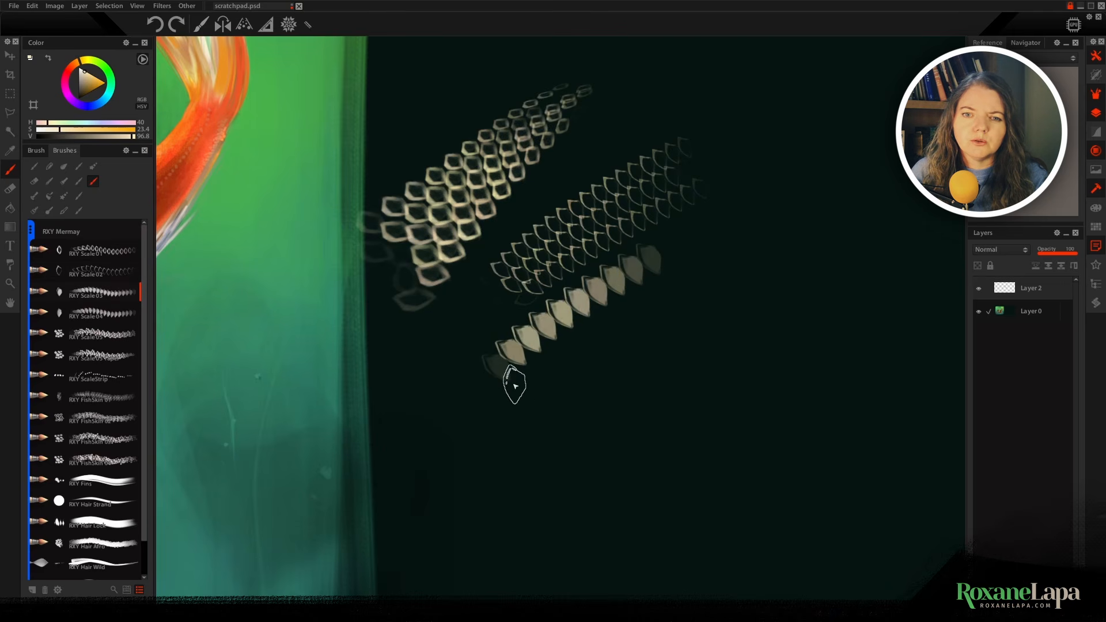
left_click_drag(514, 385, 678, 286)
key("ctrl+z")
- Add further interlocking rows of RXY Scale 03 scales directly beneath the first filled row
left_click_drag(518, 383, 720, 240)
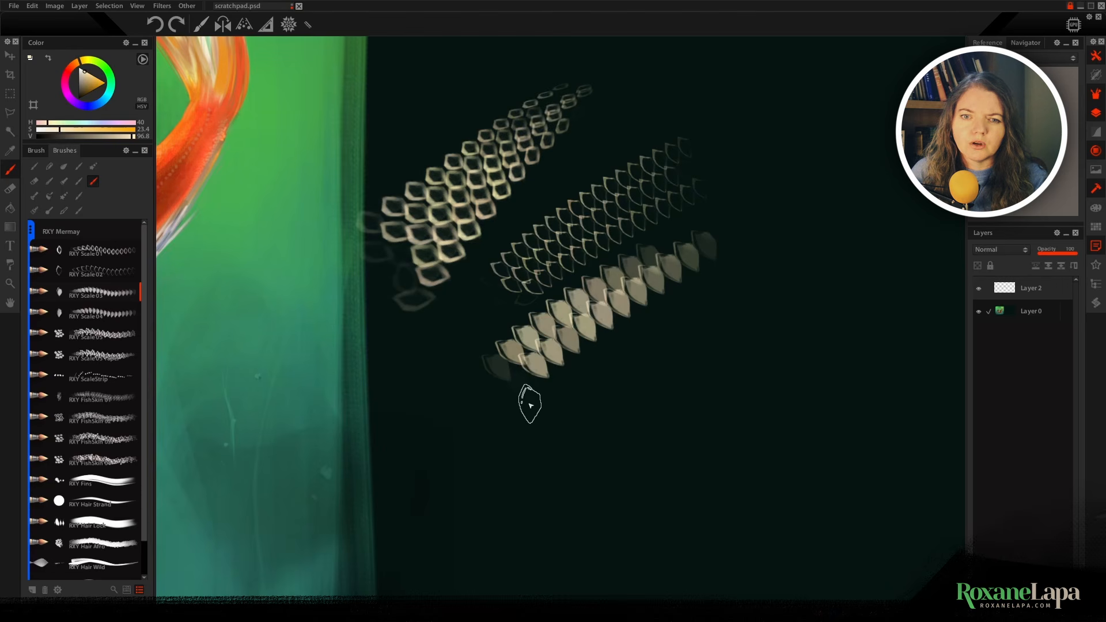
mouse_move(530, 405)
left_mouse_down()
mouse_move(687, 286)
mouse_move(716, 285)
left_mouse_up()
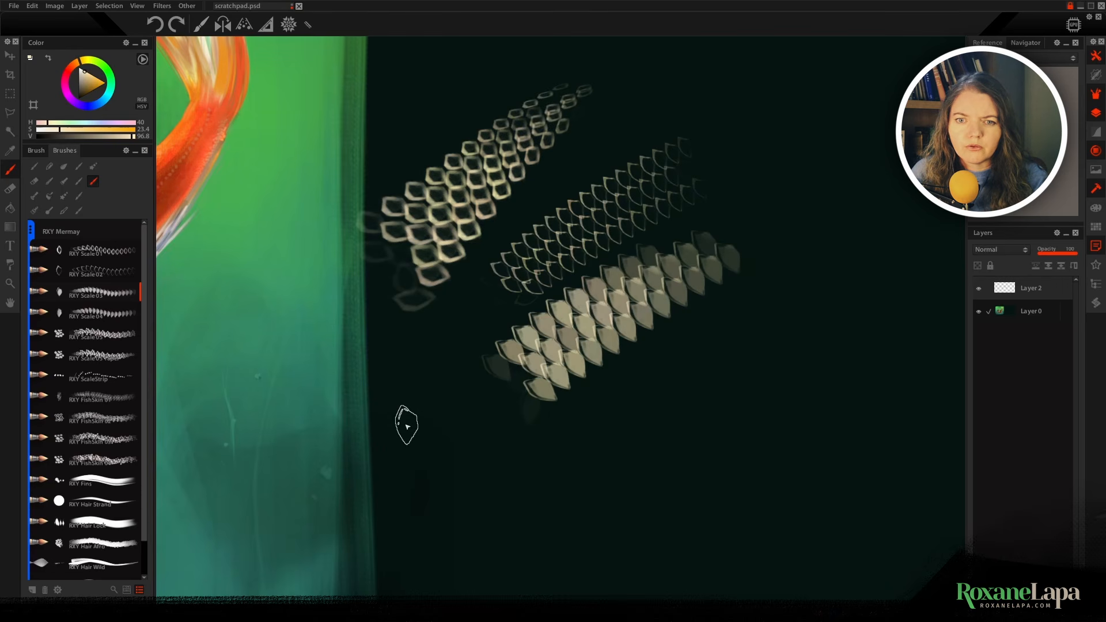
- Build up a dense patch of overlapping diagonal scale rows with the RXY Scale 04 brush below the RXY Scale 03 patch
left_click(115, 316)
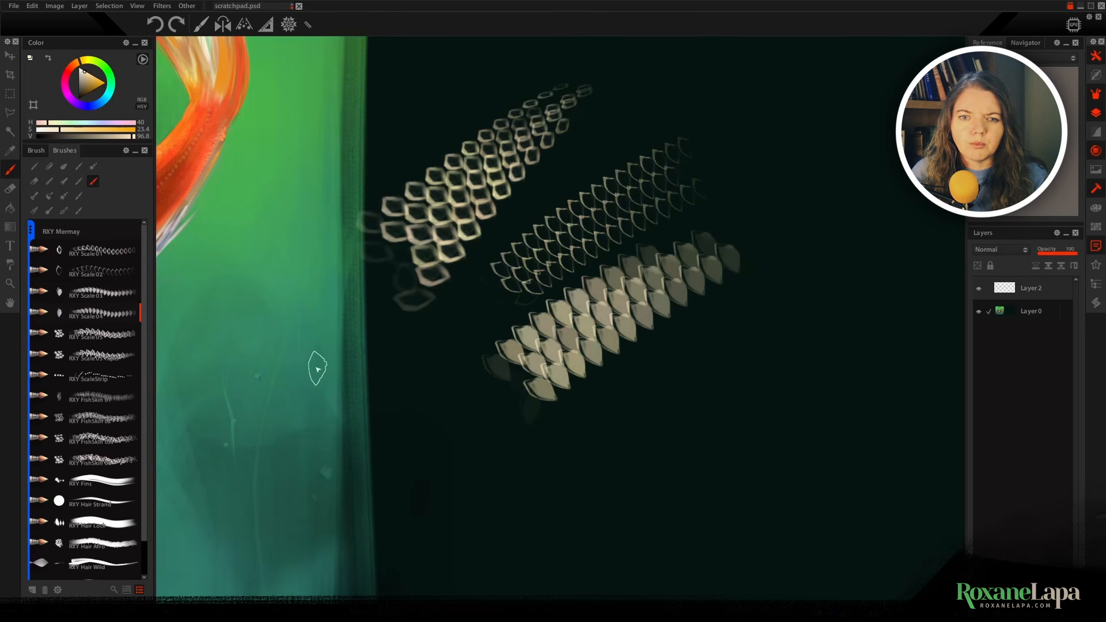
left_click_drag(317, 371, 172, 350)
left_click_drag(409, 444, 648, 263)
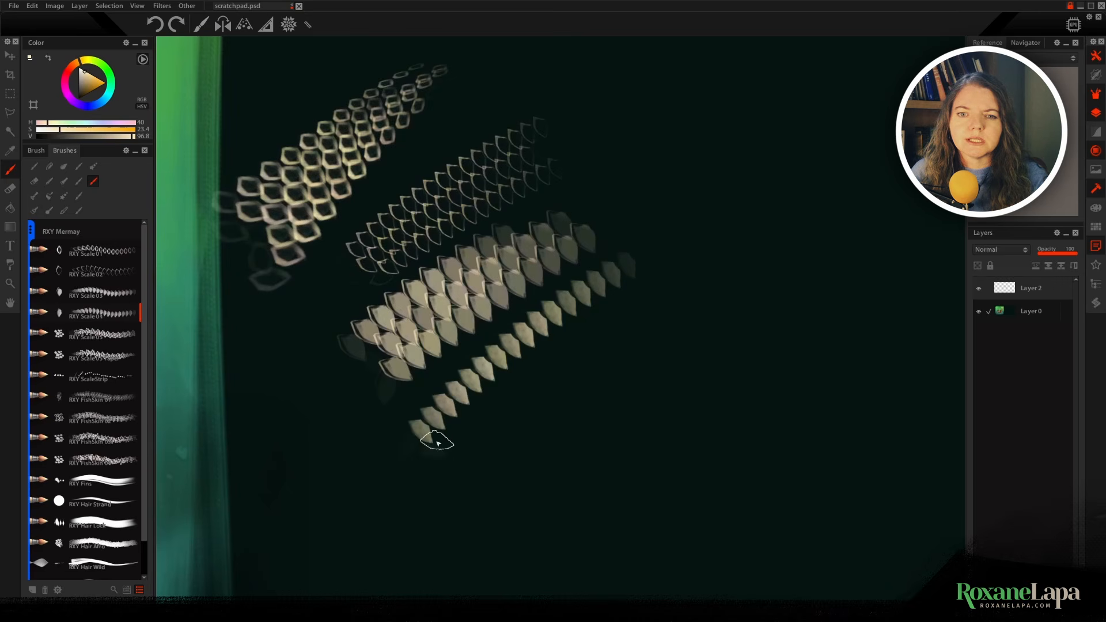
left_click_drag(437, 443, 669, 249)
left_click_drag(482, 455, 649, 330)
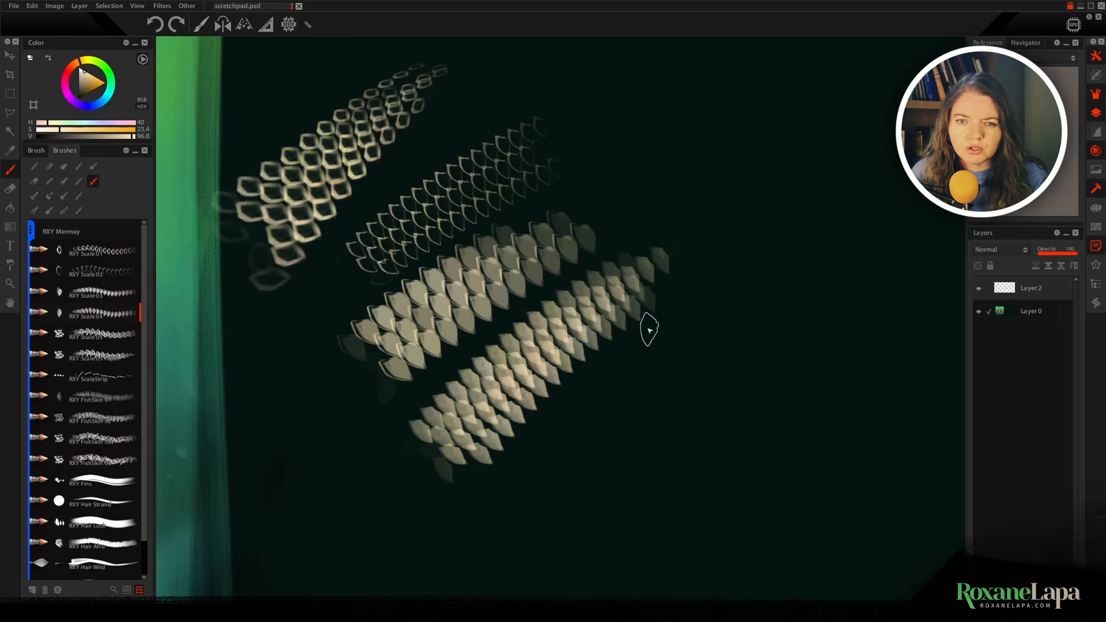
left_click_drag(522, 421, 662, 303)
left_click_drag(499, 474, 692, 309)
left_click_drag(484, 446, 665, 304)
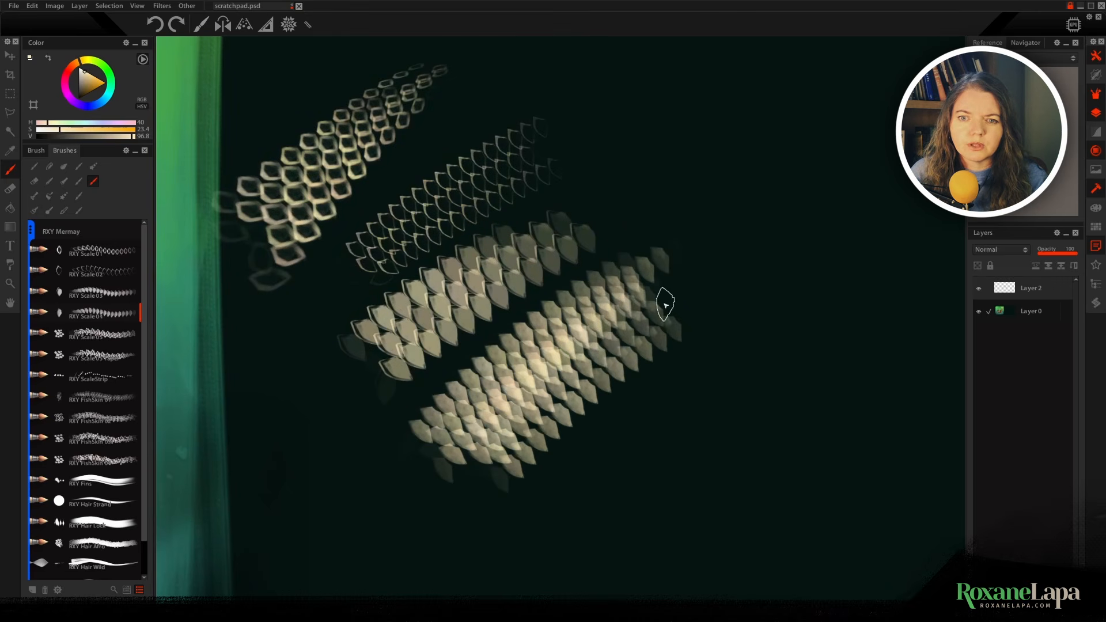
left_click_drag(546, 447, 700, 328)
left_click_drag(511, 461, 663, 320)
left_click_drag(547, 475, 712, 325)
left_click_drag(418, 422, 646, 257)
left_click_drag(467, 432, 637, 291)
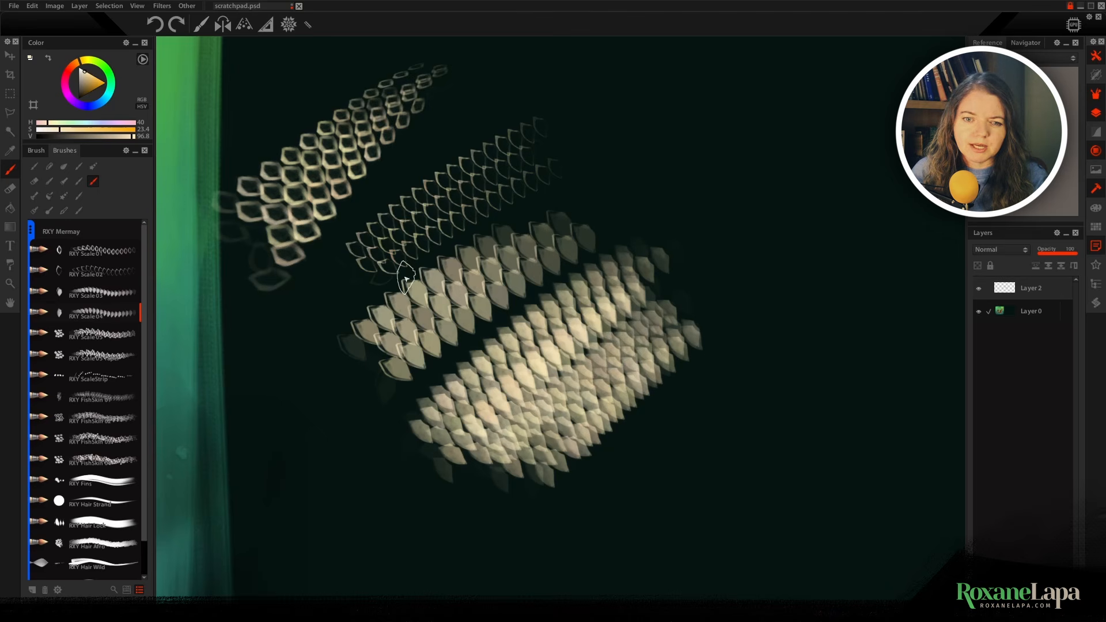
- Paint a short strip of RXY Scale 04 scales in the empty area above, and overlay it with white RXY Scale 02 outlines
mouse_move(613, 165)
left_mouse_down()
mouse_move(729, 115)
mouse_move(755, 118)
left_mouse_up()
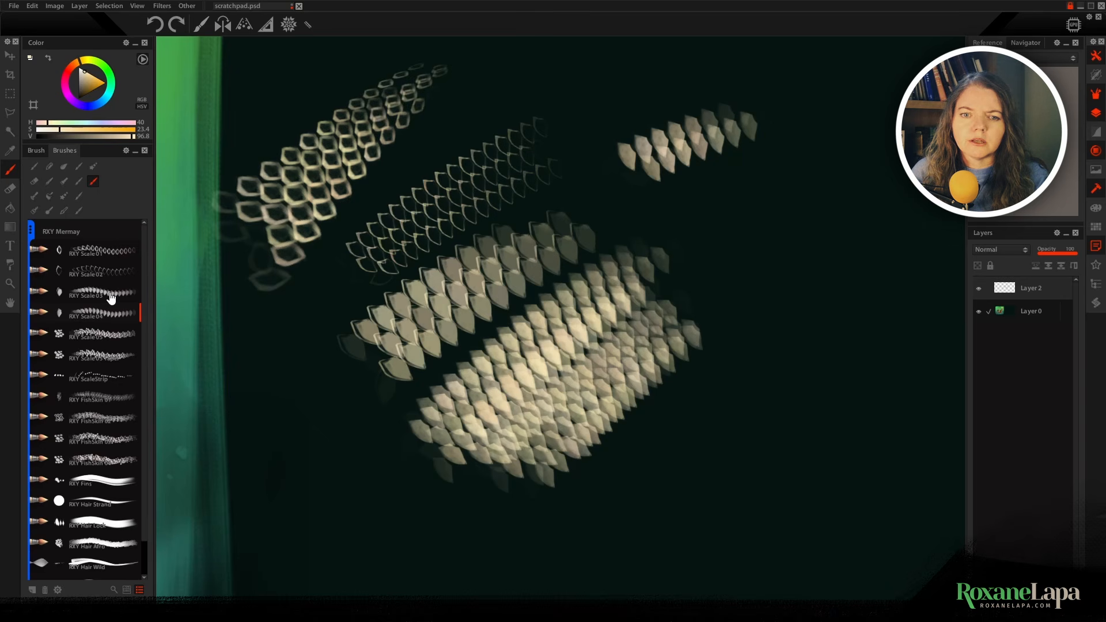
key("x")
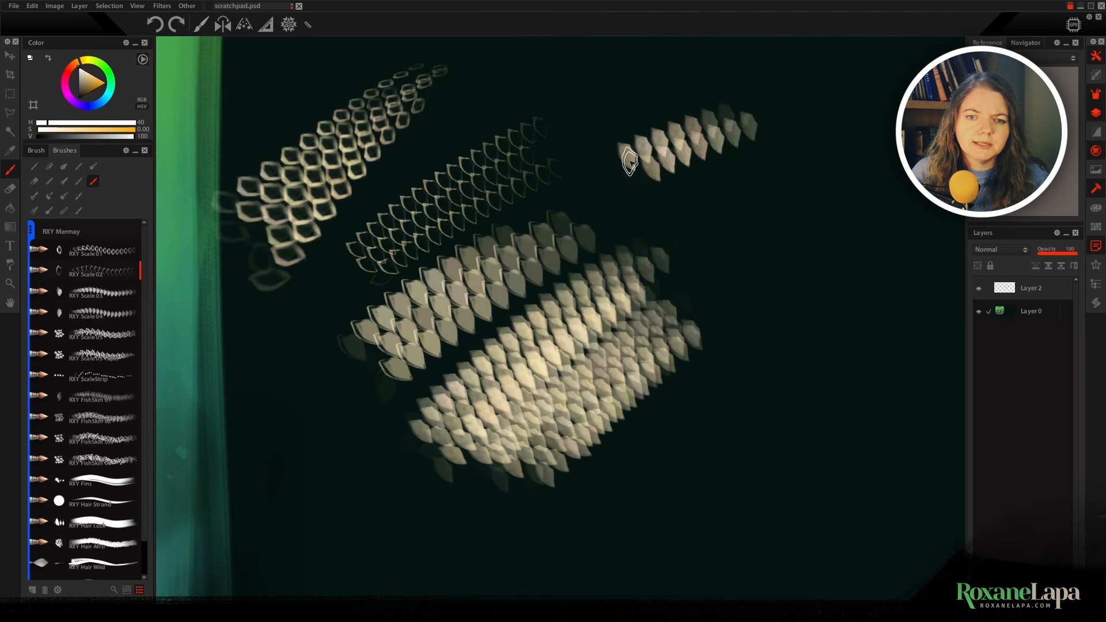
left_click_drag(626, 160, 775, 99)
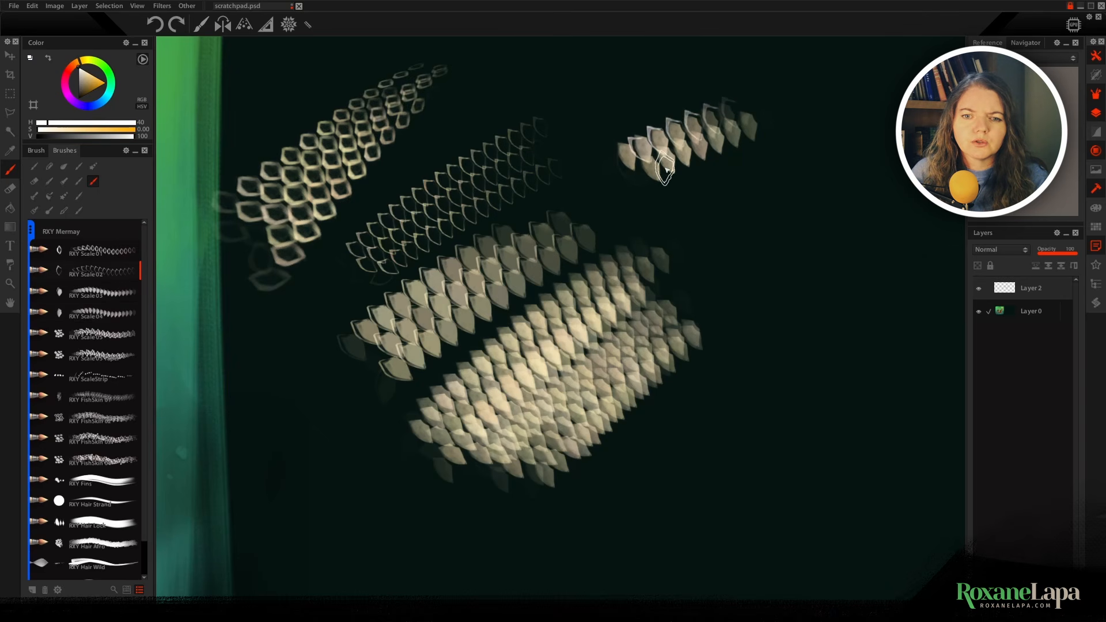
left_click_drag(650, 173, 755, 145)
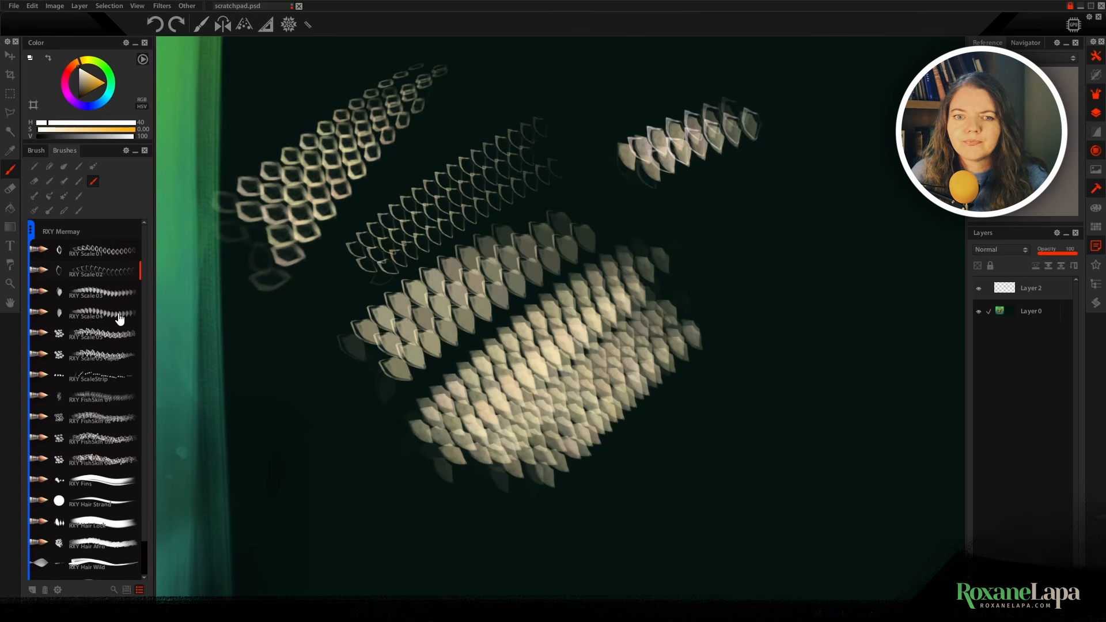
- Paint a pale beige patch of small scattered scales with the RXY Scale 05 brush beside the short outlined strip
left_click(104, 339)
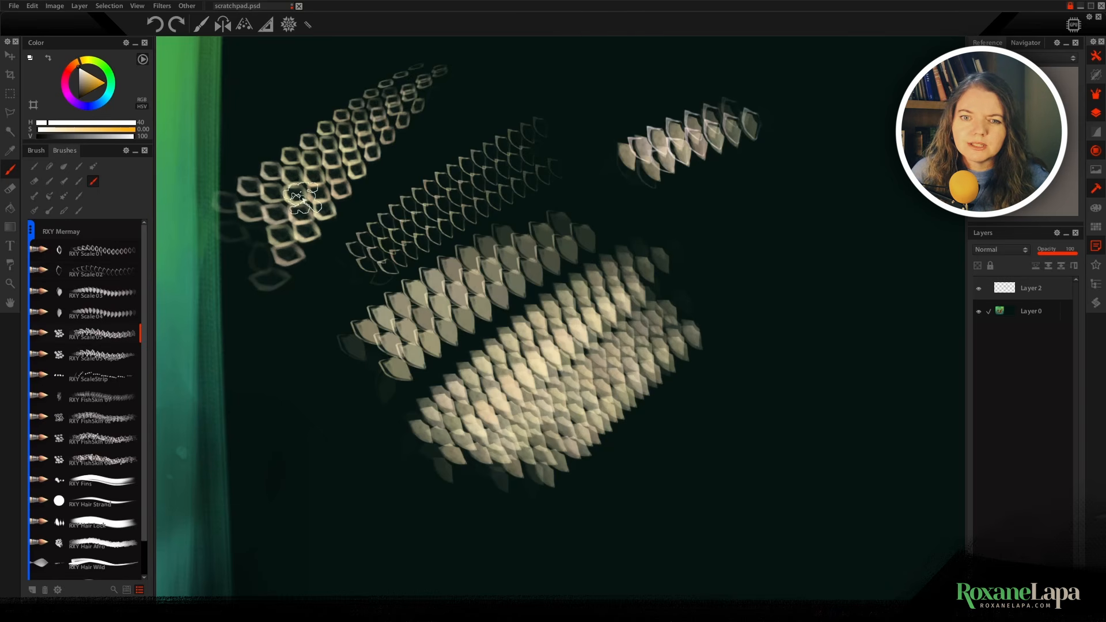
left_click(86, 73)
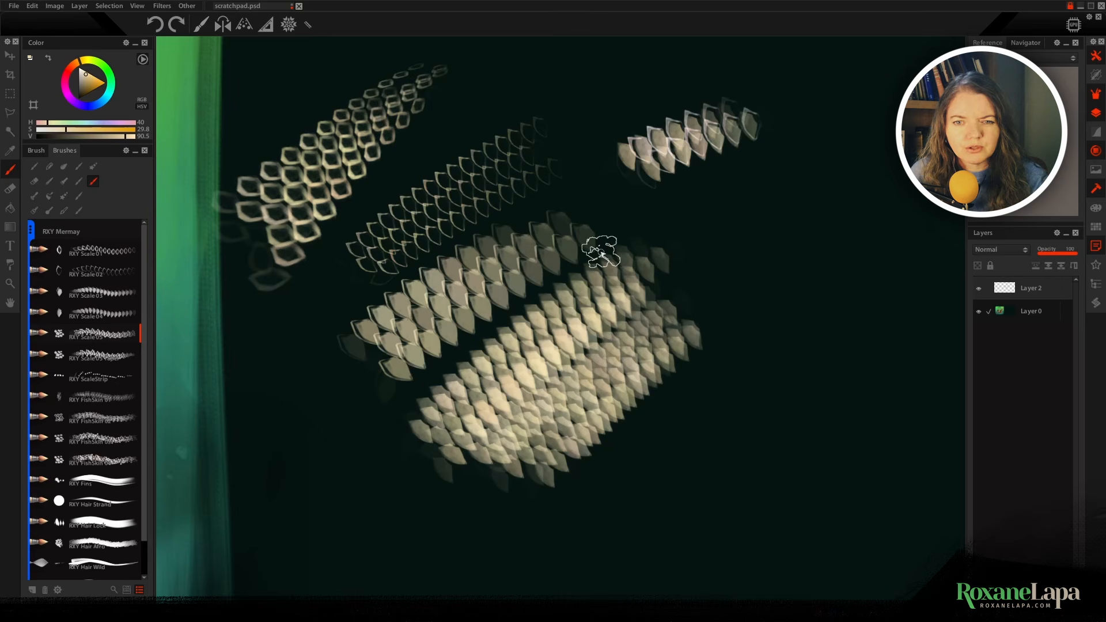
left_click_drag(638, 280, 495, 256)
mouse_move(616, 230)
left_mouse_down()
mouse_move(792, 133)
mouse_move(585, 297)
left_mouse_up()
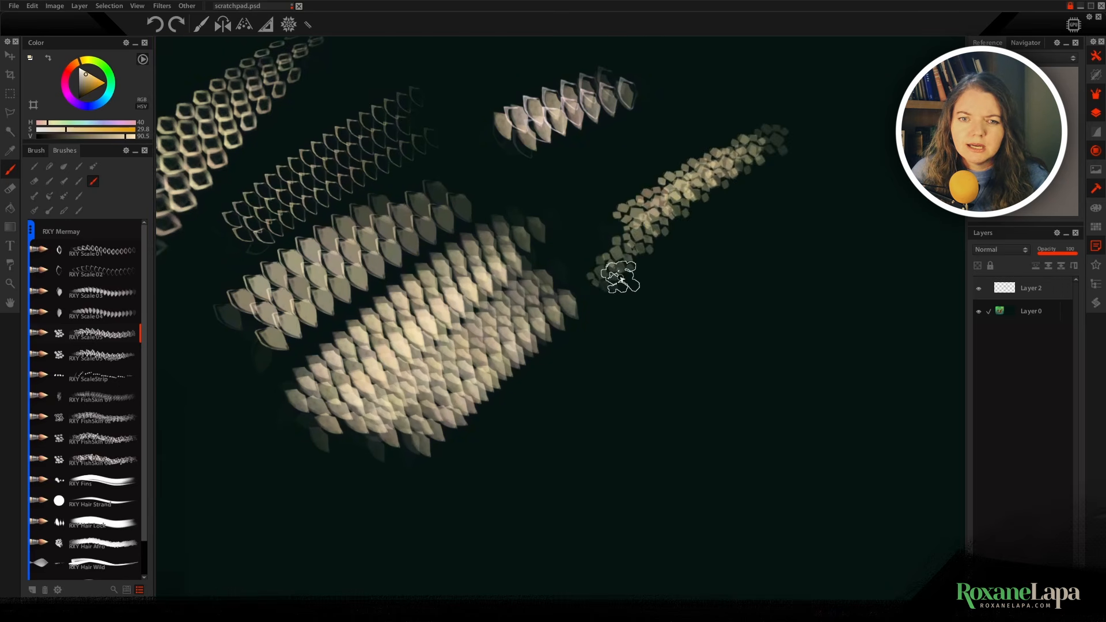
key("ctrl+z")
mouse_move(625, 239)
left_mouse_down()
mouse_move(681, 219)
mouse_move(825, 130)
left_mouse_up()
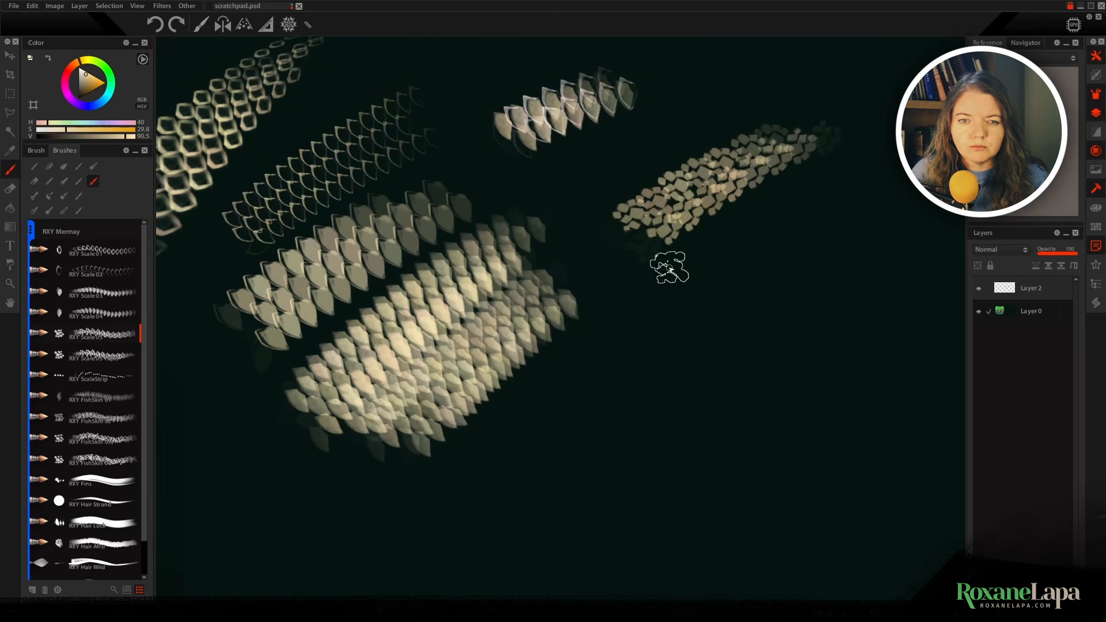
left_click_drag(669, 268, 847, 166)
mouse_move(694, 282)
left_mouse_down()
mouse_move(679, 262)
mouse_move(803, 169)
mouse_move(660, 238)
mouse_move(714, 175)
mouse_move(799, 127)
mouse_move(617, 215)
mouse_move(790, 138)
mouse_move(655, 241)
mouse_move(671, 270)
left_mouse_up()
- Try two long diagonal strips with the second RXY Scale 05 brush in the empty area below, and undo both
mouse_move(698, 390)
left_mouse_down()
mouse_move(851, 237)
mouse_move(769, 329)
mouse_move(736, 420)
mouse_move(720, 381)
mouse_move(786, 282)
mouse_move(863, 222)
mouse_move(459, 185)
left_mouse_up()
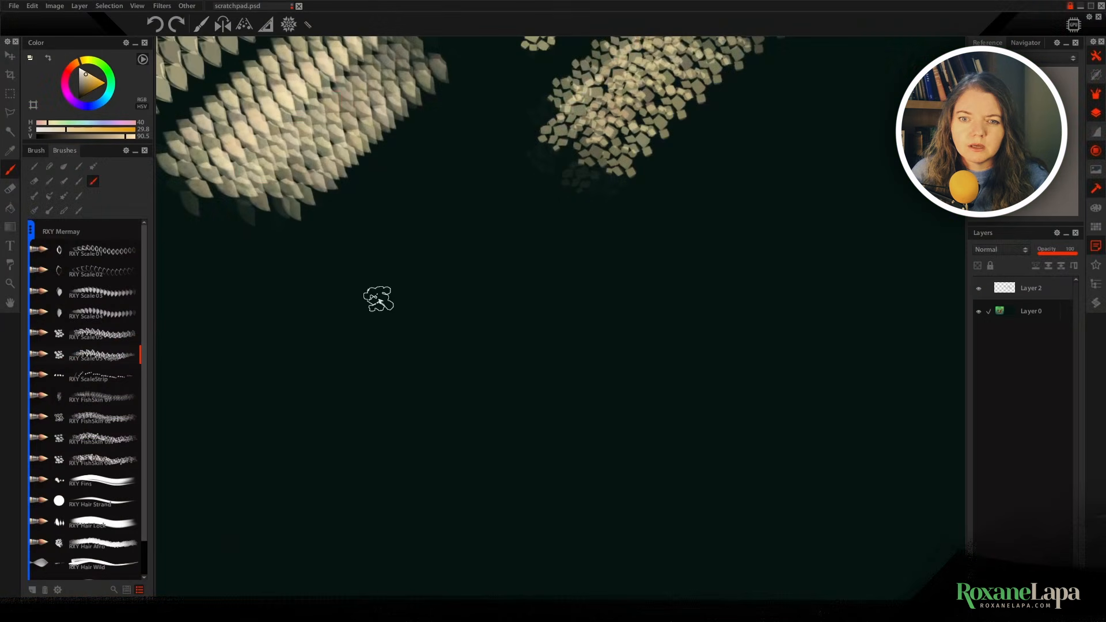
mouse_move(331, 318)
left_mouse_down()
mouse_move(405, 272)
mouse_move(721, 196)
left_mouse_up()
mouse_move(351, 372)
left_mouse_down()
mouse_move(446, 329)
mouse_move(612, 306)
mouse_move(689, 280)
left_mouse_up()
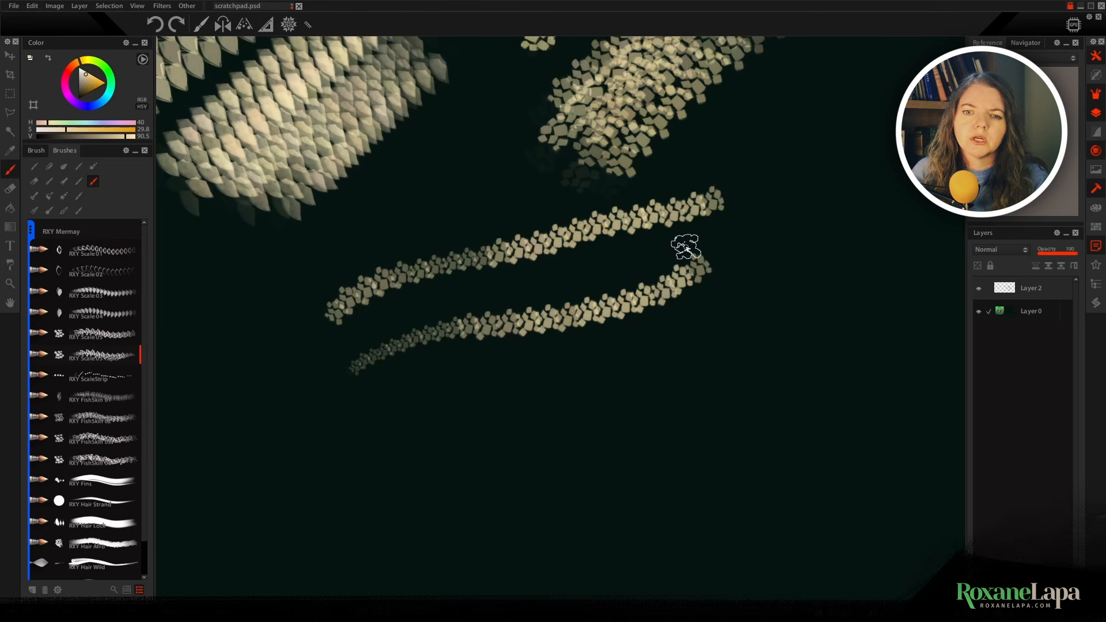
key("ctrl+z")
key("ctrl+z")
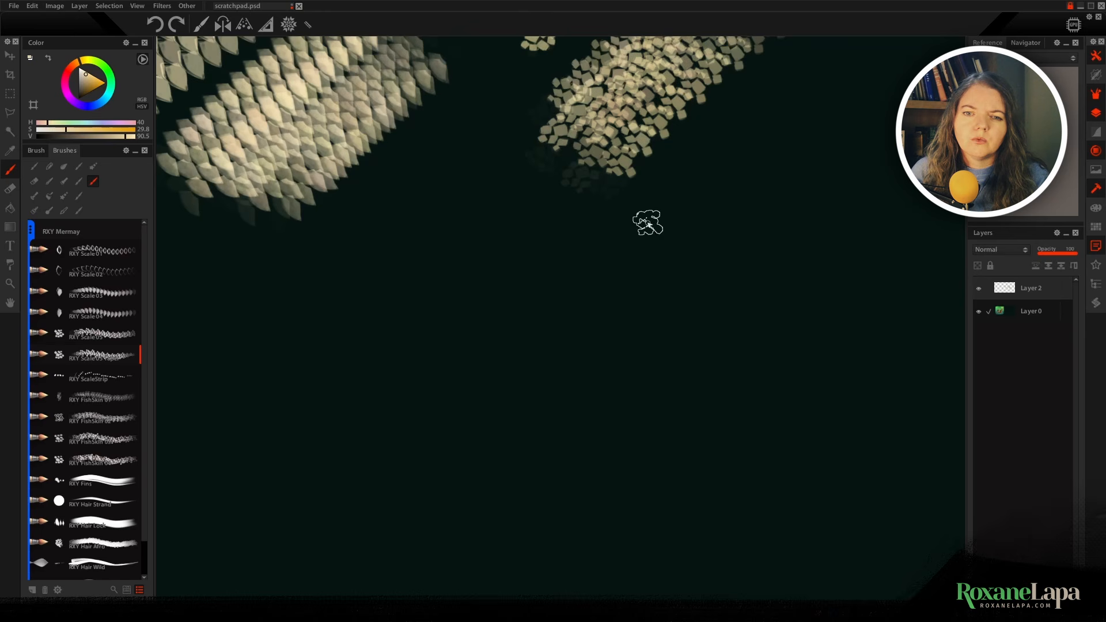
- Paint four tapering scale rows that fan out from one shared end, using the second RXY Scale 05 brush in the empty area
mouse_move(642, 222)
left_mouse_down()
mouse_move(503, 296)
mouse_move(396, 394)
left_mouse_up()
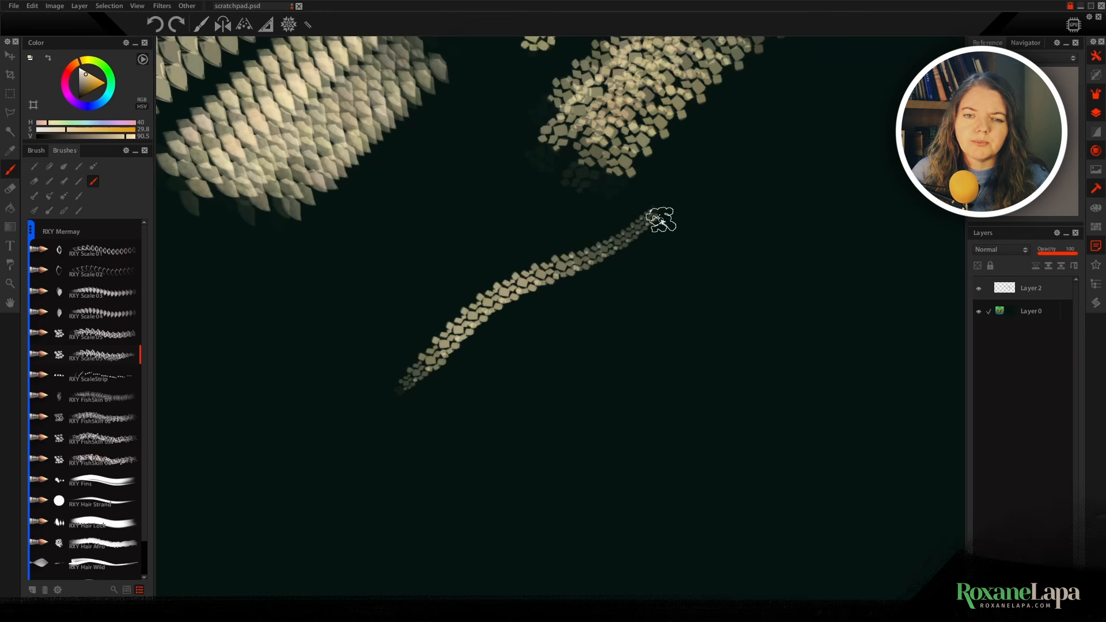
mouse_move(654, 229)
left_mouse_down()
mouse_move(512, 313)
mouse_move(441, 420)
left_mouse_up()
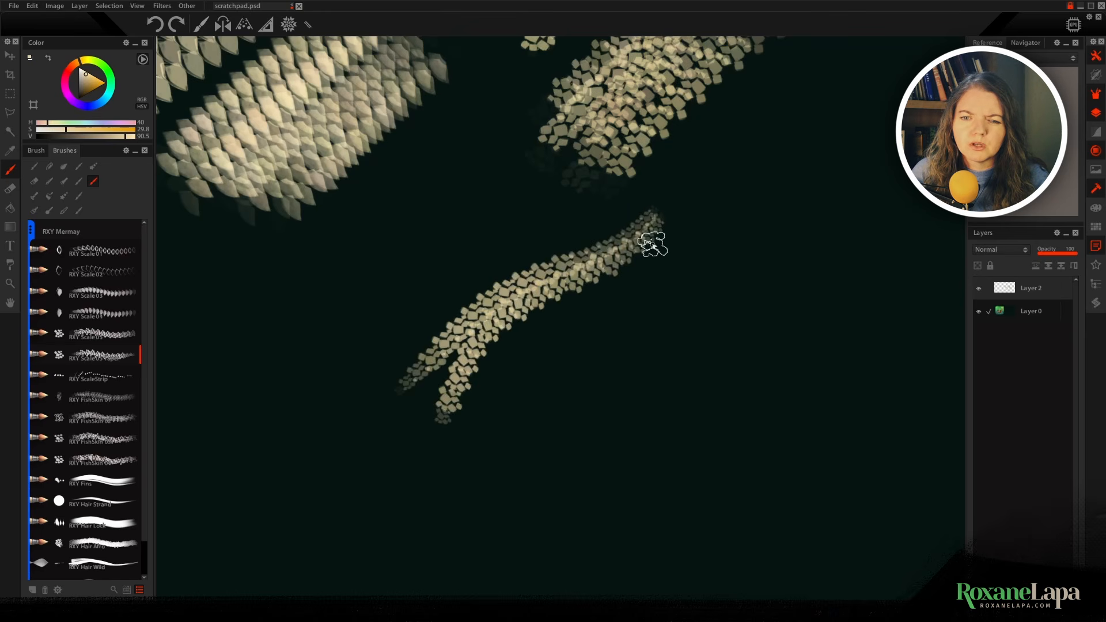
left_click_drag(670, 228, 463, 438)
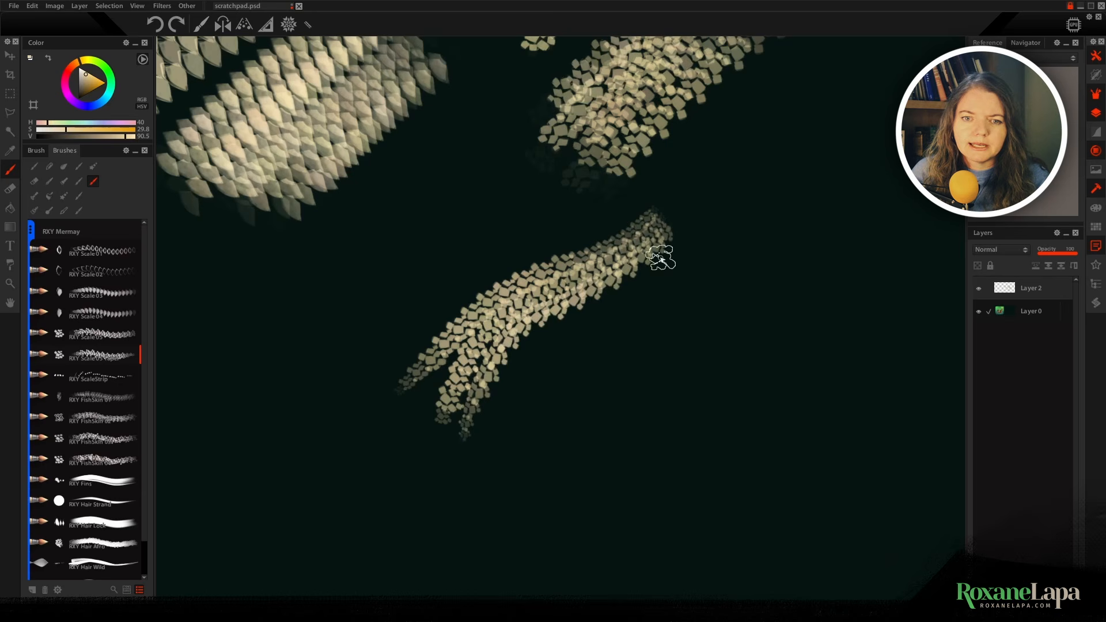
mouse_move(669, 239)
left_mouse_down()
mouse_move(570, 323)
mouse_move(489, 461)
left_mouse_up()
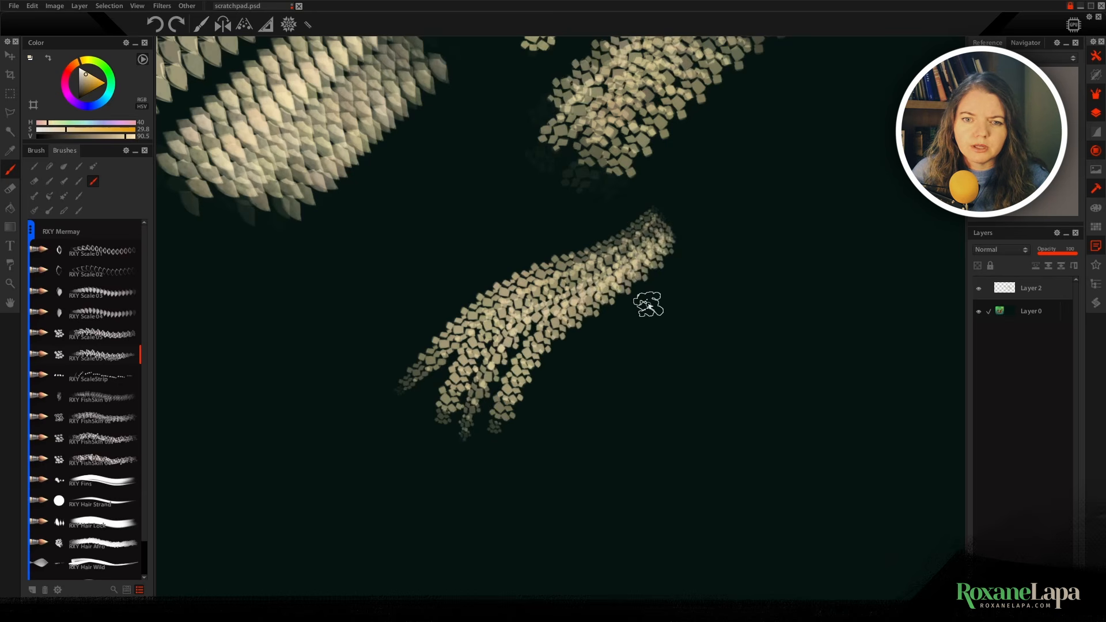
- Layer finer scales densely along the fan's upper and lower edges, and fill in the gaps across its middle
left_click_drag(634, 214, 530, 268)
left_click_drag(589, 237, 443, 328)
left_click_drag(544, 247, 448, 316)
mouse_move(600, 239)
left_mouse_down()
mouse_move(429, 345)
mouse_move(447, 306)
mouse_move(425, 329)
left_mouse_up()
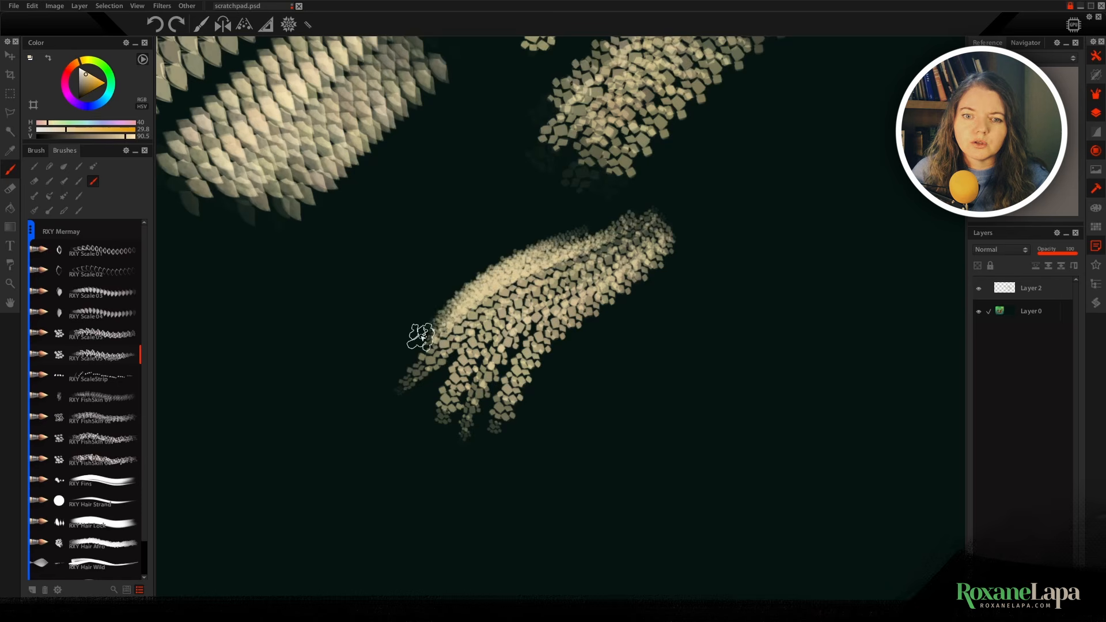
mouse_move(666, 256)
left_mouse_down()
mouse_move(509, 399)
mouse_move(519, 402)
left_mouse_up()
mouse_move(647, 279)
left_mouse_down()
mouse_move(507, 370)
mouse_move(620, 284)
left_mouse_up()
left_click_drag(600, 242, 454, 314)
left_click_drag(585, 245, 507, 294)
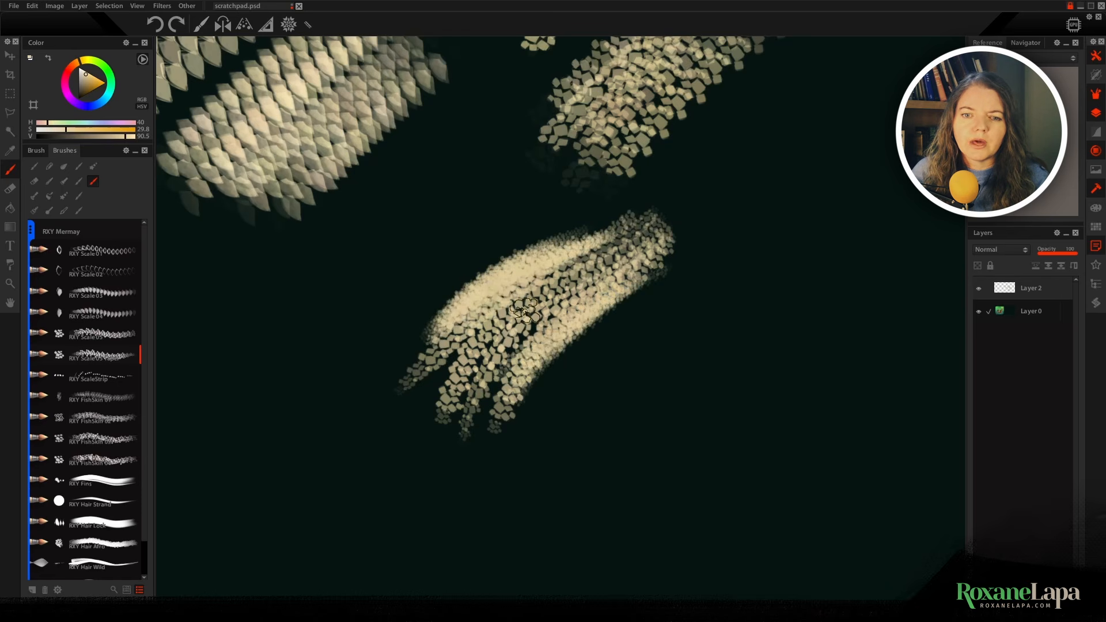
mouse_move(460, 368)
left_mouse_down()
mouse_move(645, 239)
mouse_move(495, 375)
mouse_move(680, 242)
left_mouse_up()
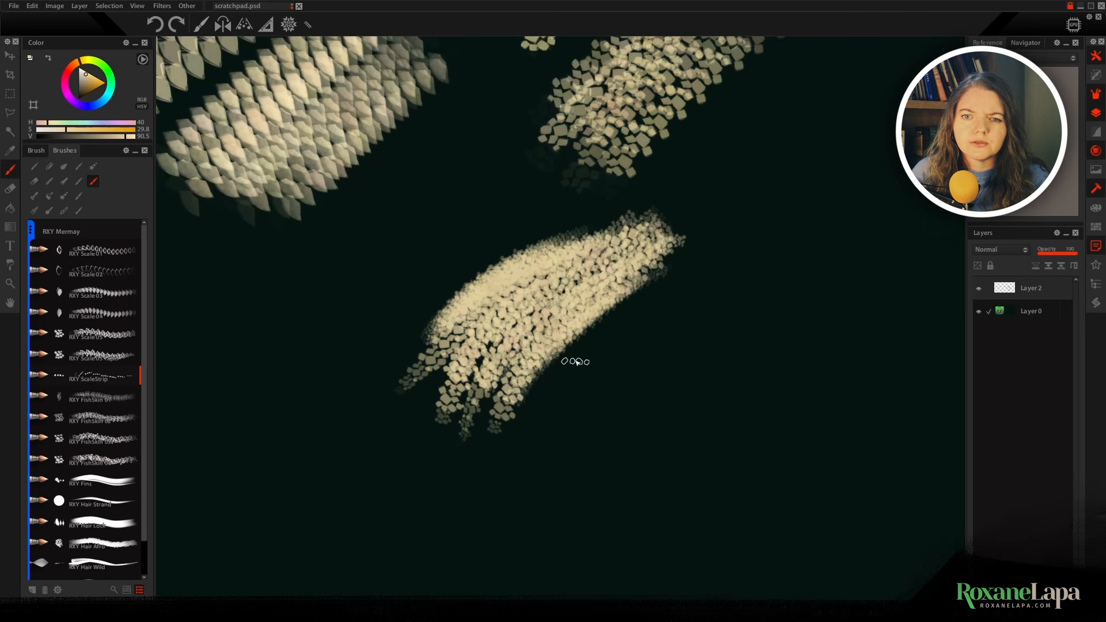
- Draw a long thin line of single scales with the RXY ScaleStrip brush beside the fanned patch
left_click_drag(541, 394, 900, 296)
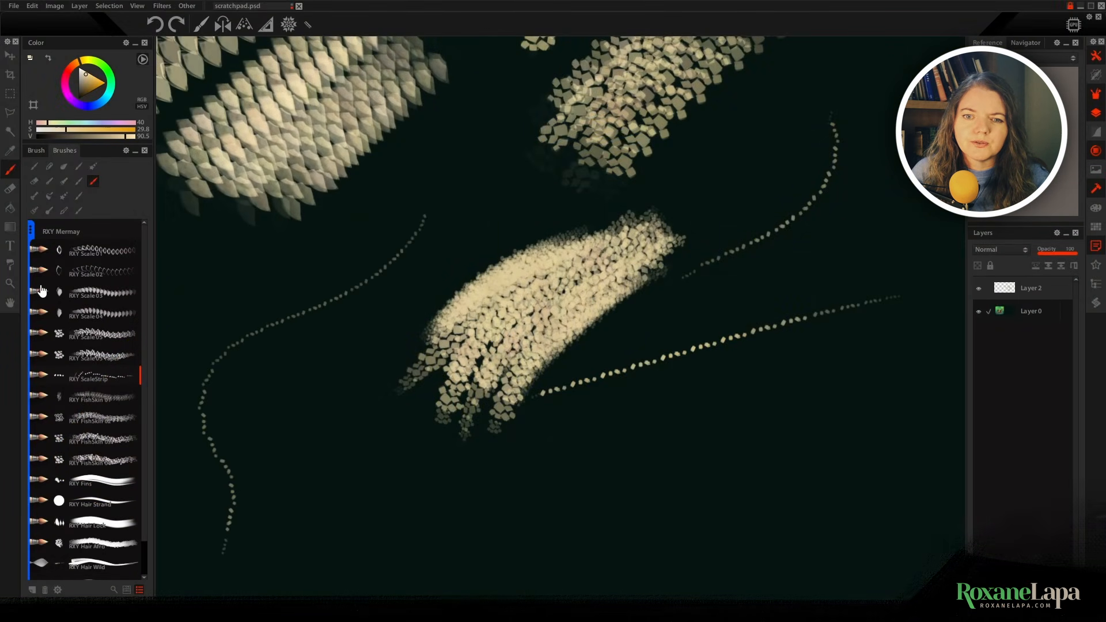
- Paint a bristly sample patch with the RXY FishSkin 01 brush and a ringed patch beside it with RXY FishSkin 02
left_click(109, 400)
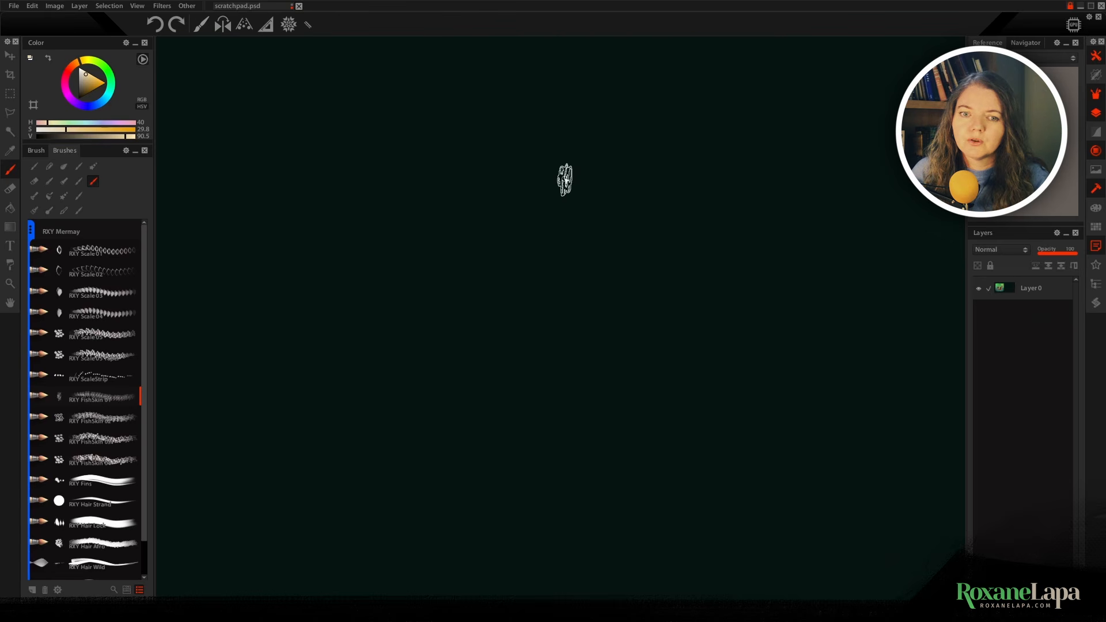
mouse_move(336, 152)
left_mouse_down()
mouse_move(313, 192)
mouse_move(432, 143)
mouse_move(366, 242)
mouse_move(382, 218)
mouse_move(389, 168)
mouse_move(261, 240)
mouse_move(311, 121)
mouse_move(251, 191)
mouse_move(276, 227)
mouse_move(316, 224)
mouse_move(292, 288)
mouse_move(269, 219)
mouse_move(311, 124)
mouse_move(326, 192)
mouse_move(383, 207)
mouse_move(373, 261)
left_mouse_up()
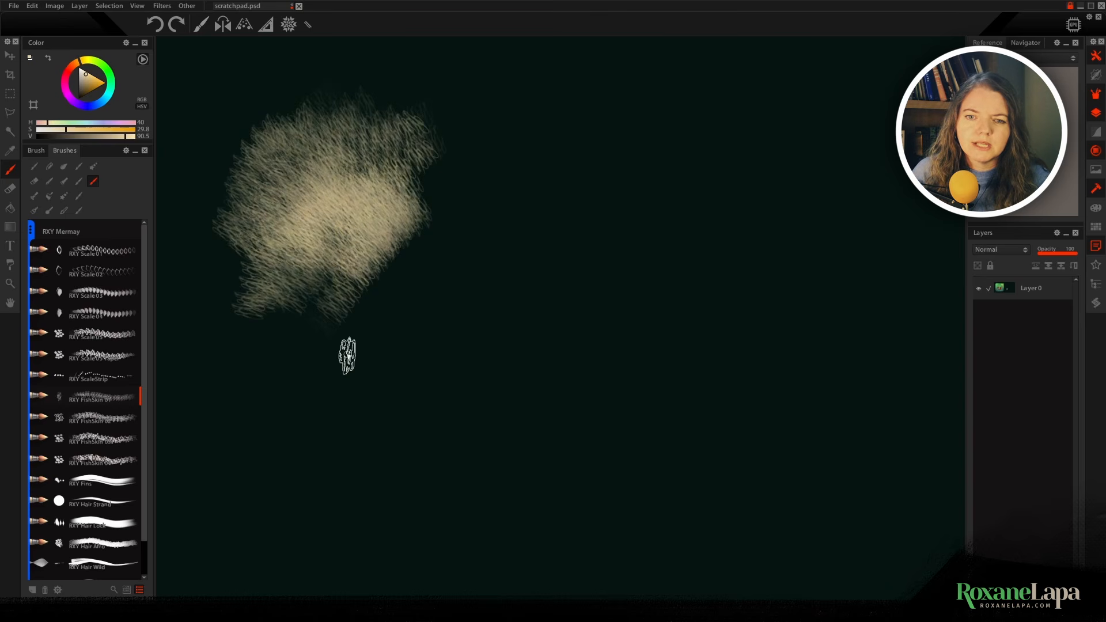
left_click(111, 423)
mouse_move(553, 242)
left_mouse_down()
mouse_move(504, 287)
mouse_move(544, 233)
mouse_move(512, 376)
mouse_move(494, 257)
mouse_move(461, 323)
mouse_move(478, 340)
mouse_move(512, 242)
mouse_move(465, 328)
mouse_move(493, 247)
mouse_move(524, 384)
mouse_move(565, 287)
left_mouse_up()
left_click_drag(452, 308, 430, 351)
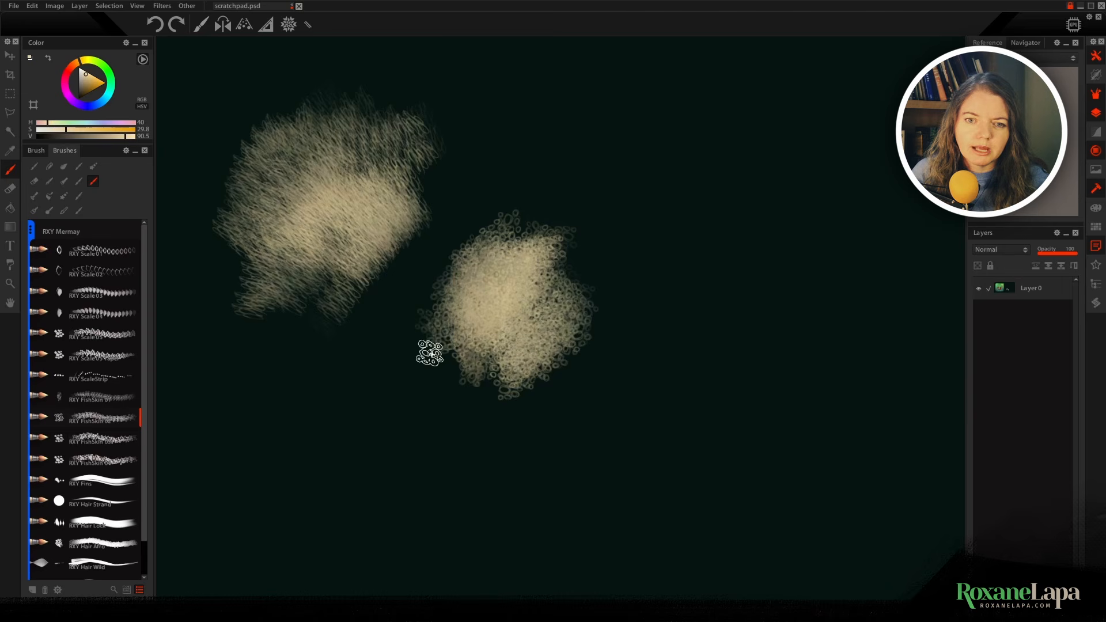
- Paint a sample patch with the RXY FishSkin 03 brush above the ringed patch and another with RXY FishSkin 04 below it
left_click(120, 443)
mouse_move(677, 134)
left_mouse_down()
mouse_move(713, 198)
mouse_move(660, 216)
mouse_move(672, 202)
mouse_move(699, 214)
mouse_move(657, 254)
mouse_move(689, 184)
mouse_move(720, 173)
mouse_move(622, 173)
mouse_move(602, 215)
mouse_move(615, 266)
left_mouse_up()
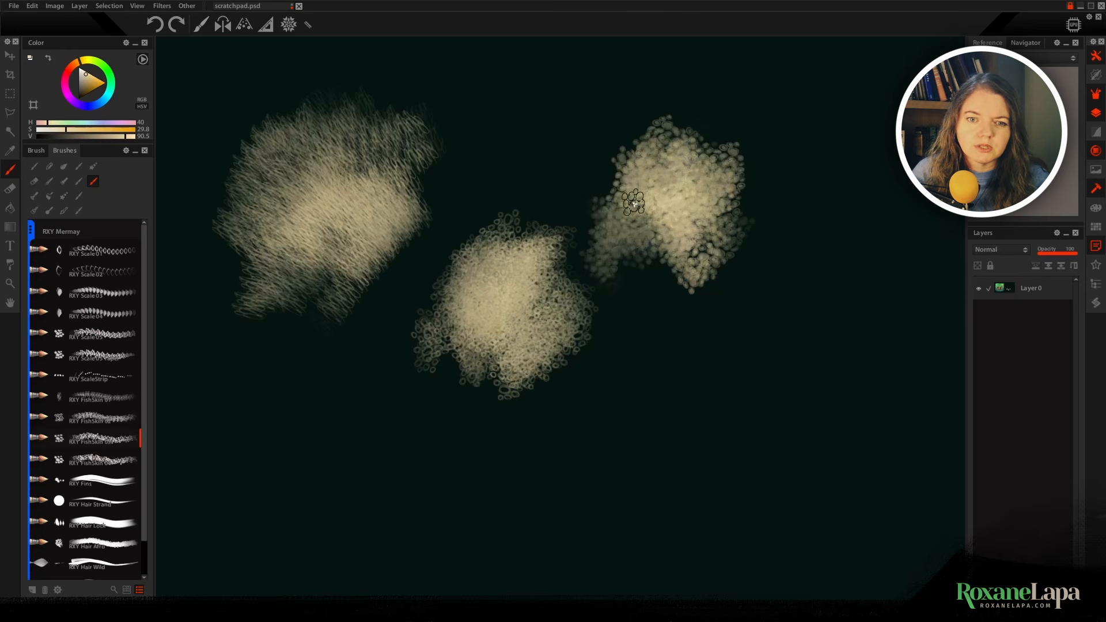
left_click(110, 461)
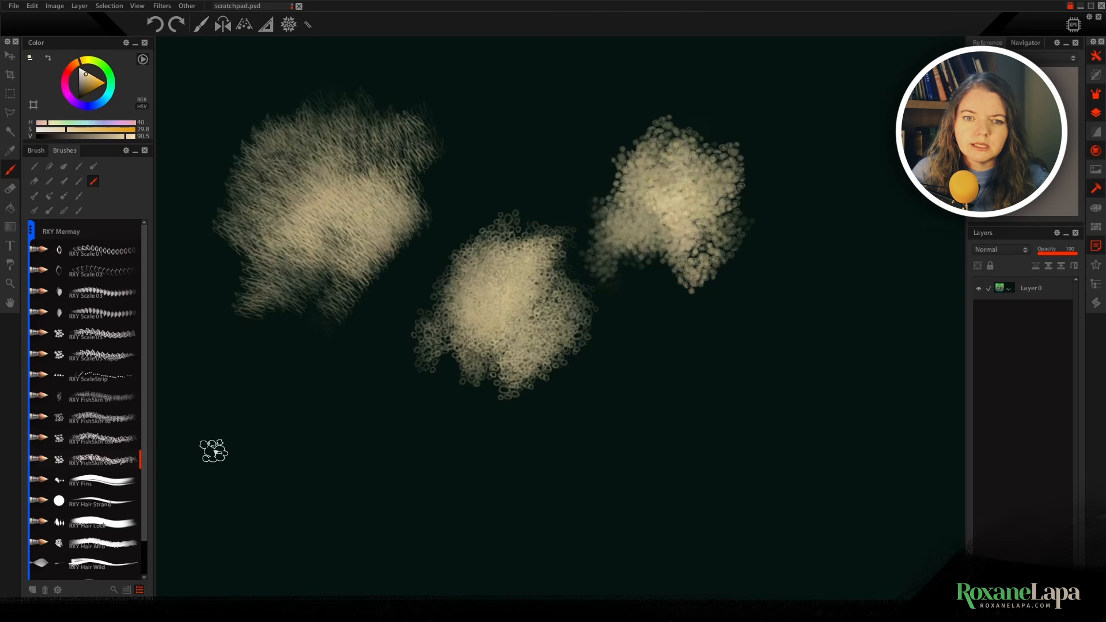
mouse_move(730, 337)
left_mouse_down()
mouse_move(684, 365)
mouse_move(656, 427)
mouse_move(674, 441)
mouse_move(707, 378)
mouse_move(654, 396)
mouse_move(648, 361)
mouse_move(619, 400)
mouse_move(646, 404)
mouse_move(633, 347)
mouse_move(619, 434)
mouse_move(617, 344)
mouse_move(587, 423)
mouse_move(588, 393)
mouse_move(614, 367)
mouse_move(644, 411)
mouse_move(721, 372)
mouse_move(674, 379)
mouse_move(736, 367)
mouse_move(686, 484)
mouse_move(605, 447)
left_mouse_up()
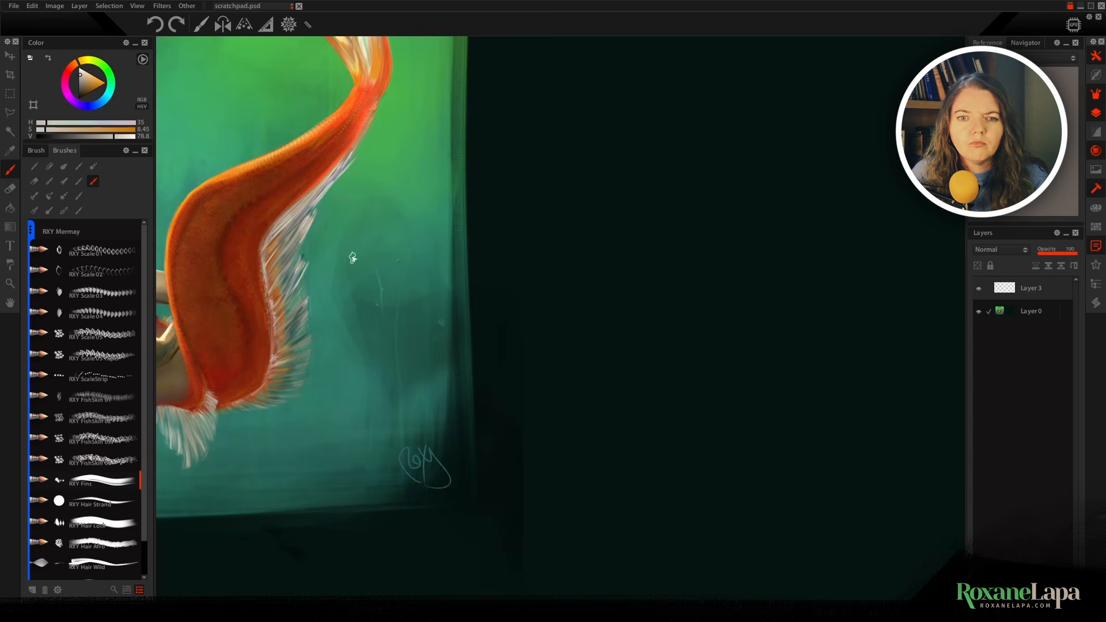
- Paint a fan of light grey fin strokes with the RXY Fins brush next to the mermaid's tail, and undo the last two strokes
mouse_move(352, 262)
left_mouse_down()
mouse_move(394, 207)
mouse_move(353, 262)
mouse_move(412, 206)
mouse_move(360, 258)
mouse_move(408, 224)
left_mouse_up()
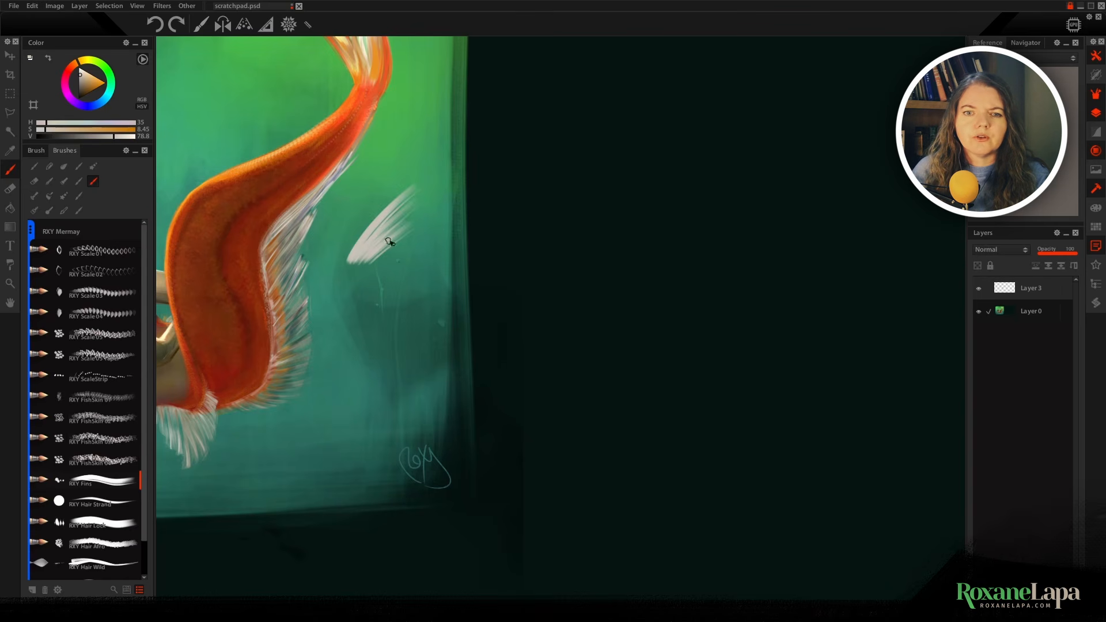
mouse_move(374, 262)
left_mouse_down()
mouse_move(416, 231)
mouse_move(417, 246)
left_mouse_up()
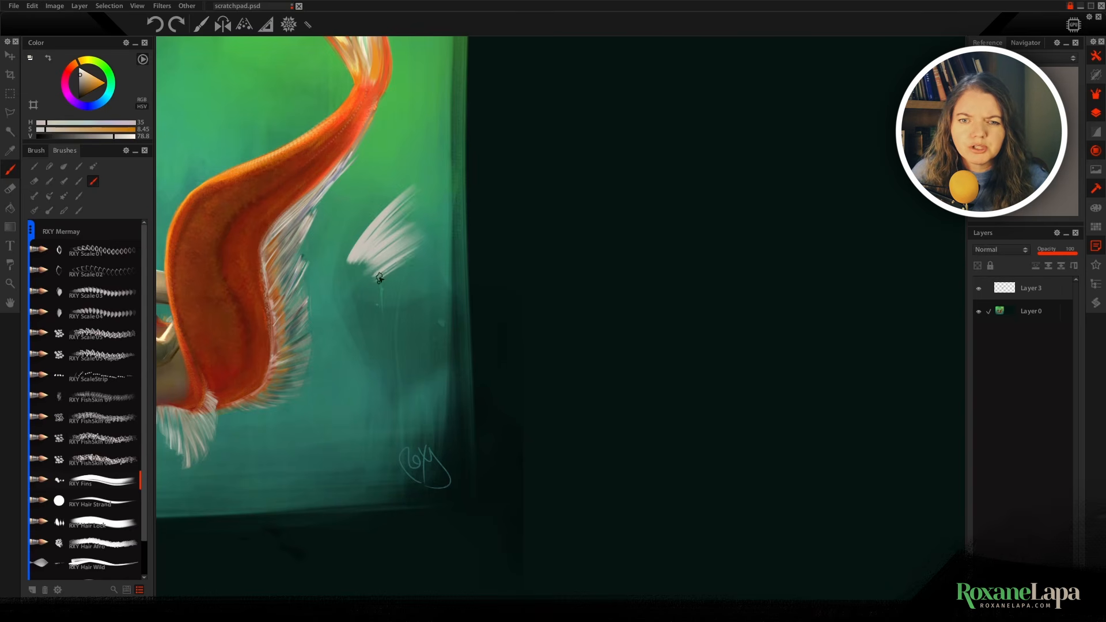
left_click_drag(372, 283, 431, 245)
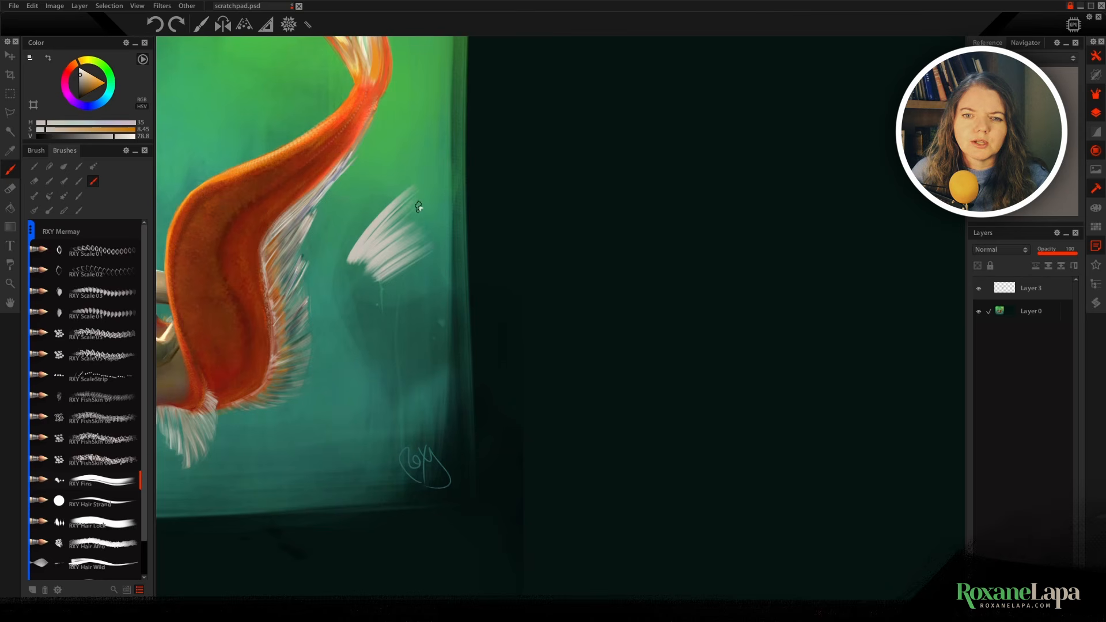
key("ctrl+z")
key("ctrl+z")
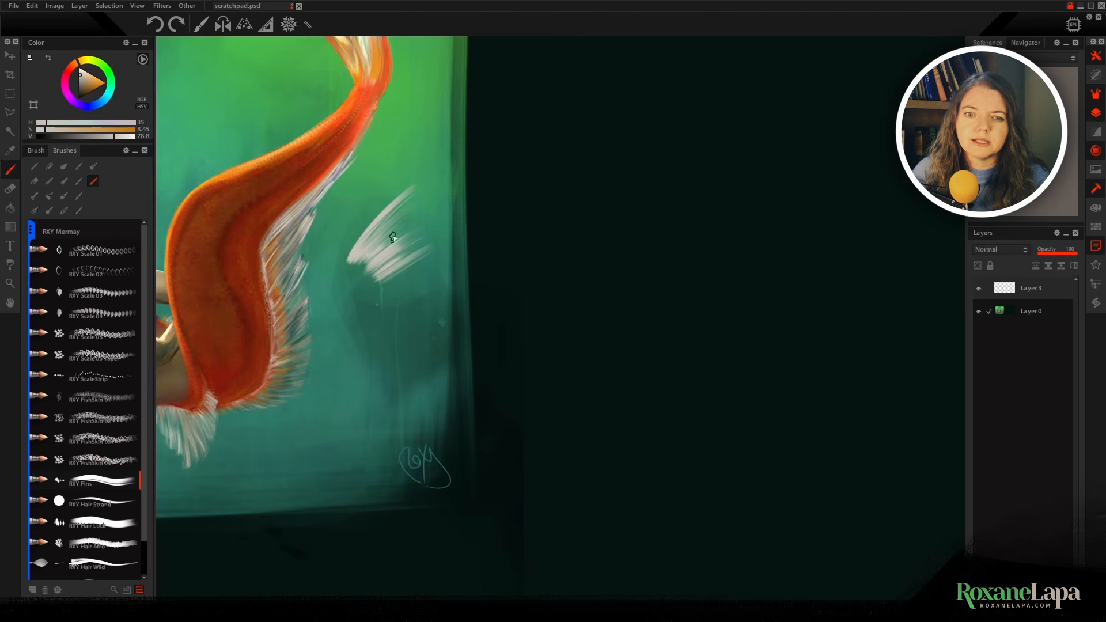
- Refine the fin sample with white highlights and with colours sampled from the tail fin and the surrounding water
mouse_move(287, 285)
left_mouse_down()
mouse_move(310, 212)
mouse_move(386, 236)
mouse_move(213, 347)
mouse_move(259, 162)
left_mouse_up()
left_click(79, 67)
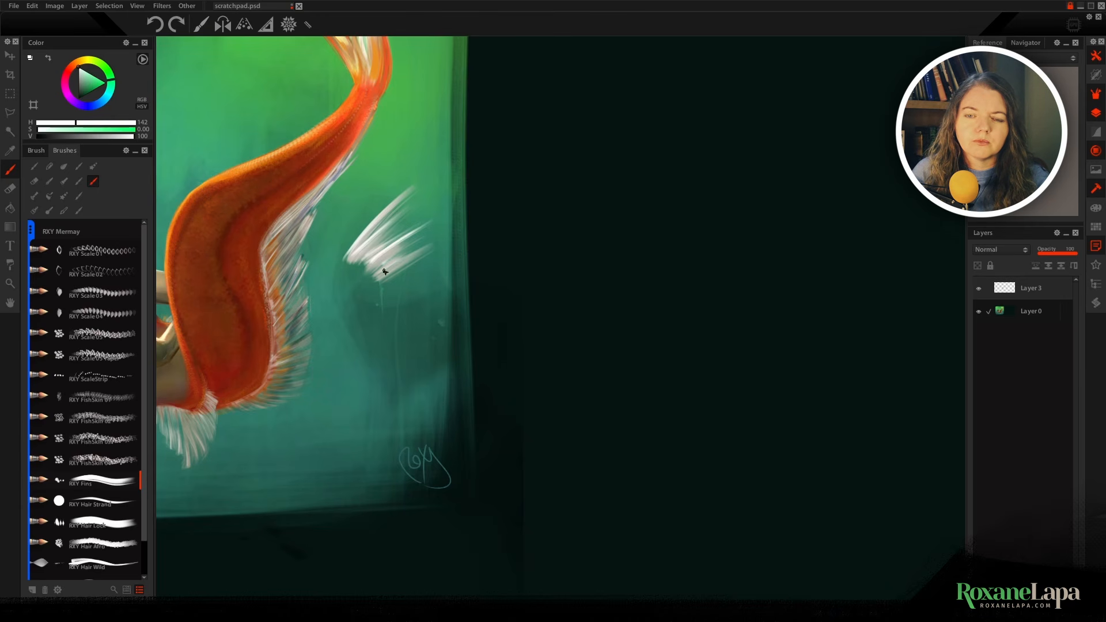
left_click(302, 220, "alt")
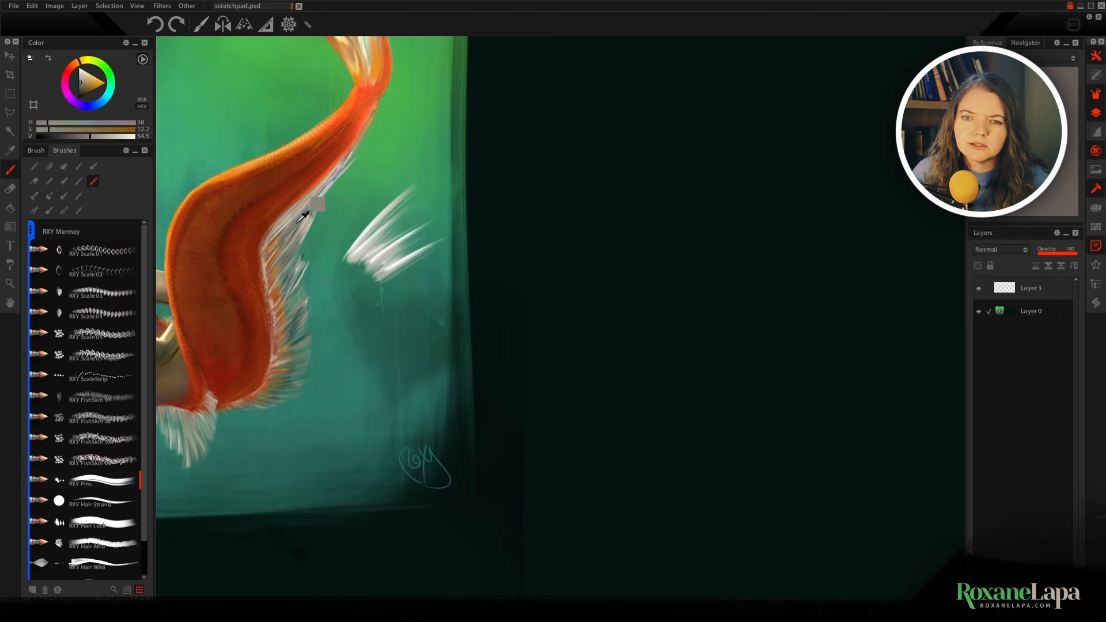
left_click(432, 319, "alt")
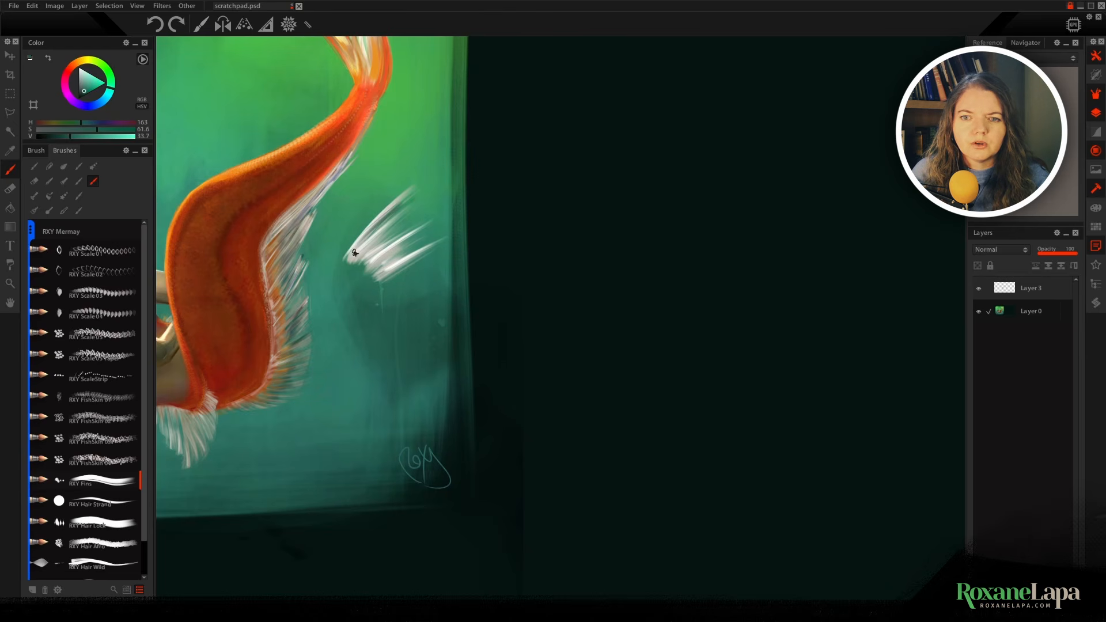
left_click(437, 229, "alt")
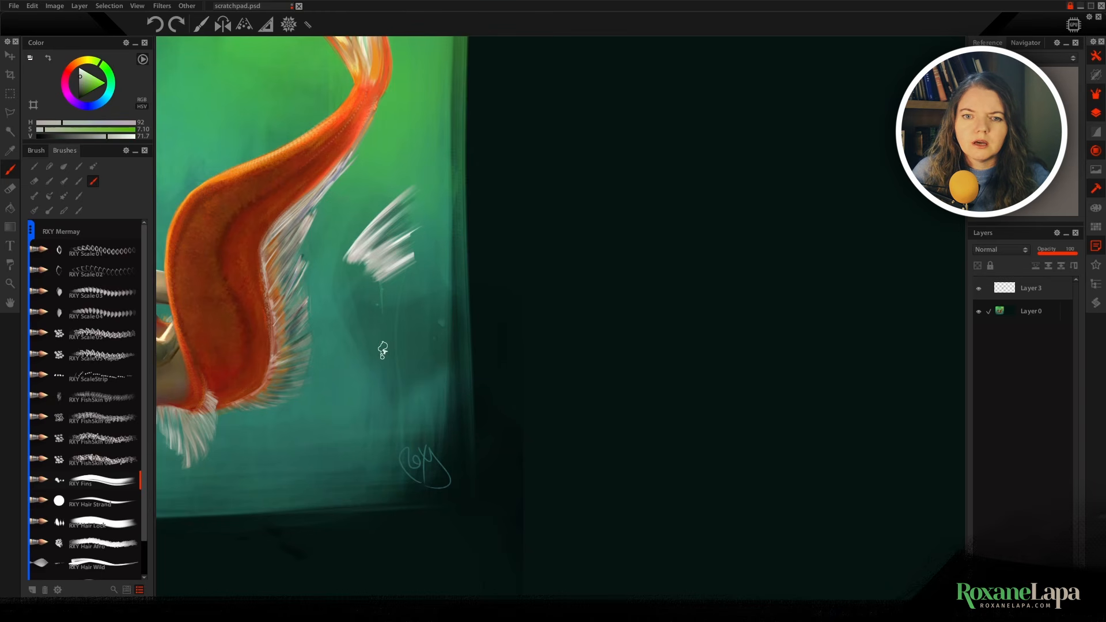
- Draw looping strands with the RXY Hair Strand brush between the bubbles and tail, in grey and in yellow sampled from the hair
left_click(94, 506)
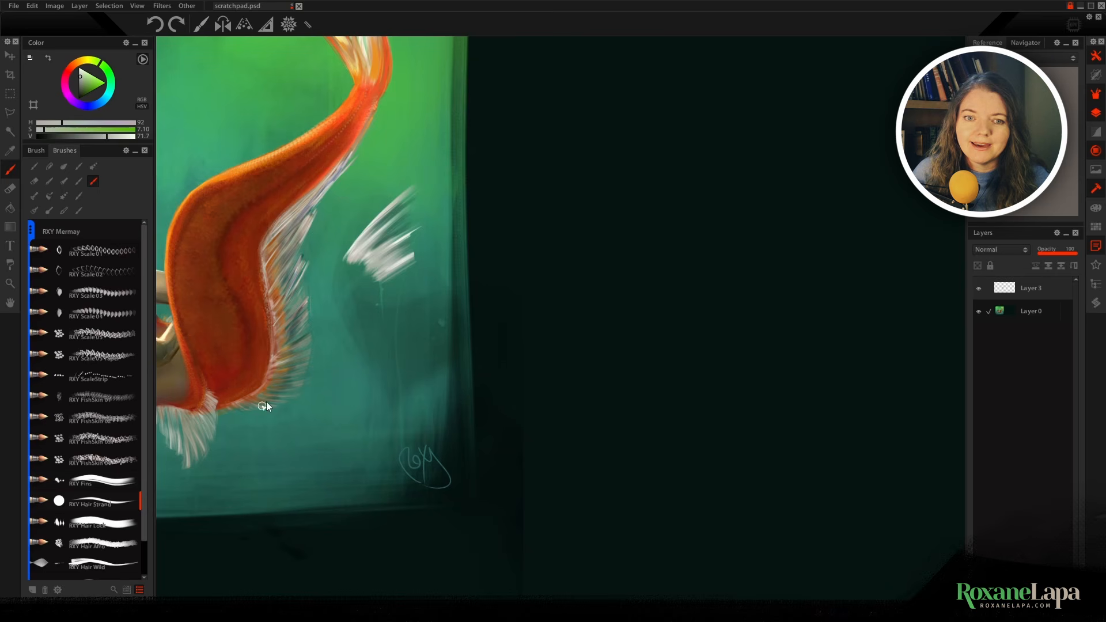
mouse_move(248, 203)
left_mouse_down()
mouse_move(558, 224)
mouse_move(430, 232)
mouse_move(382, 249)
left_mouse_up()
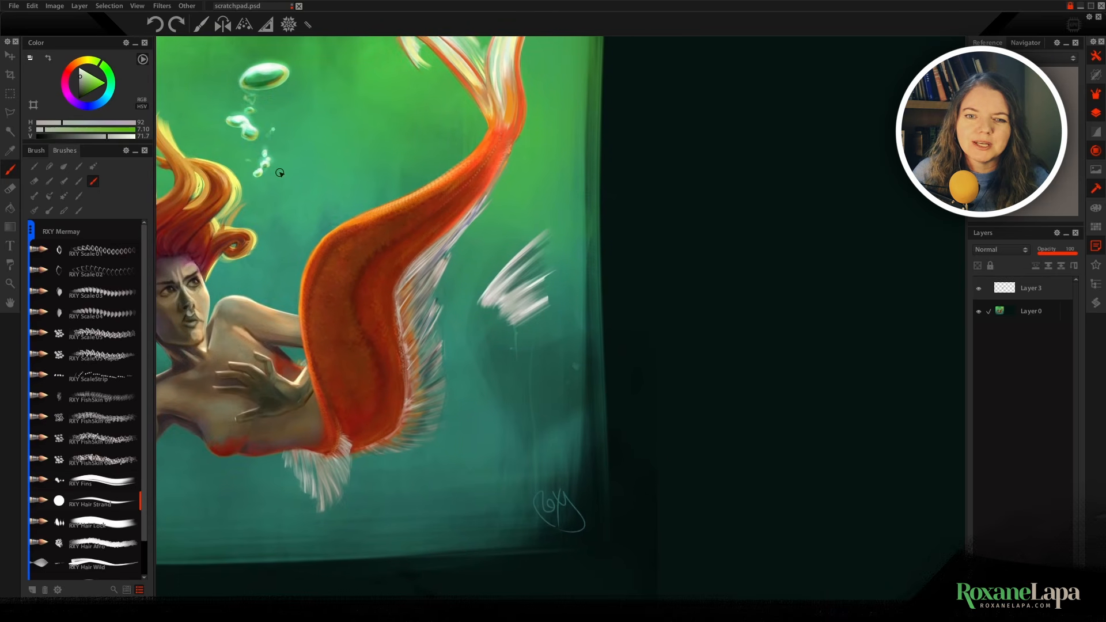
left_click_drag(280, 174, 354, 138)
left_click_drag(338, 134, 417, 156)
left_click(235, 181, "alt")
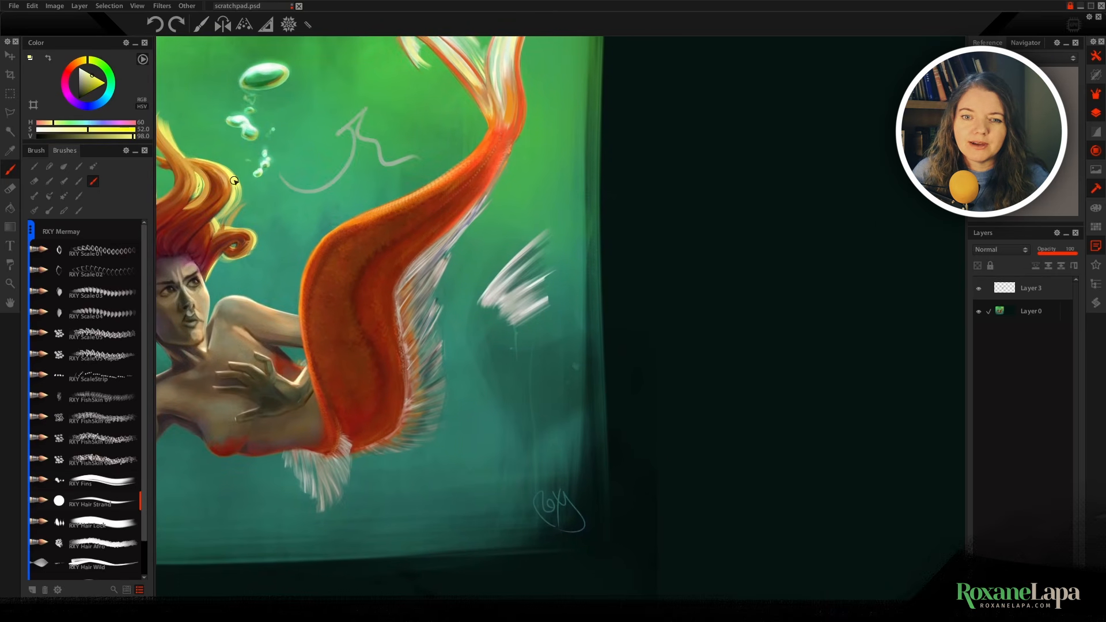
mouse_move(276, 231)
left_mouse_down()
mouse_move(368, 119)
mouse_move(424, 164)
left_mouse_up()
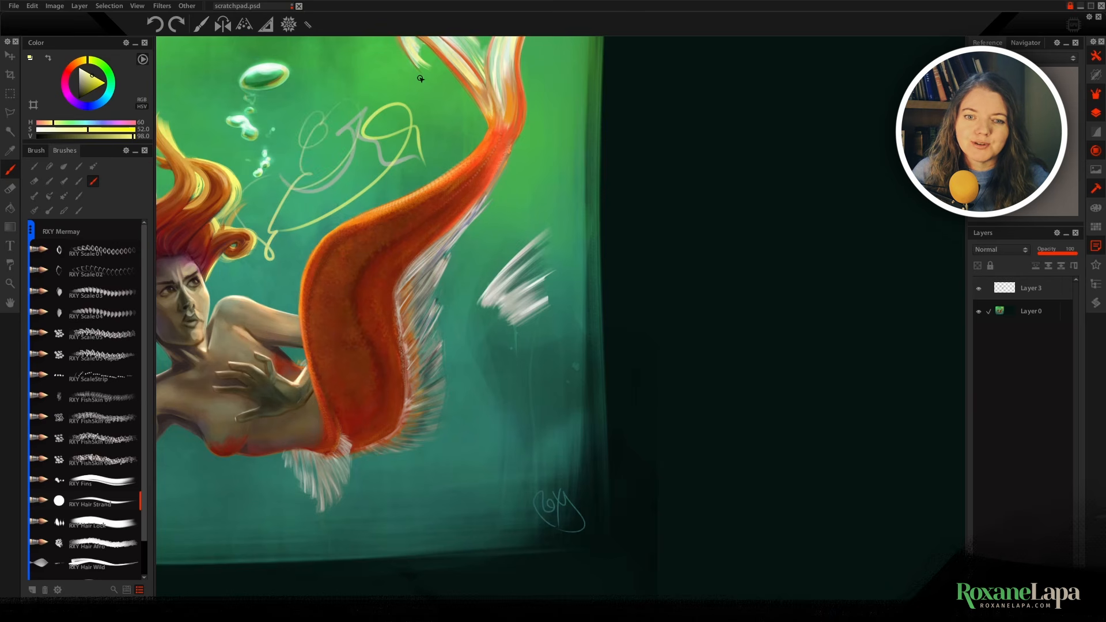
- Undo all the strand curves drawn between the bubbles and the tail
key("ctrl+z")
key("ctrl+z")
key("ctrl+z")
key("ctrl+z")
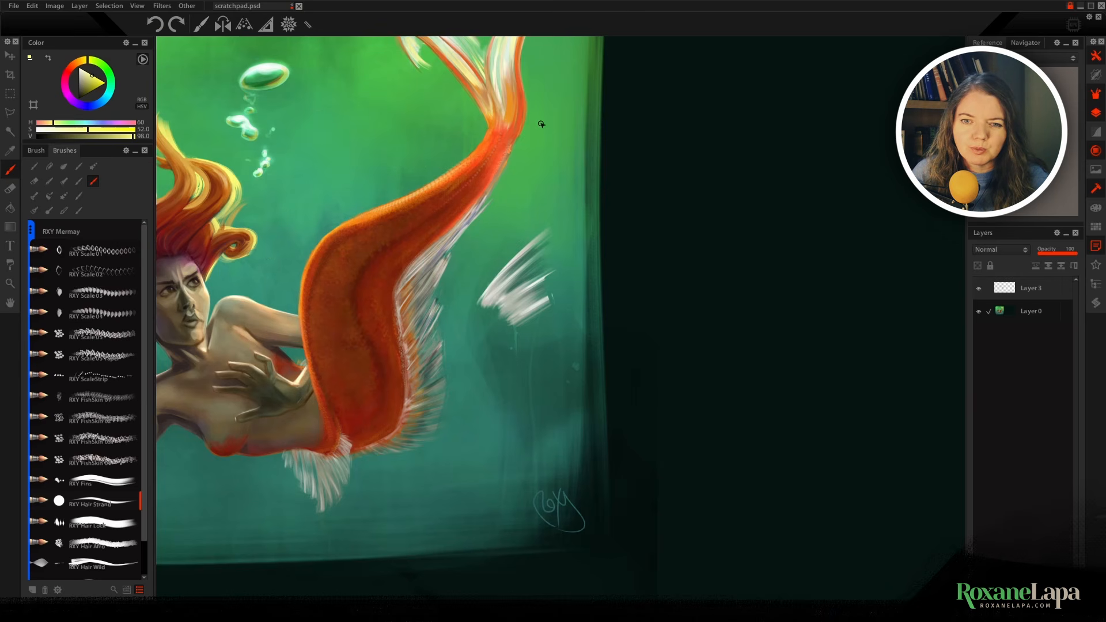
key("ctrl+z")
- Draw long looping yellow strands with the RXY Hair Strand brush in the green water above the mermaid's hair
left_click_drag(326, 172, 606, 340)
mouse_move(308, 298)
left_mouse_down()
mouse_move(411, 280)
mouse_move(346, 195)
mouse_move(403, 264)
mouse_move(498, 284)
left_mouse_up()
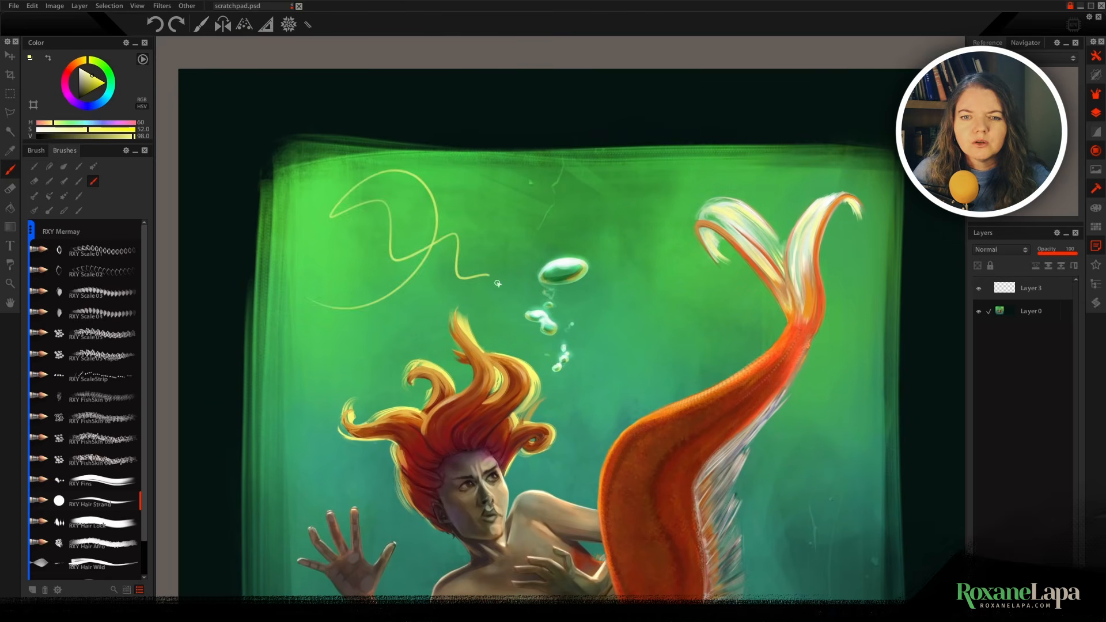
- Undo all the yellow strand curves drawn in the green water above the mermaid's hair
left_click_drag(324, 347, 303, 376)
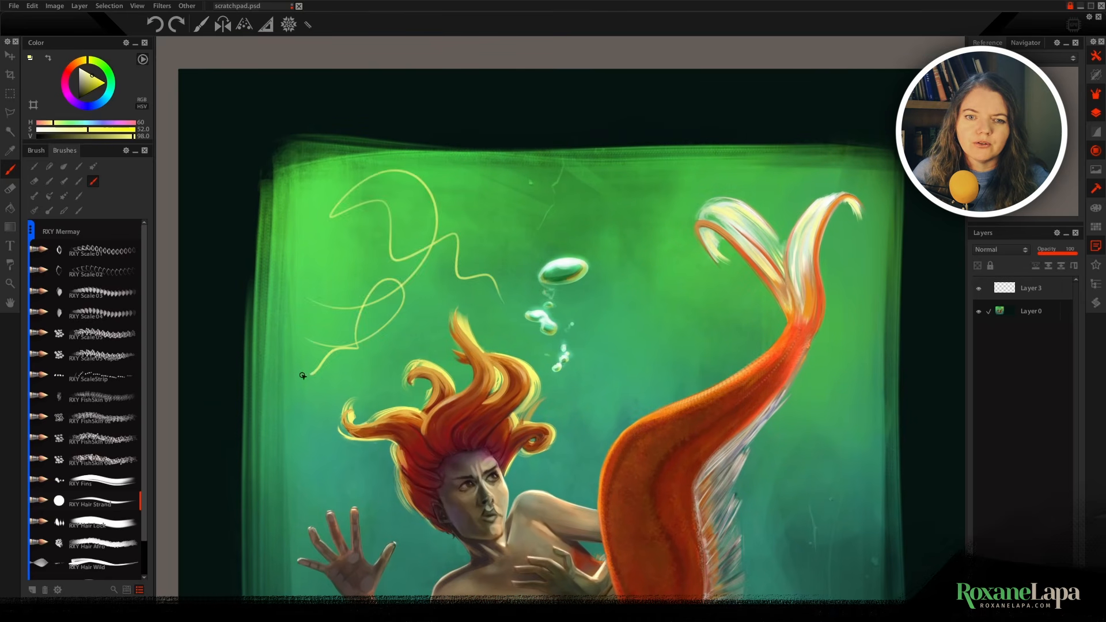
key("ctrl+z")
key("ctrl+z")
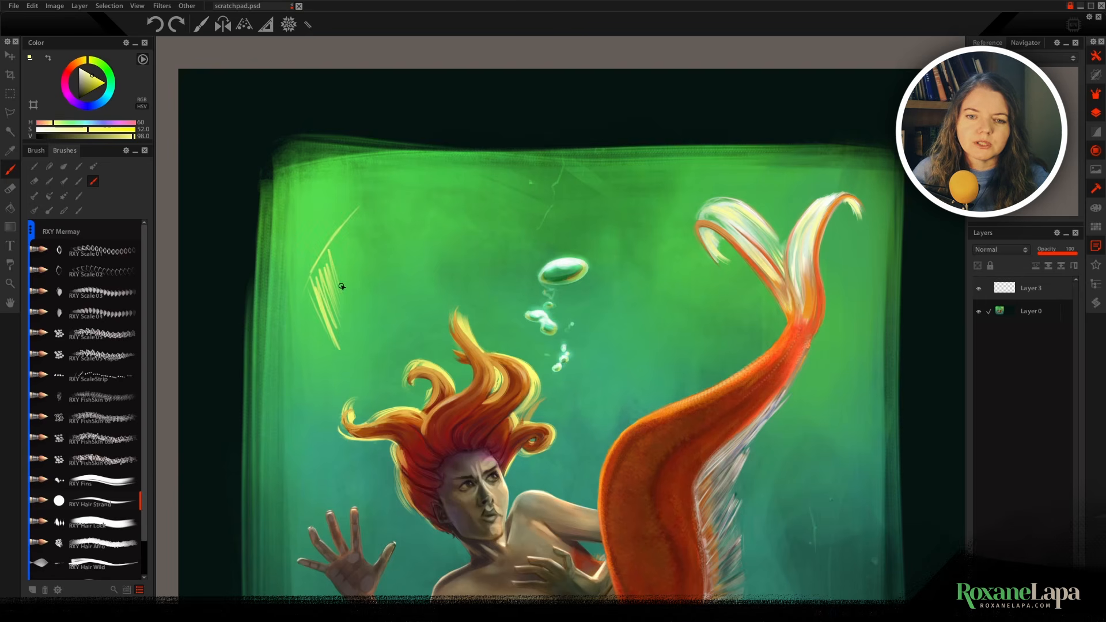
key("ctrl+z")
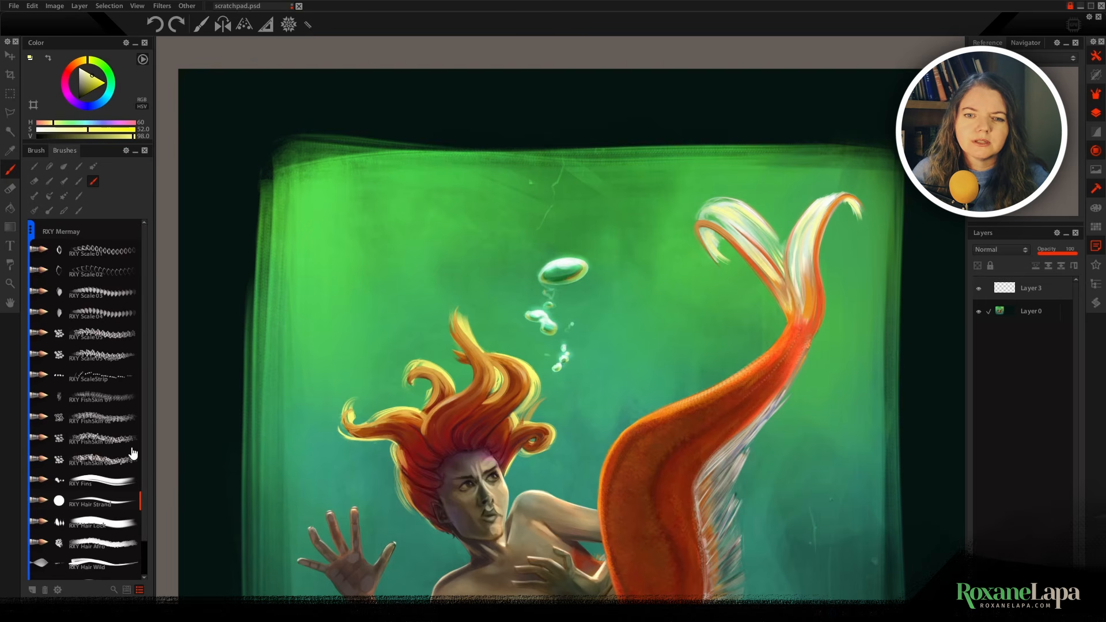
- Paint branching dark red locks above the mermaid with the RXY Hair Lock brush, using a red sampled from her hair
left_click(98, 524)
left_click(452, 433, "alt")
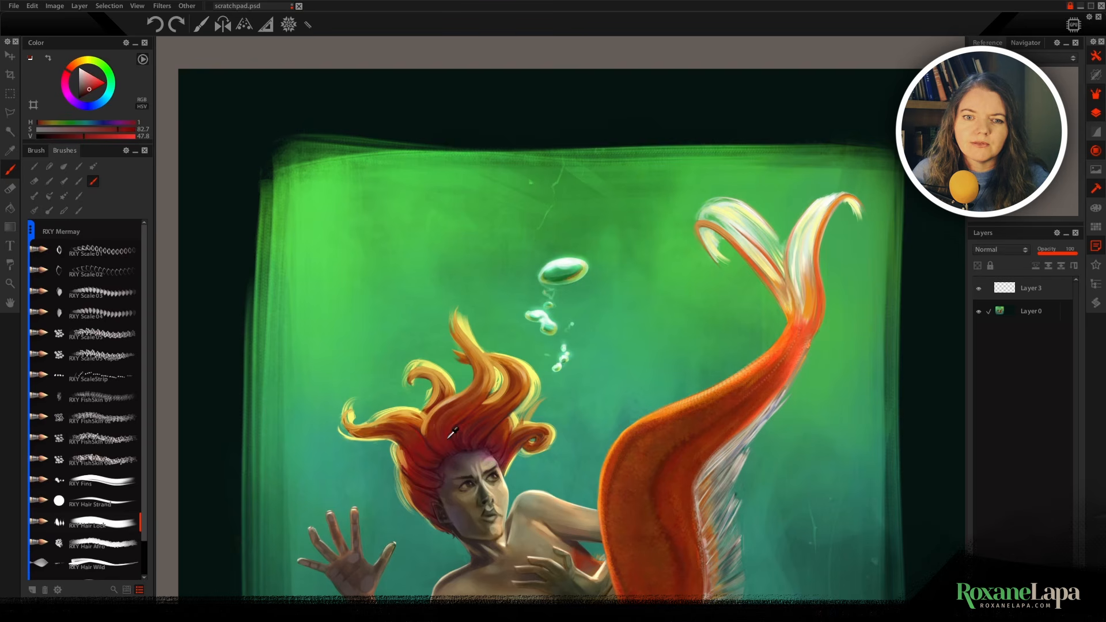
left_click_drag(391, 305, 371, 206)
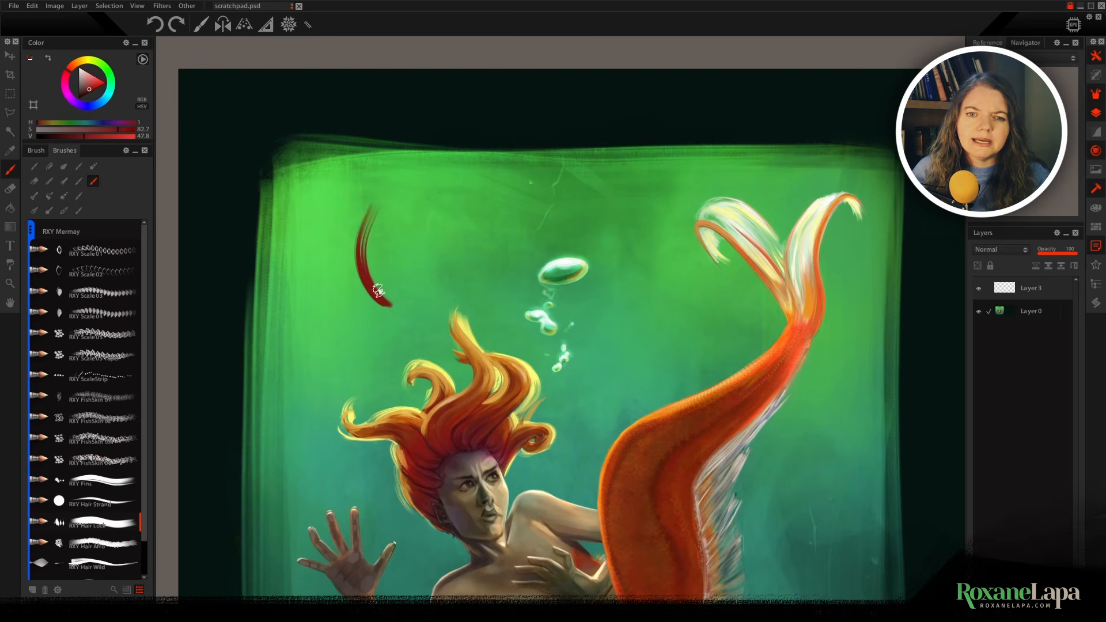
mouse_move(377, 290)
left_mouse_down()
mouse_move(374, 216)
mouse_move(363, 242)
mouse_move(373, 156)
left_mouse_up()
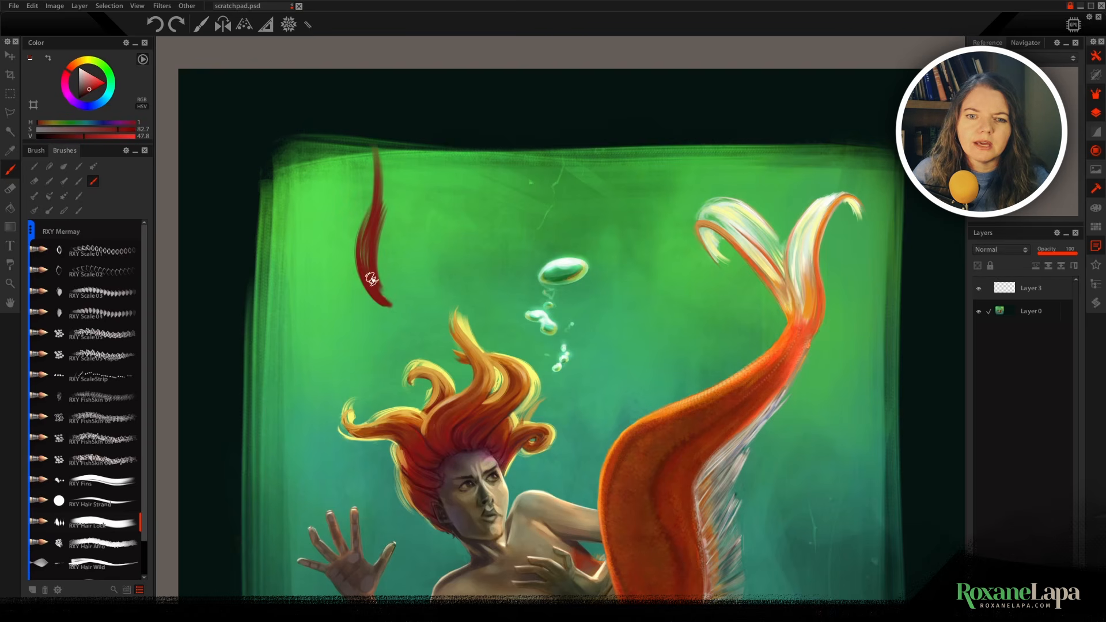
mouse_move(381, 291)
left_mouse_down()
mouse_move(388, 264)
mouse_move(388, 293)
mouse_move(408, 187)
left_mouse_up()
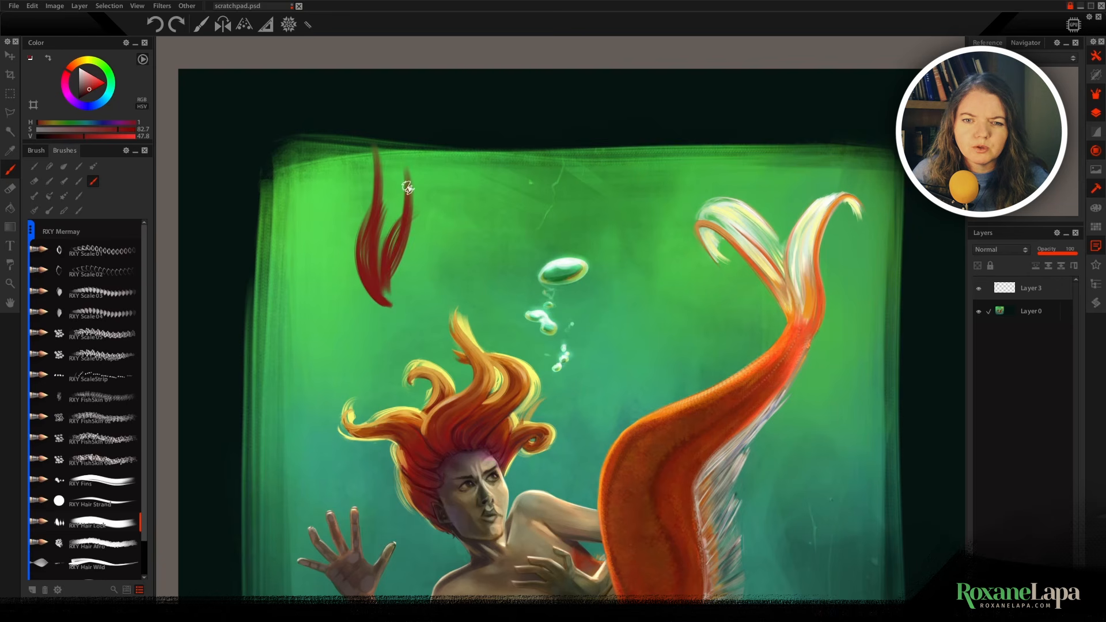
left_click_drag(394, 288, 414, 218)
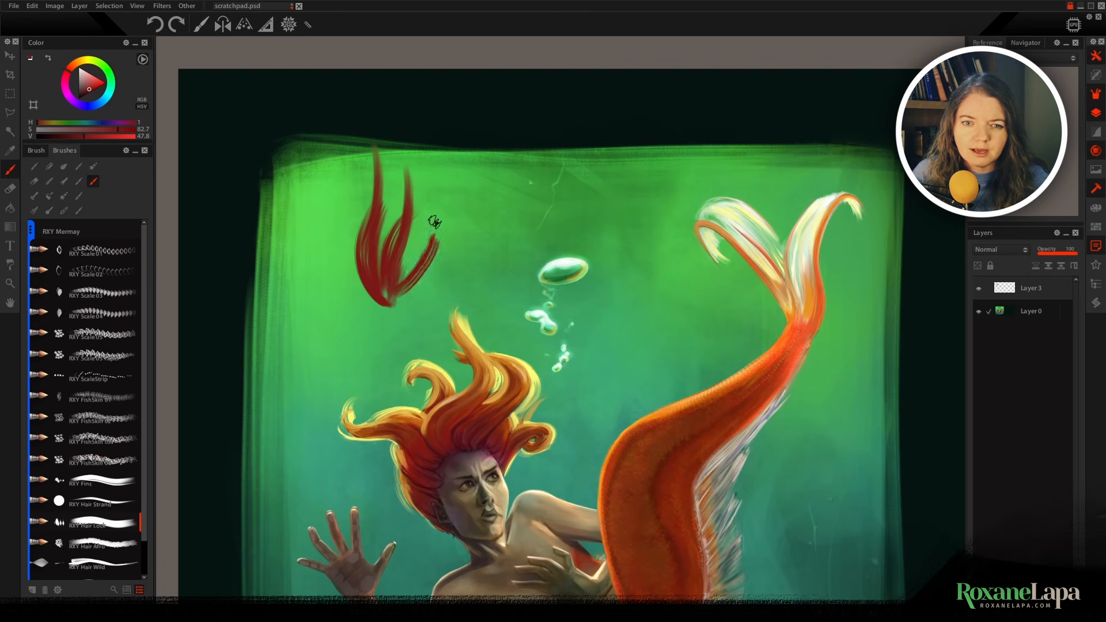
- Paint a thick orange-red hair swatch on the dark area beside the painting, with lighter highlights sampled from the tail fin
left_click_drag(527, 115, 538, 242)
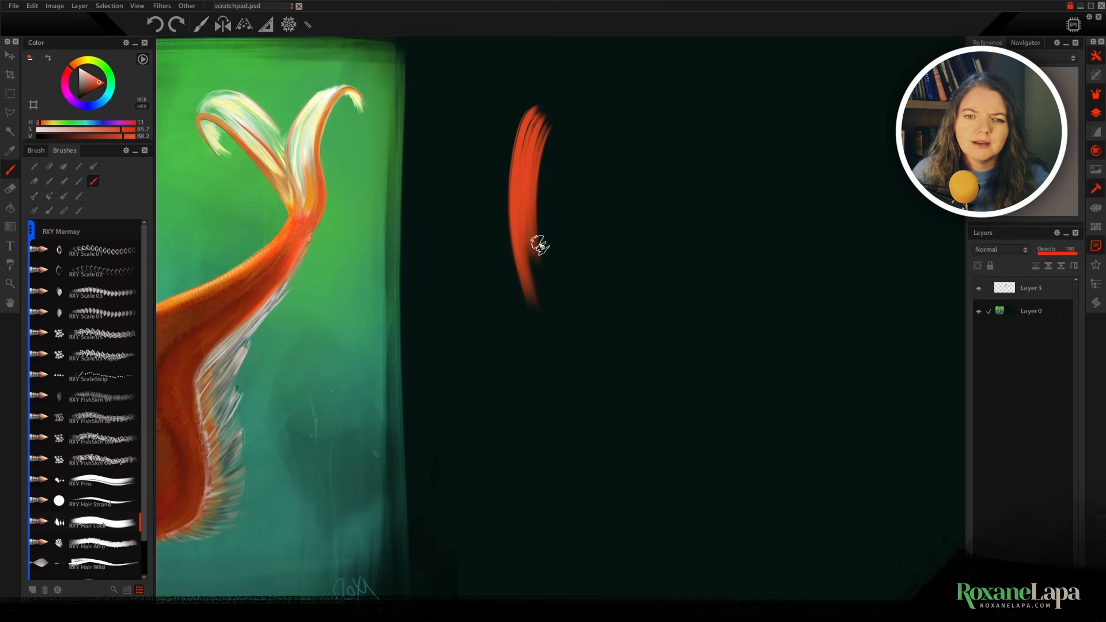
mouse_move(567, 294)
left_mouse_down()
mouse_move(533, 119)
mouse_move(495, 276)
left_mouse_up()
mouse_move(501, 144)
left_mouse_down()
mouse_move(529, 144)
mouse_move(550, 205)
mouse_move(521, 170)
mouse_move(540, 185)
left_mouse_up()
left_click(303, 175, "alt")
- Paint one wavy and two zigzag orange-red locks beside the hair swatch with the RXY Hair Lock brush
left_click(307, 311, "alt")
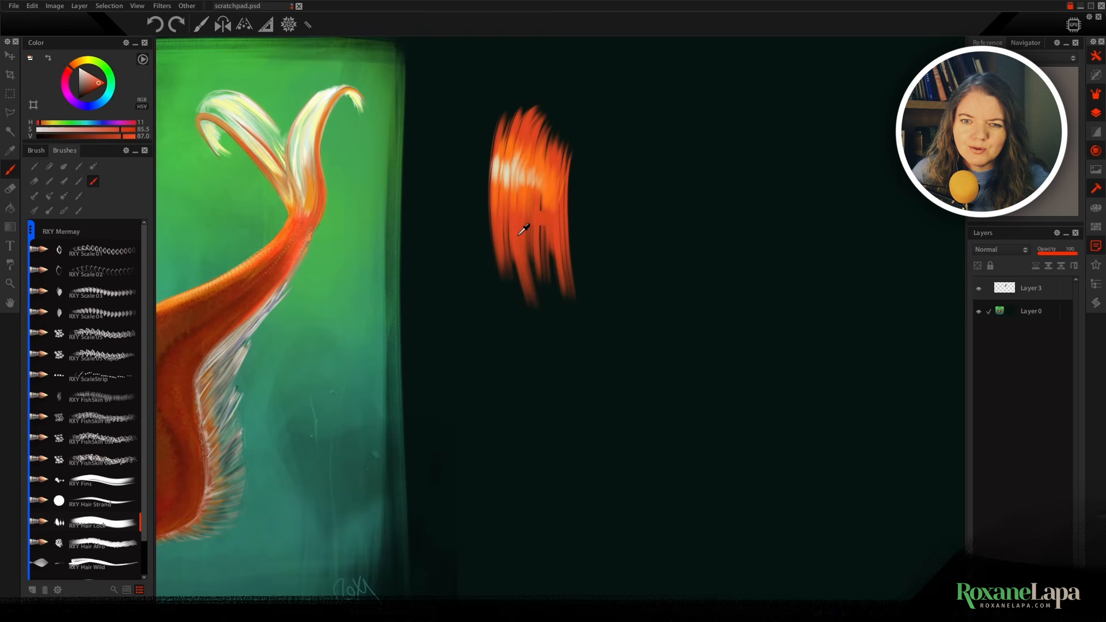
left_click_drag(683, 98, 685, 320)
mouse_move(714, 101)
left_mouse_down()
mouse_move(753, 167)
mouse_move(772, 314)
left_mouse_up()
left_click_drag(798, 107, 844, 345)
- Highlight the bends of the last zigzag lock with orange and cream tones sampled from the hair swatch
left_click_drag(746, 345, 583, 321)
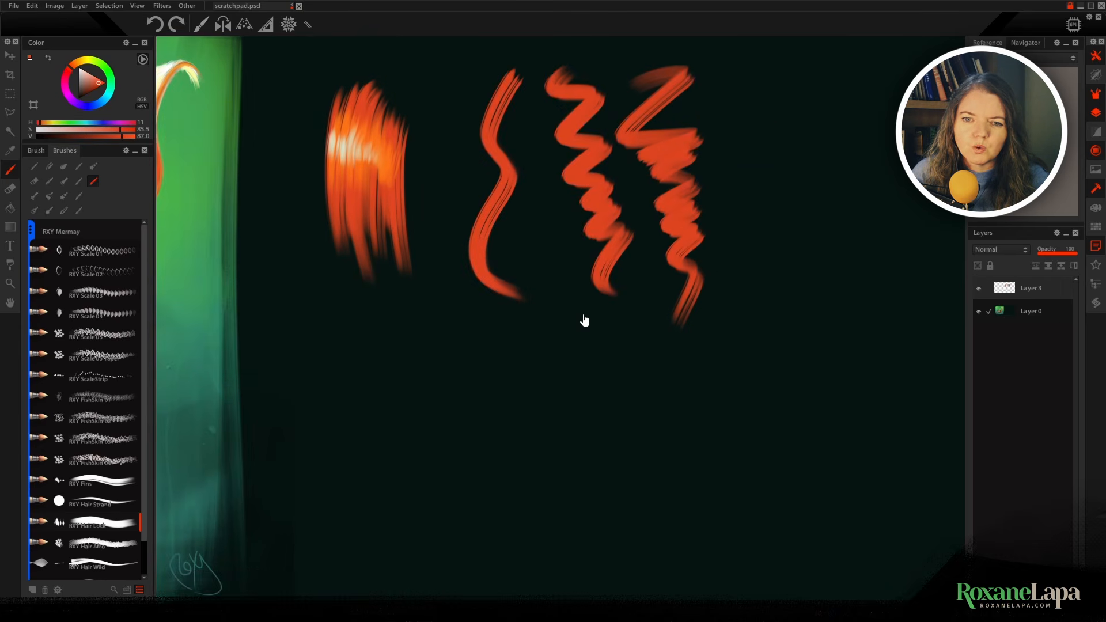
left_click(380, 159, "alt")
mouse_move(682, 145)
left_mouse_down()
mouse_move(663, 150)
mouse_move(683, 195)
mouse_move(665, 251)
mouse_move(678, 317)
left_mouse_up()
left_click_drag(689, 76, 645, 133)
left_click(352, 139, "alt")
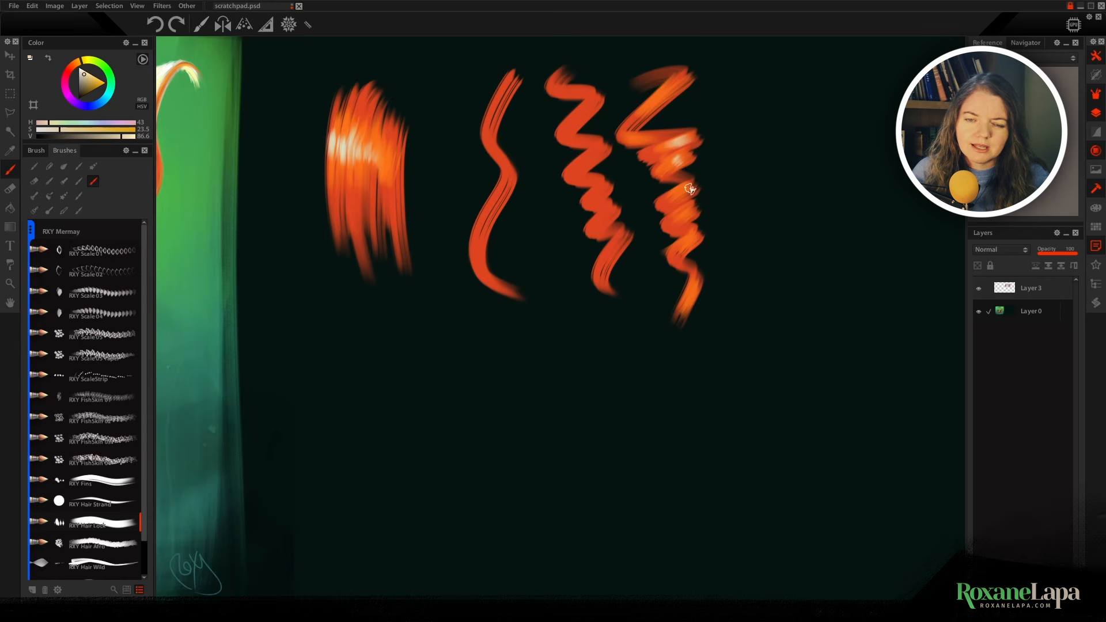
left_click_drag(680, 196, 696, 213)
left_click_drag(689, 243, 684, 307)
mouse_move(633, 140)
left_mouse_down()
mouse_move(647, 140)
mouse_move(686, 75)
left_mouse_up()
- Paint a curly orange hair mass beside the zigzag locks with the RXY Hair Afro brush, adding lighter sampled tones on one side
left_click_drag(731, 260, 542, 298)
left_click(122, 546)
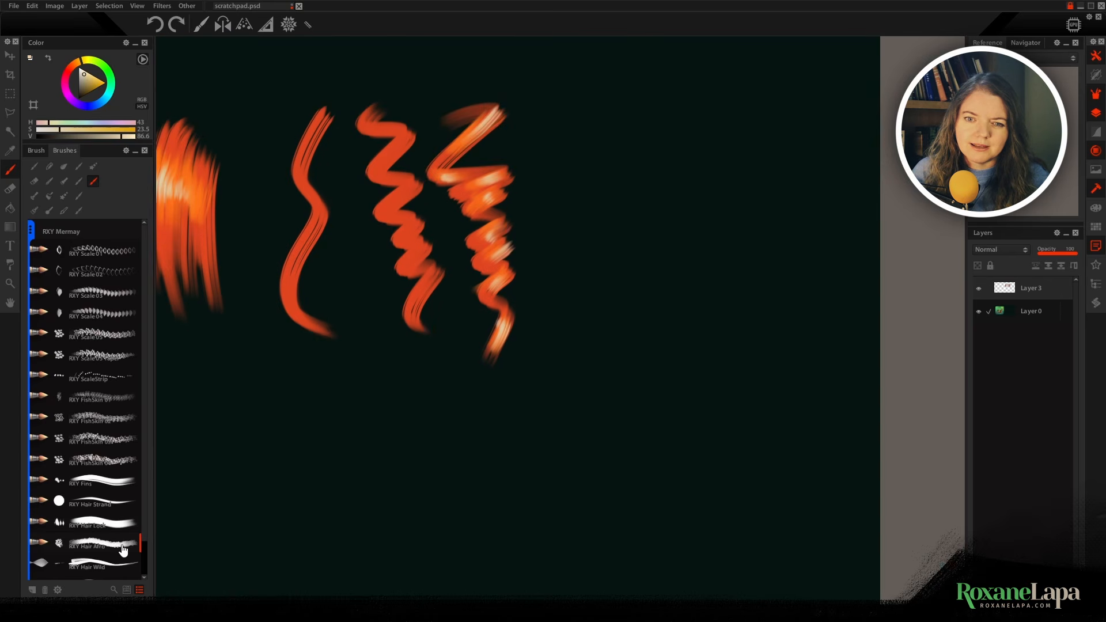
left_click(461, 184, "alt")
mouse_move(698, 217)
left_mouse_down()
mouse_move(689, 193)
mouse_move(708, 163)
mouse_move(636, 176)
mouse_move(648, 258)
mouse_move(619, 172)
mouse_move(660, 156)
mouse_move(670, 166)
mouse_move(670, 239)
mouse_move(708, 163)
left_mouse_up()
left_click(489, 232, "alt")
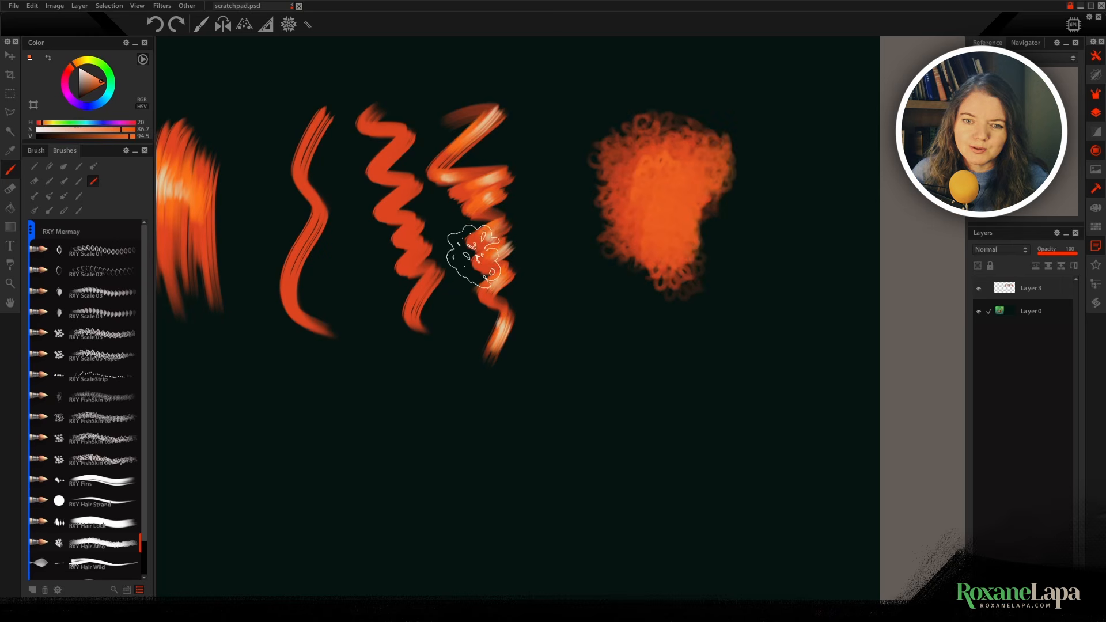
left_click(474, 254, "alt")
mouse_move(628, 179)
left_mouse_down()
mouse_move(617, 161)
mouse_move(655, 198)
mouse_move(622, 104)
mouse_move(603, 177)
left_mouse_up()
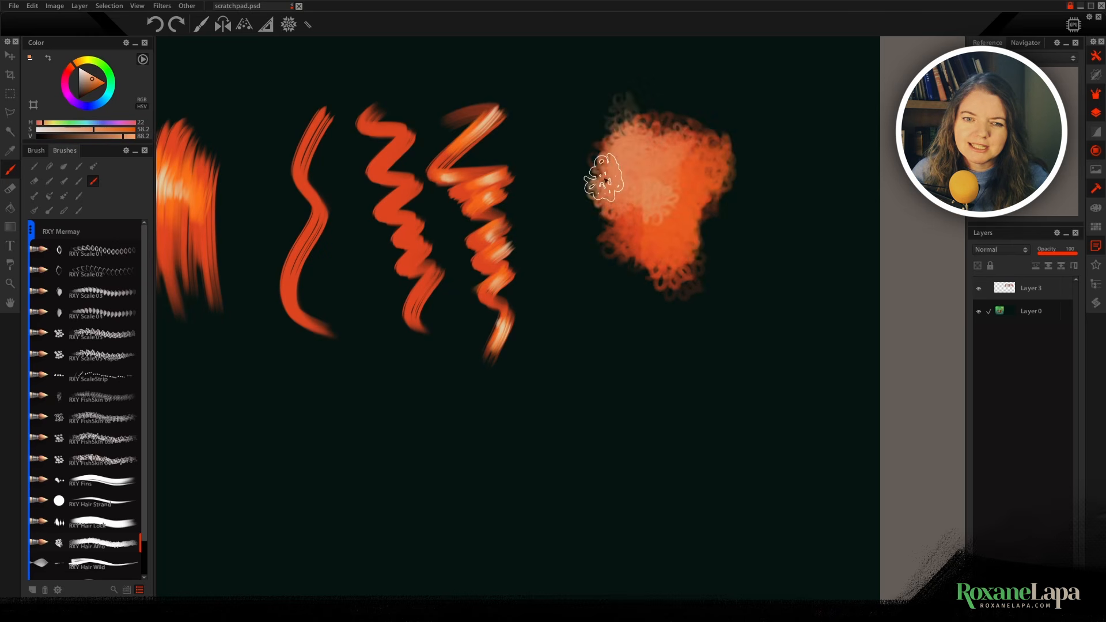
left_click(680, 167, "alt")
mouse_move(663, 138)
left_mouse_down()
mouse_move(637, 111)
mouse_move(686, 148)
mouse_move(624, 148)
mouse_move(570, 173)
left_mouse_up()
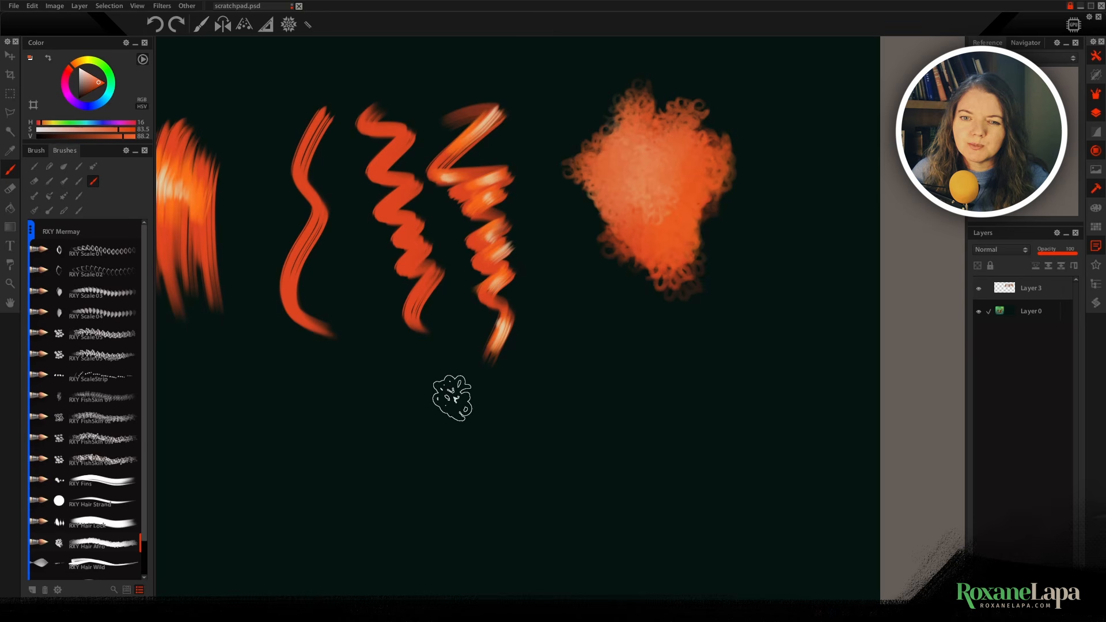
- Clear the hair samples and paint long curling orange and peach strands across the dark canvas with the RXY Hair Wild brush
key("Delete")
mouse_move(214, 431)
left_mouse_down()
mouse_move(365, 279)
mouse_move(555, 224)
mouse_move(613, 154)
left_mouse_up()
key("Delete")
mouse_move(214, 389)
left_mouse_down()
mouse_move(363, 187)
mouse_move(469, 222)
mouse_move(600, 181)
left_mouse_up()
key("Delete")
mouse_move(225, 429)
left_mouse_down()
mouse_move(259, 267)
mouse_move(433, 278)
mouse_move(473, 199)
mouse_move(551, 246)
mouse_move(651, 169)
mouse_move(764, 106)
left_mouse_up()
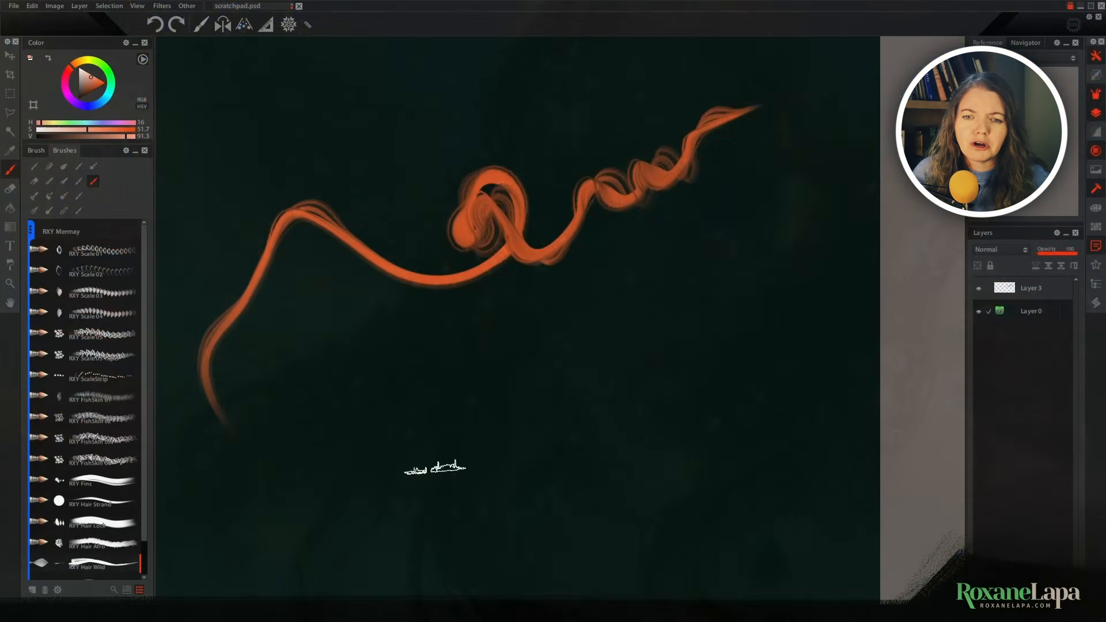
mouse_move(444, 471)
left_mouse_down()
mouse_move(379, 346)
mouse_move(511, 323)
mouse_move(462, 265)
mouse_move(422, 103)
mouse_move(427, 55)
left_mouse_up()
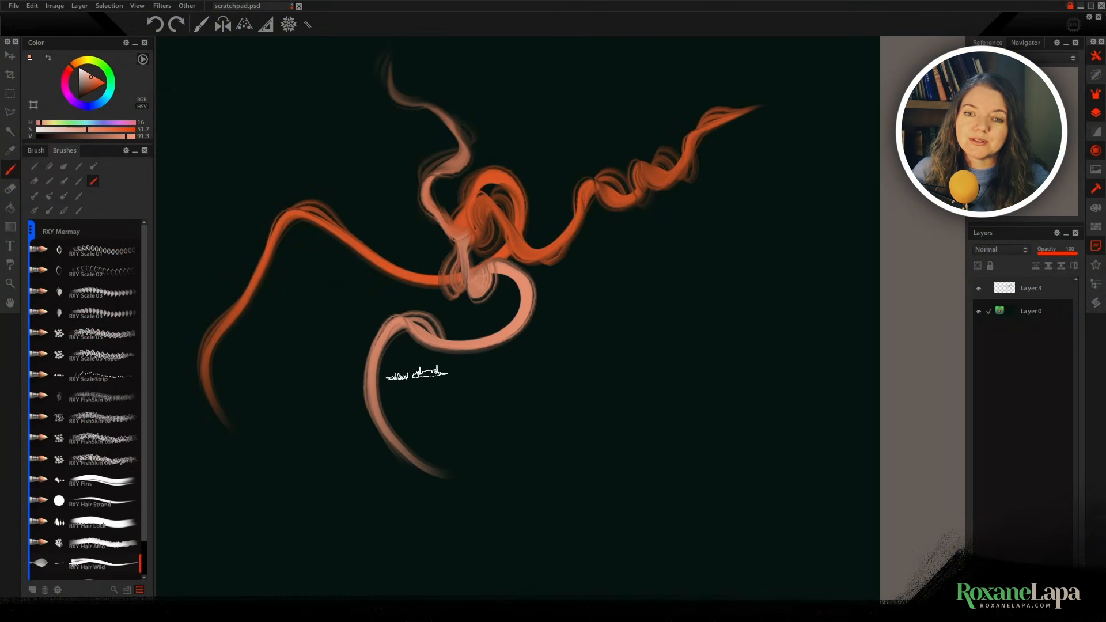
mouse_move(429, 371)
left_mouse_down()
mouse_move(599, 249)
mouse_move(701, 240)
mouse_move(809, 204)
mouse_move(768, 208)
mouse_move(649, 322)
mouse_move(608, 313)
mouse_move(553, 455)
mouse_move(545, 345)
mouse_move(393, 389)
mouse_move(317, 439)
mouse_move(268, 471)
left_mouse_up()
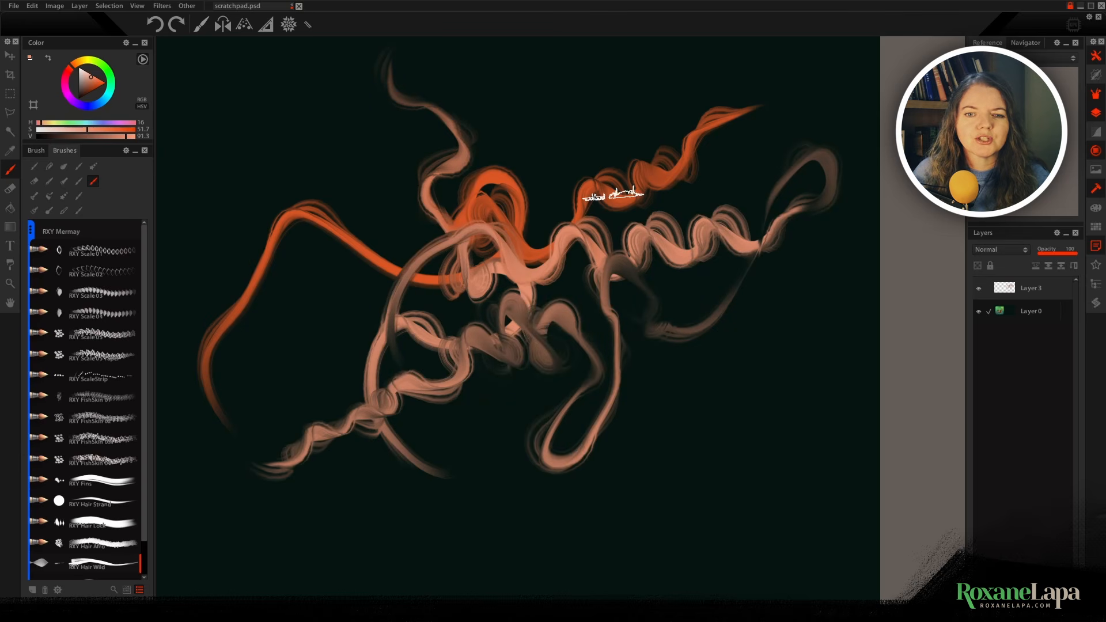
- Clear the tangled strands and paint three intertwining peach locks on the dark canvas with the RXY Hair Wild brush
key("Delete")
mouse_move(536, 446)
left_mouse_down()
mouse_move(494, 301)
mouse_move(444, 230)
mouse_move(338, 161)
mouse_move(293, 112)
left_mouse_up()
mouse_move(564, 436)
left_mouse_down()
mouse_move(525, 442)
mouse_move(474, 346)
mouse_move(488, 300)
mouse_move(396, 302)
mouse_move(374, 231)
mouse_move(249, 161)
left_mouse_up()
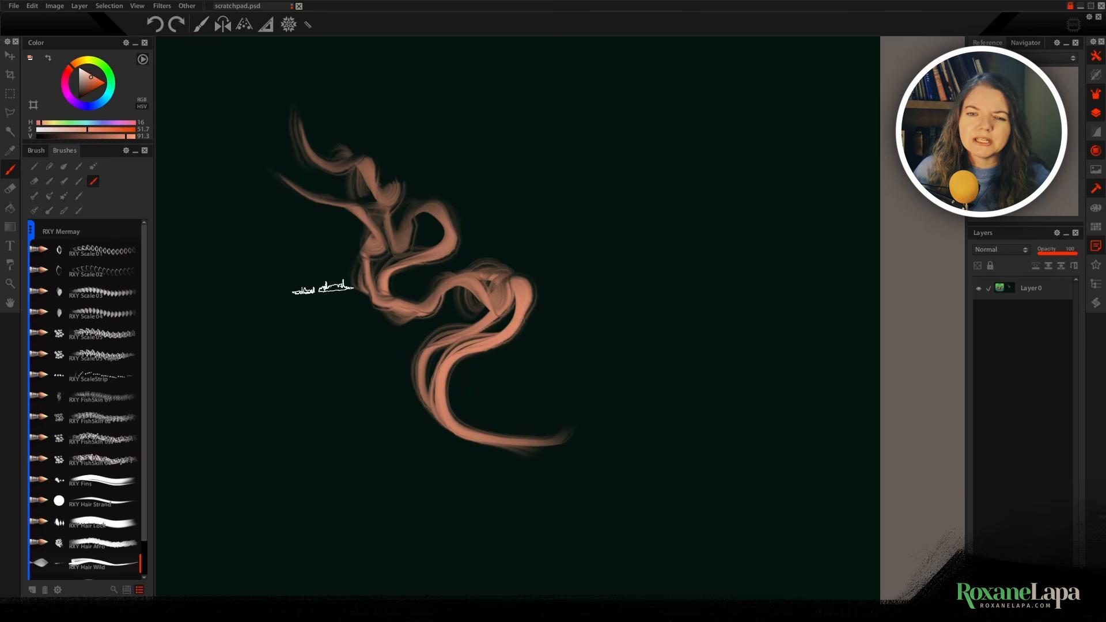
mouse_move(196, 225)
left_mouse_down()
mouse_move(311, 279)
mouse_move(506, 284)
mouse_move(539, 362)
left_mouse_up()
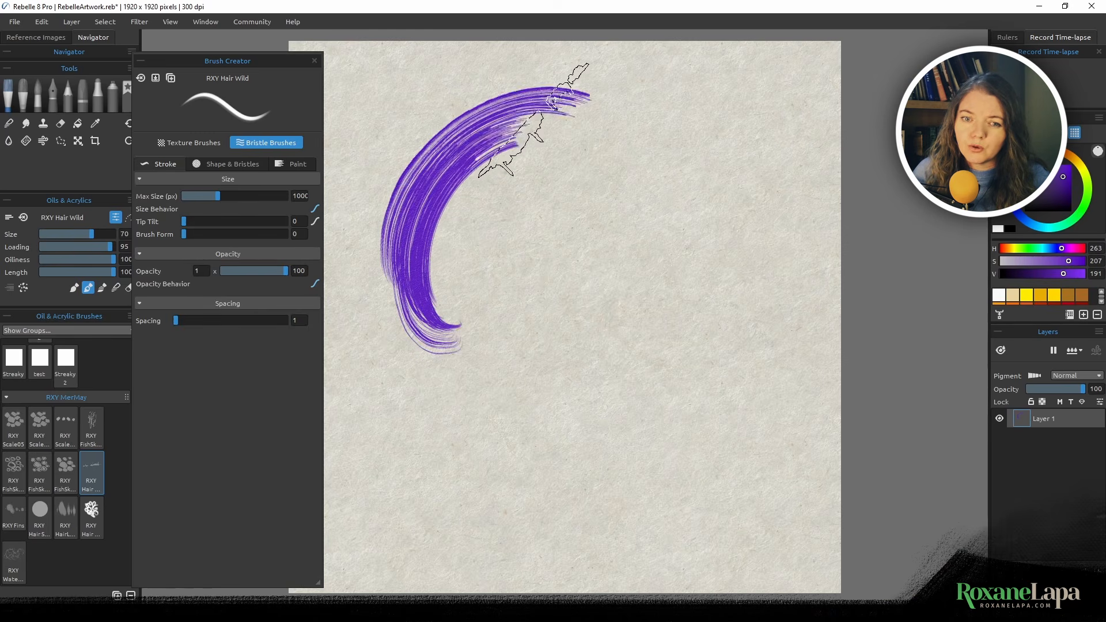
- Switch to Rebelle 8 Pro and try long RXY Hair Wild strokes, darkening the purple to saturation 230, value 80 and clearing between tries
mouse_move(506, 153)
left_mouse_down()
mouse_move(642, 420)
mouse_move(689, 443)
left_mouse_up()
left_click_drag(1057, 195, 1067, 197)
key("Delete")
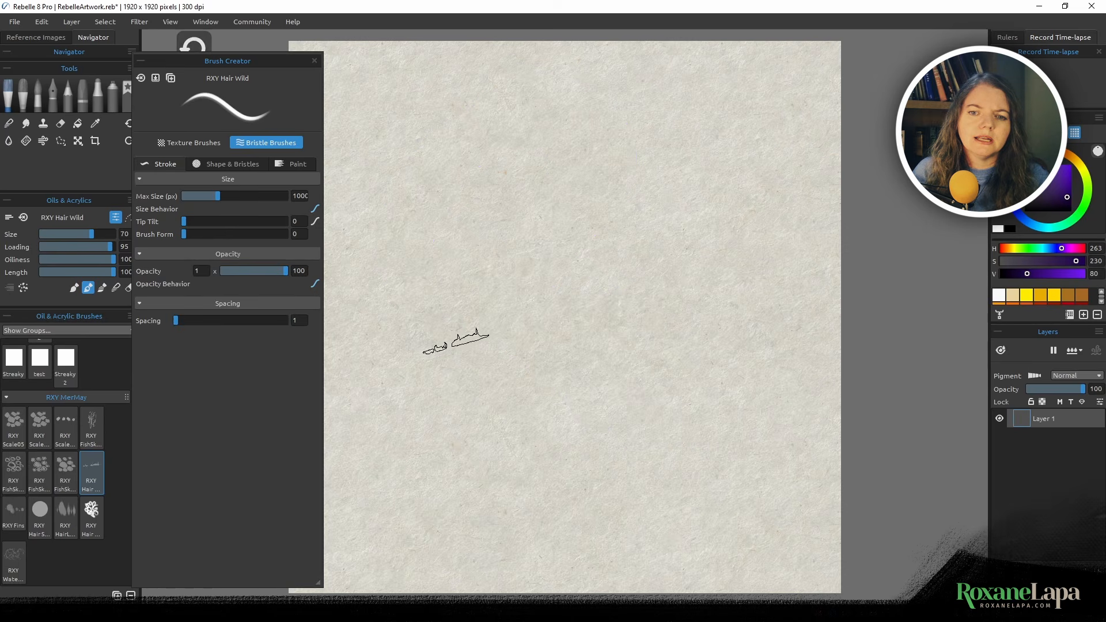
mouse_move(437, 403)
left_mouse_down()
mouse_move(369, 144)
mouse_move(594, 303)
mouse_move(749, 518)
left_mouse_up()
key("Delete")
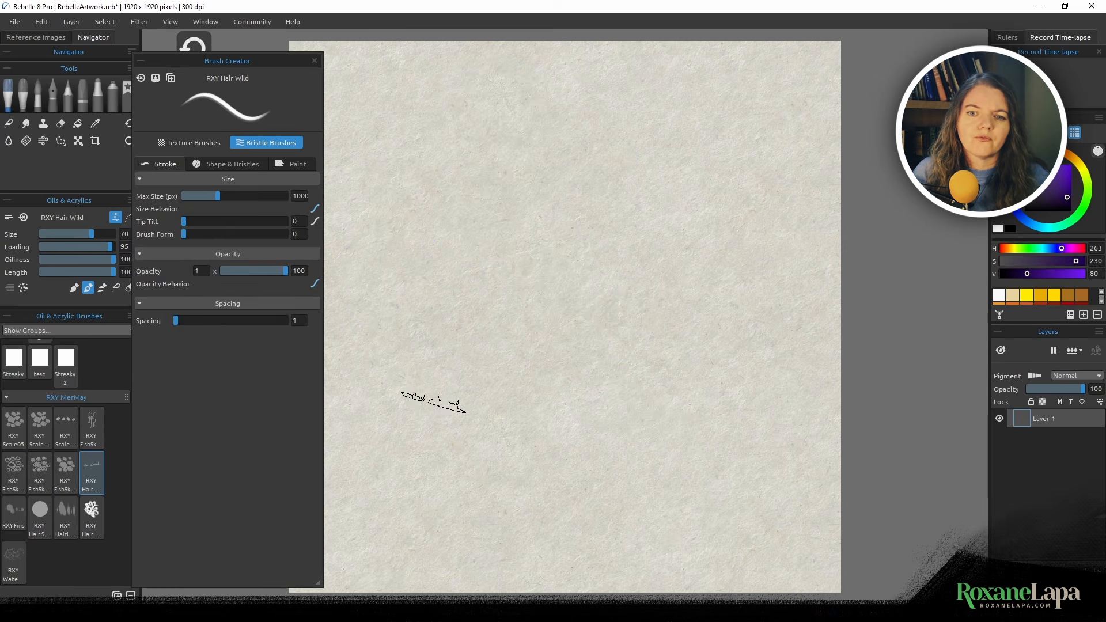
mouse_move(427, 403)
left_mouse_down()
mouse_move(562, 178)
mouse_move(631, 470)
mouse_move(749, 507)
left_mouse_up()
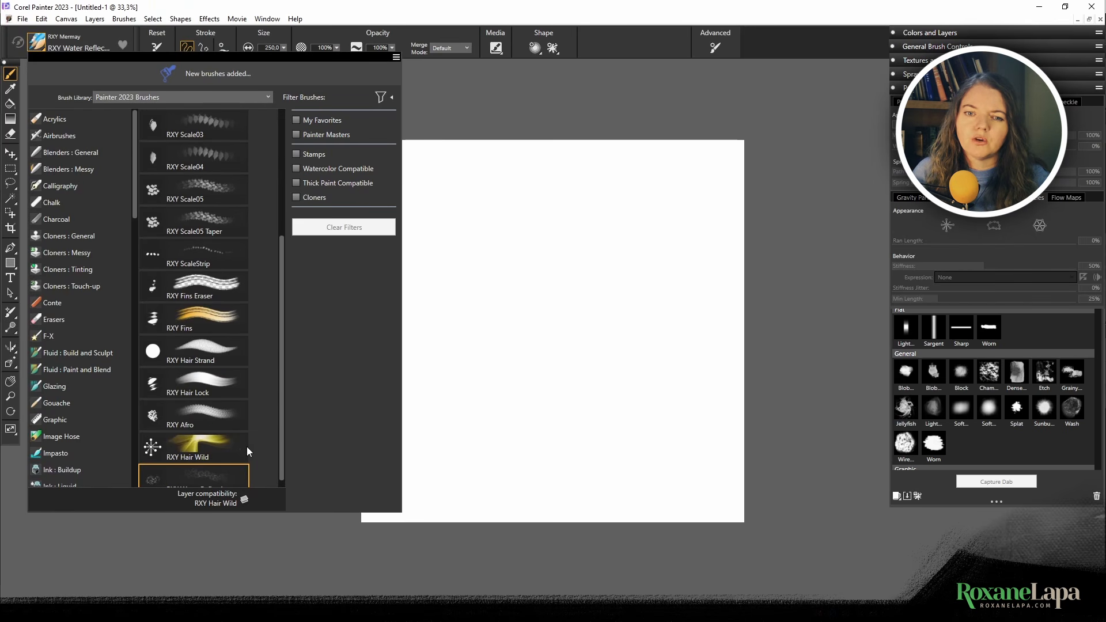
- Switch to Corel Painter 2023 and draw several curving and zigzag black strokes with the RXY Hair Wild brush
left_click(208, 444)
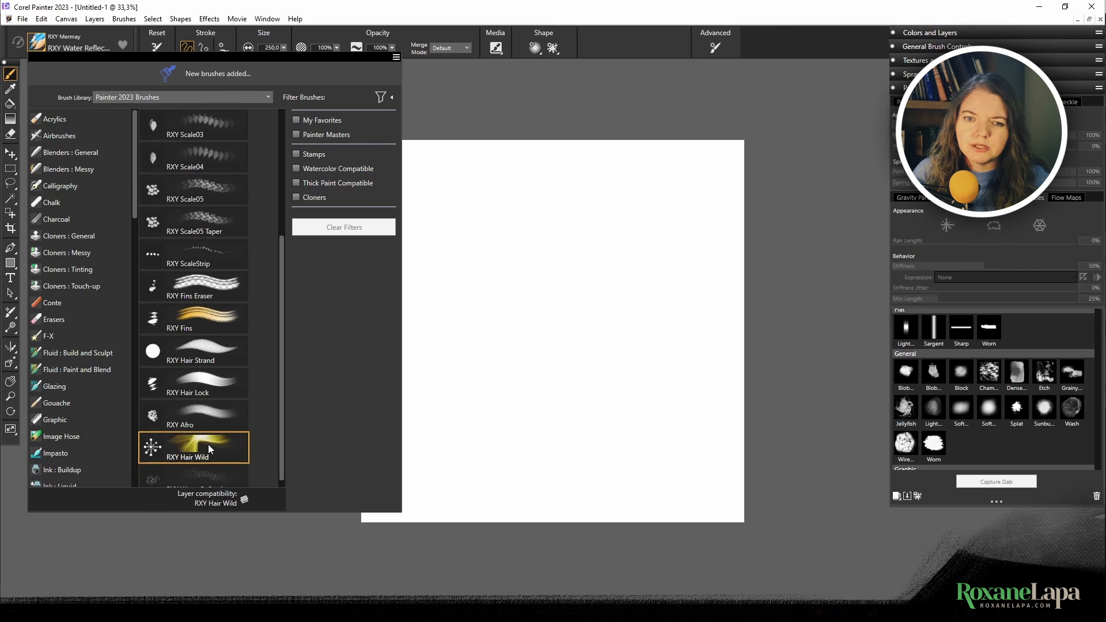
mouse_move(406, 478)
left_mouse_down()
mouse_move(448, 374)
mouse_move(593, 355)
left_mouse_up()
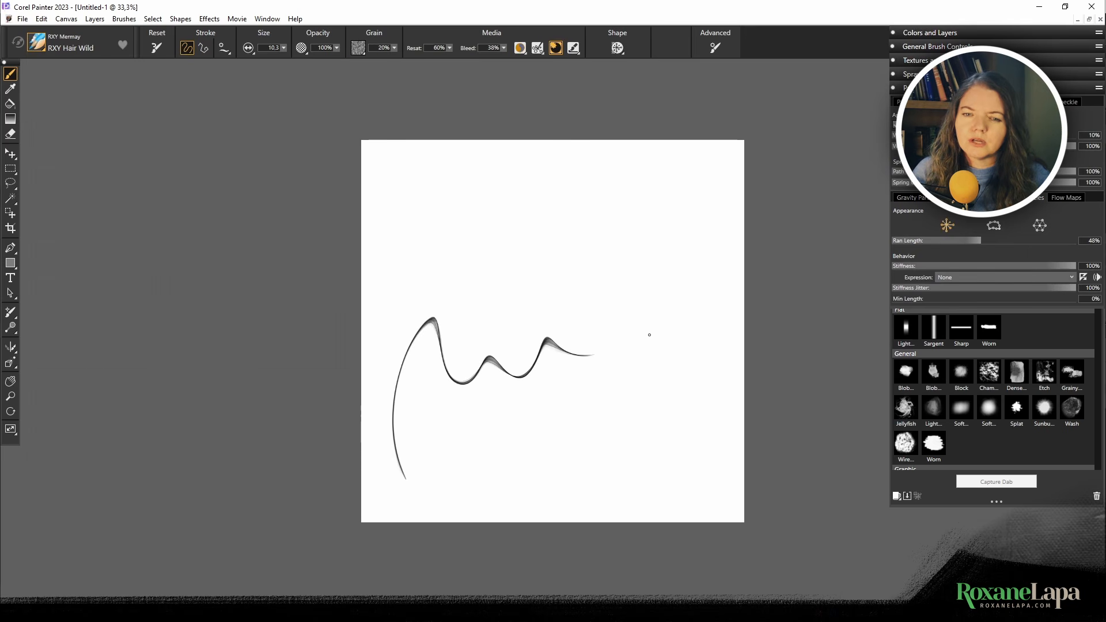
scroll(557, 420, "up", 2)
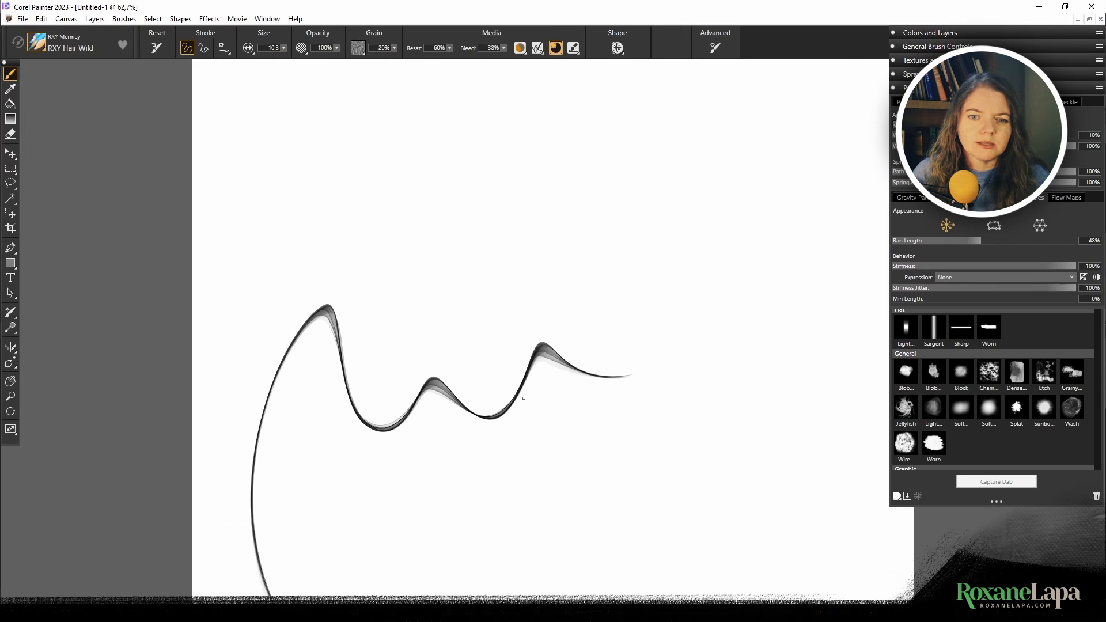
mouse_move(425, 440)
left_mouse_down()
mouse_move(441, 168)
mouse_move(523, 347)
mouse_move(514, 285)
mouse_move(569, 254)
mouse_move(736, 324)
left_mouse_up()
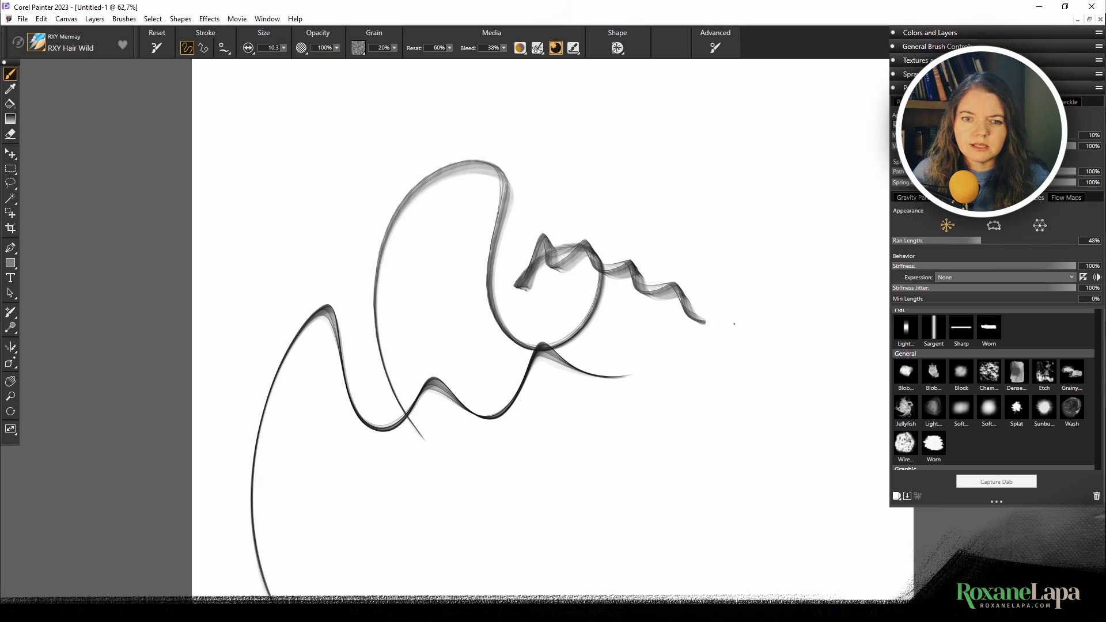
mouse_move(411, 447)
left_mouse_down()
mouse_move(518, 322)
mouse_move(723, 311)
mouse_move(700, 213)
mouse_move(461, 165)
mouse_move(261, 159)
left_mouse_up()
mouse_move(283, 199)
left_mouse_down()
mouse_move(504, 319)
mouse_move(691, 520)
left_mouse_up()
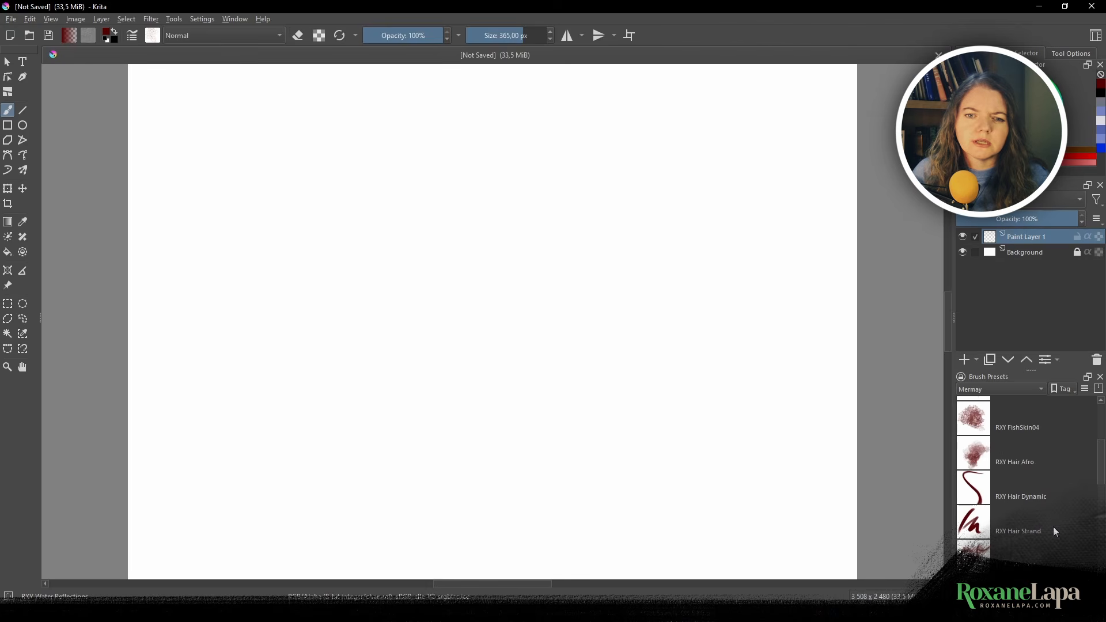
- Switch to Krita and draw long looping dark red strands with the RXY Hair Wild brush on Paint Layer 1
left_click(1032, 558)
mouse_move(252, 331)
left_mouse_down()
mouse_move(272, 164)
mouse_move(558, 415)
mouse_move(727, 238)
mouse_move(617, 291)
mouse_move(457, 254)
mouse_move(407, 185)
mouse_move(263, 186)
mouse_move(182, 134)
left_mouse_up()
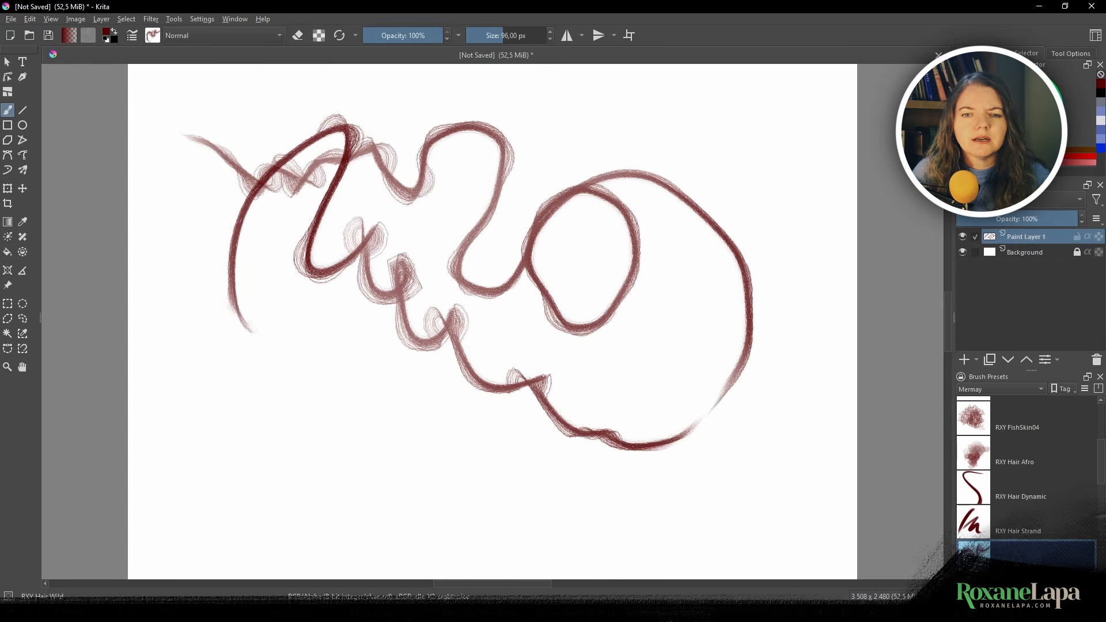
left_click(395, 567)
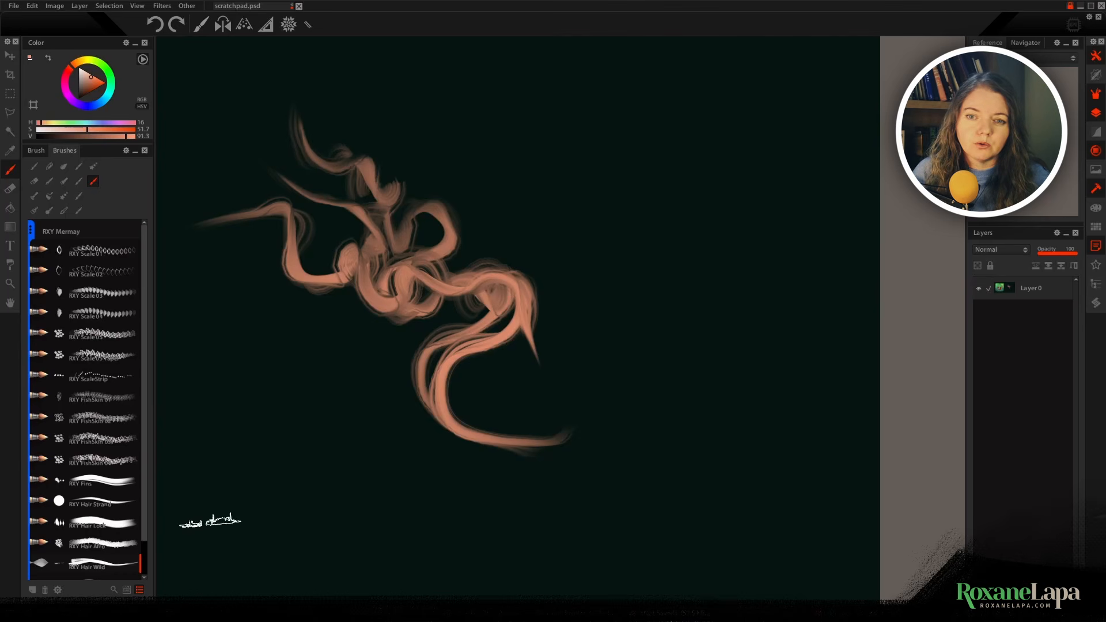
- Switch back to scratchpad.psd in Paintstorm Studio and undo all the intertwined peach strands on the dark canvas
scroll(108, 459, "down", 1)
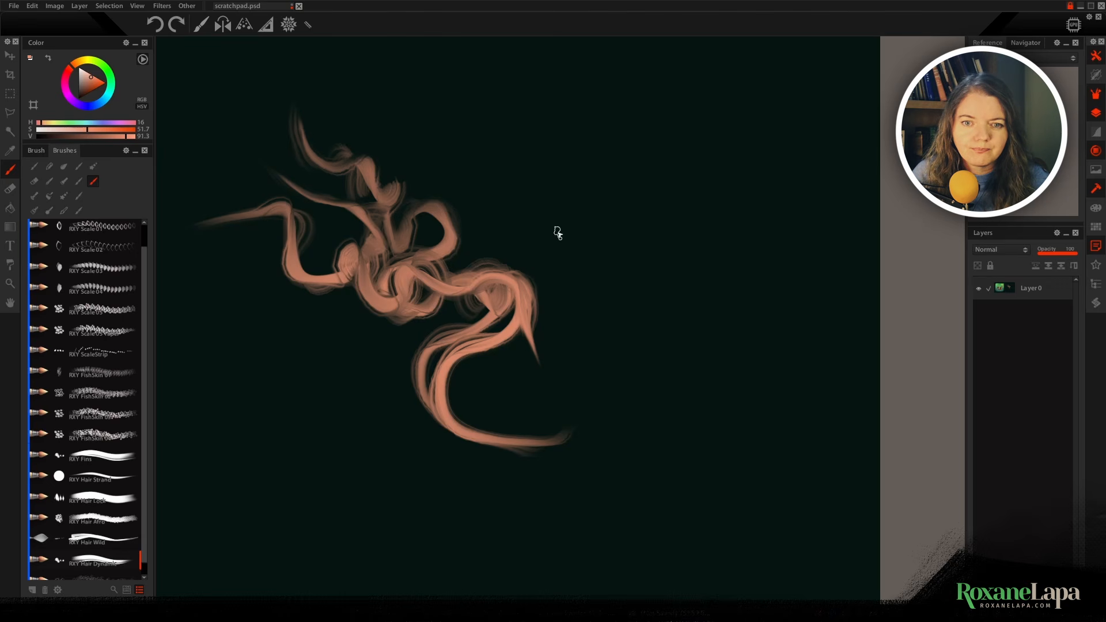
key("ctrl+z")
key("ctrl+z")
key("ctrl+z")
key("ctrl+z")
key("ctrl+z")
key("ctrl+z")
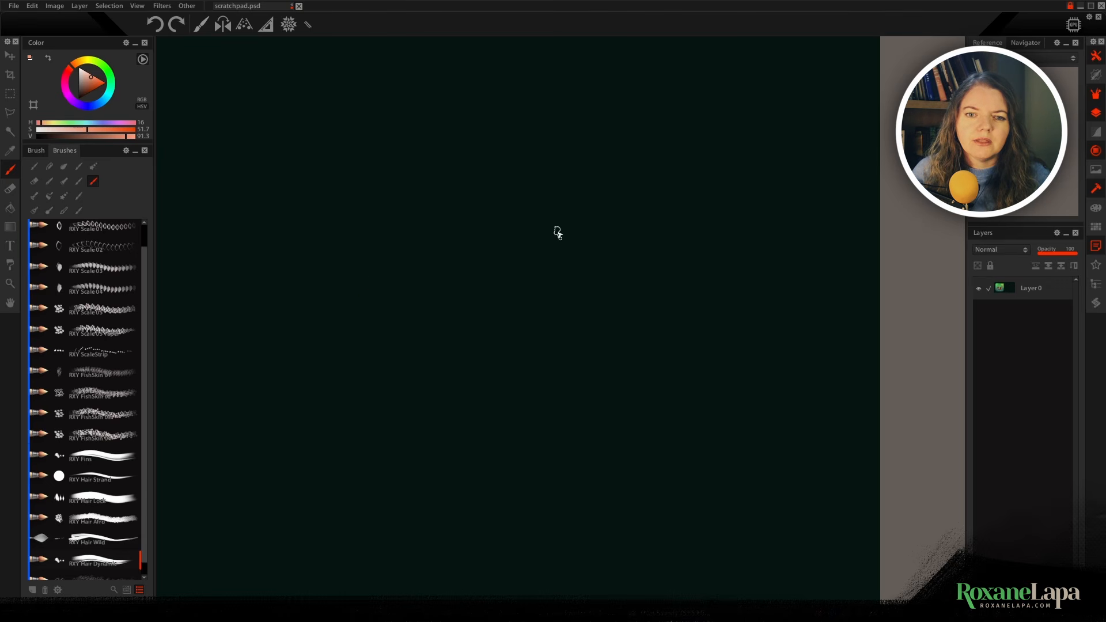
- On a new layer above Layer 0, draw several curving peach strands with the RXY Hair Dynamic brush and clear them
key("ctrl+shift+n")
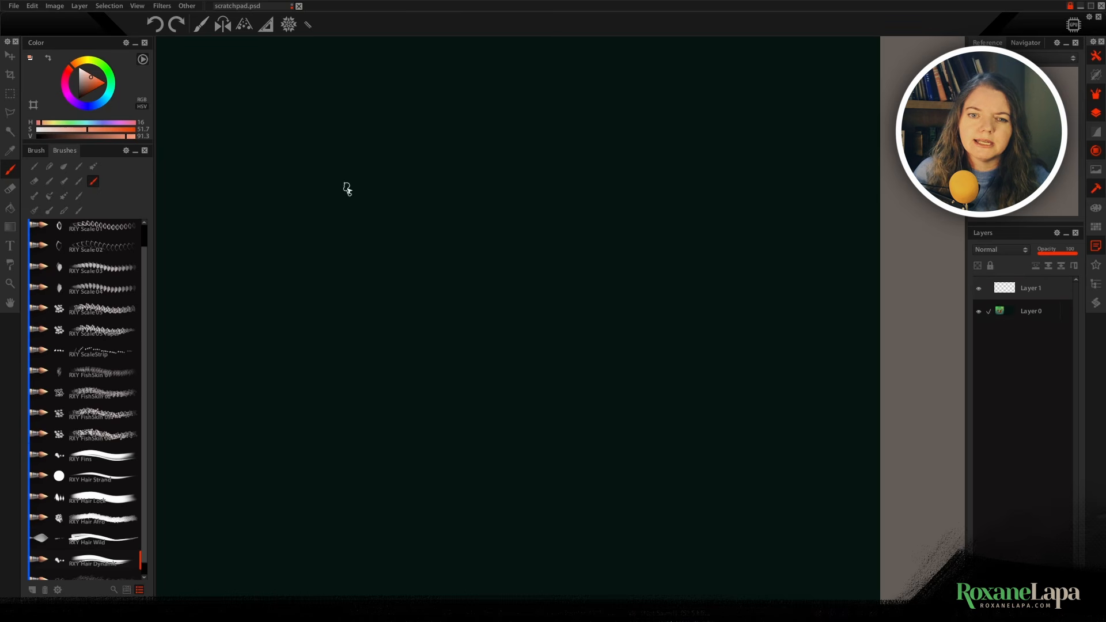
left_click_drag(352, 106, 366, 445)
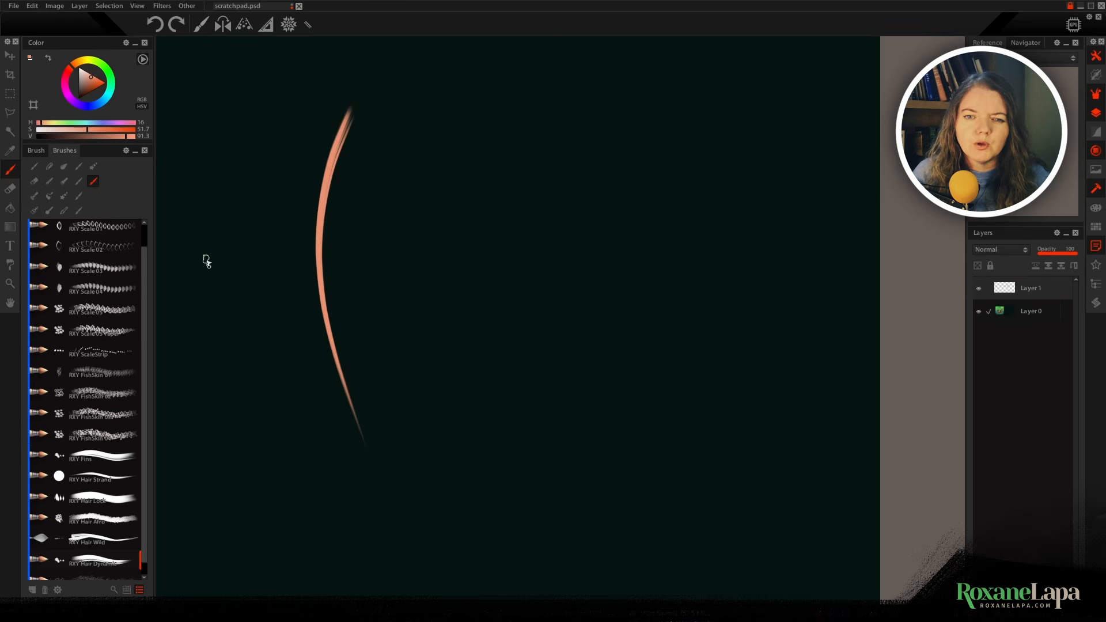
mouse_move(207, 261)
left_mouse_down()
mouse_move(489, 266)
mouse_move(648, 389)
left_mouse_up()
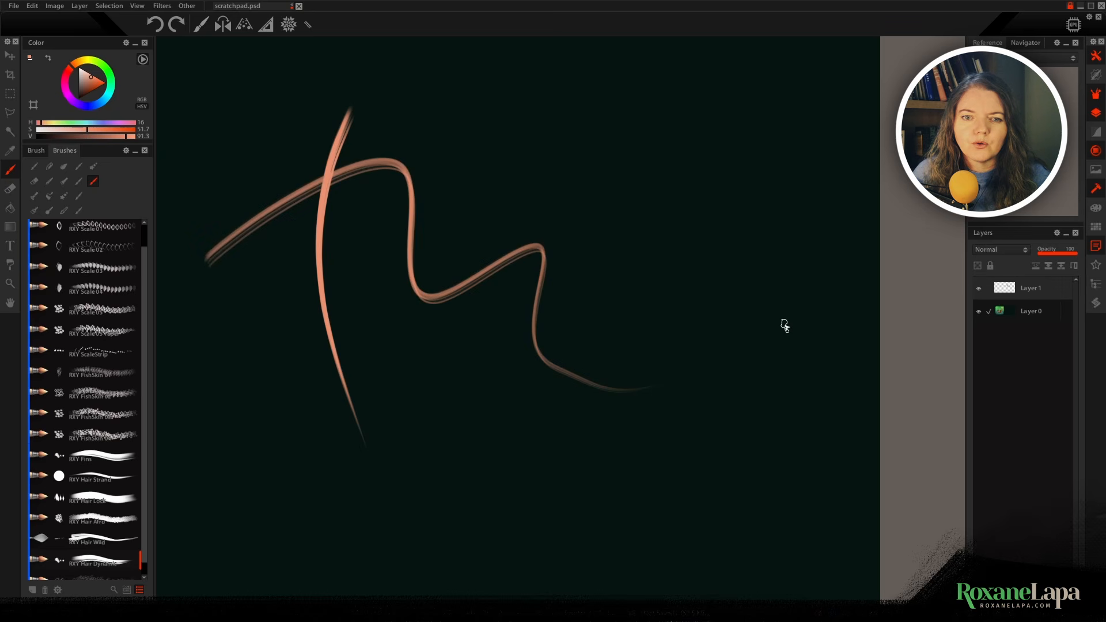
mouse_move(725, 193)
left_mouse_down()
mouse_move(518, 118)
mouse_move(492, 410)
mouse_move(543, 521)
left_mouse_up()
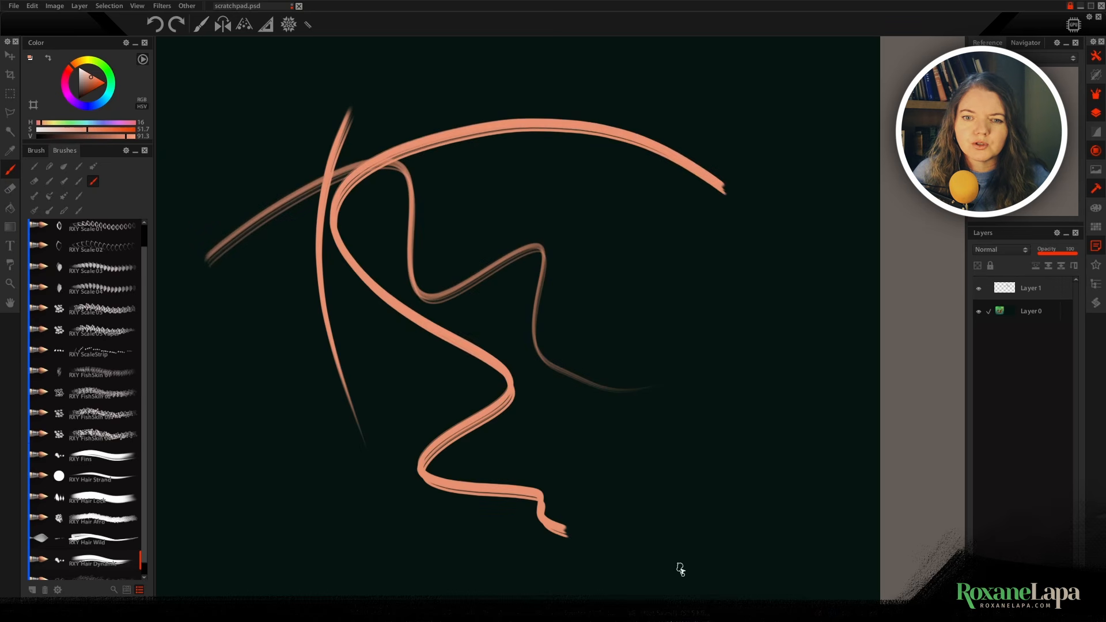
mouse_move(485, 451)
left_mouse_down()
mouse_move(605, 272)
mouse_move(673, 104)
left_mouse_up()
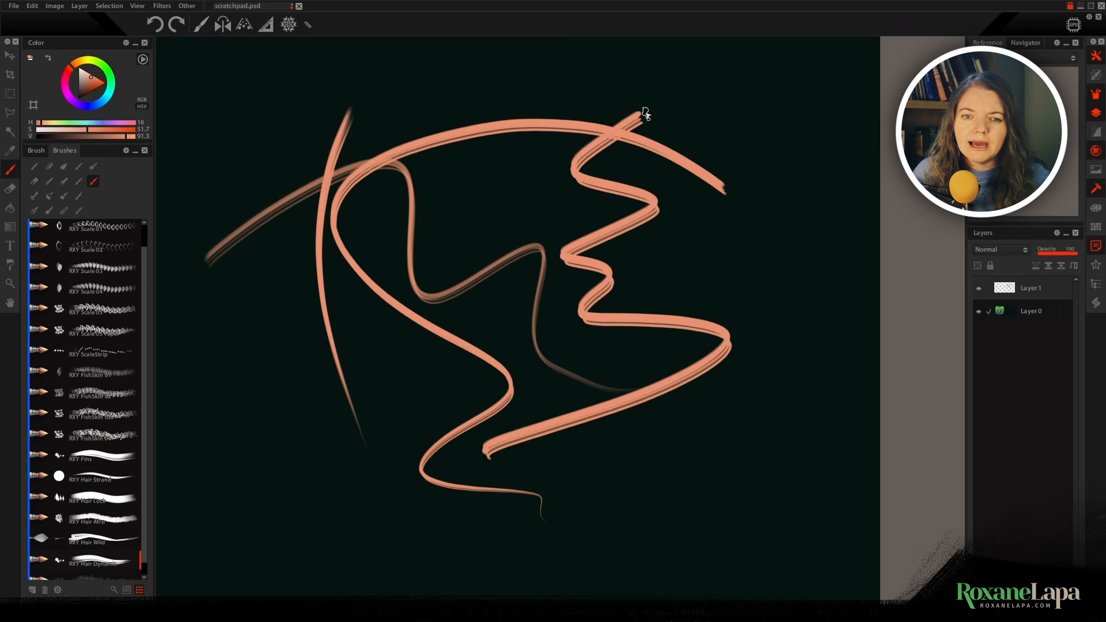
mouse_move(798, 163)
left_mouse_down()
mouse_move(725, 249)
mouse_move(740, 551)
left_mouse_up()
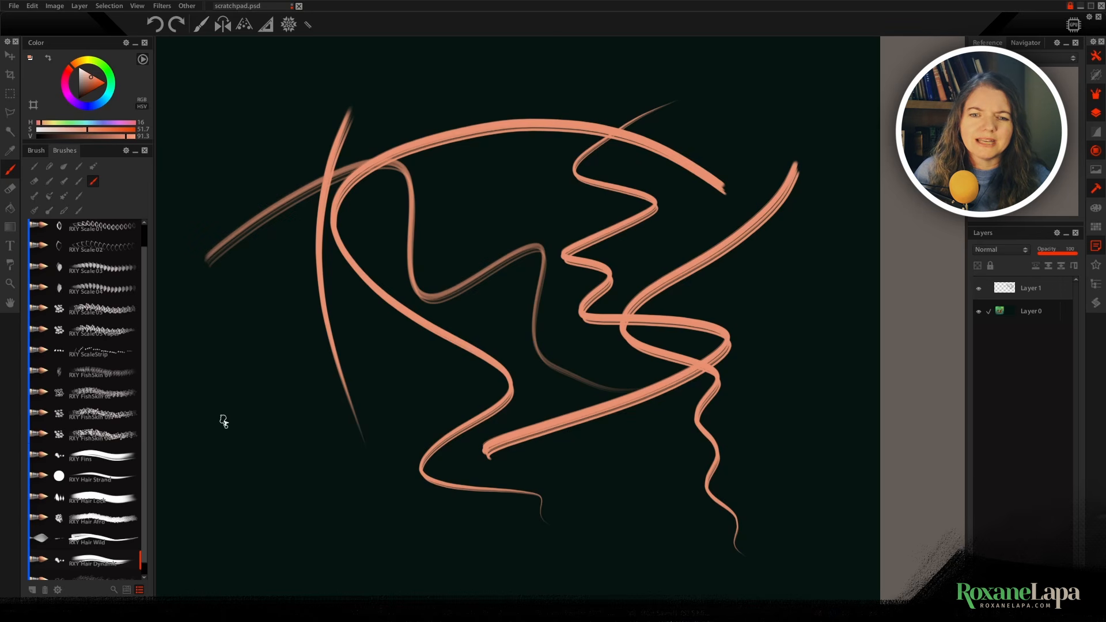
key("Delete")
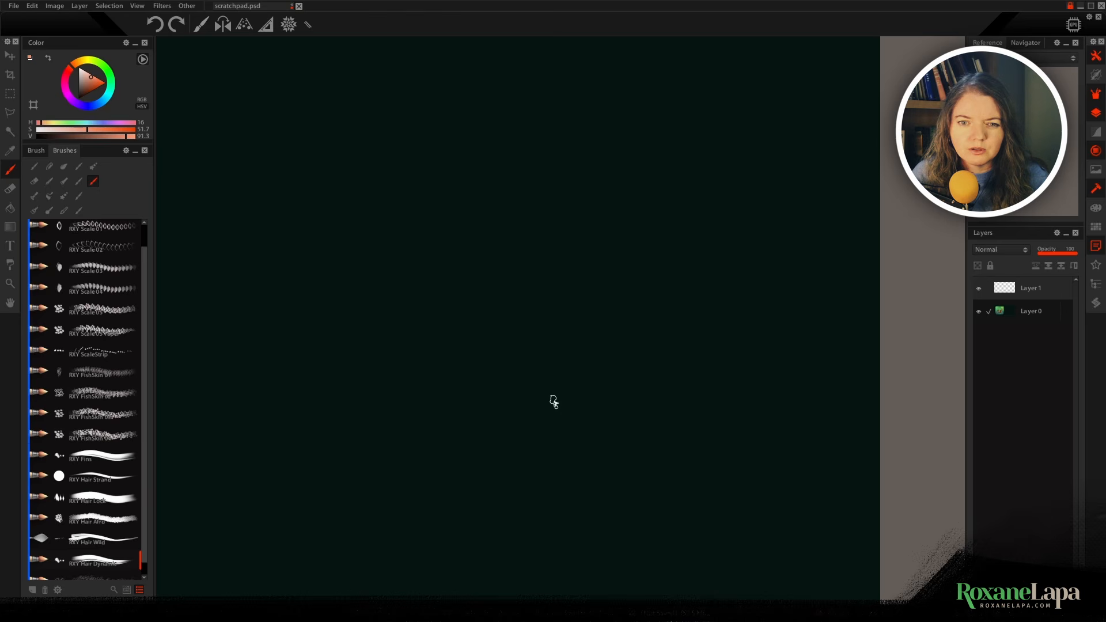
scroll(57, 459, "down", 1)
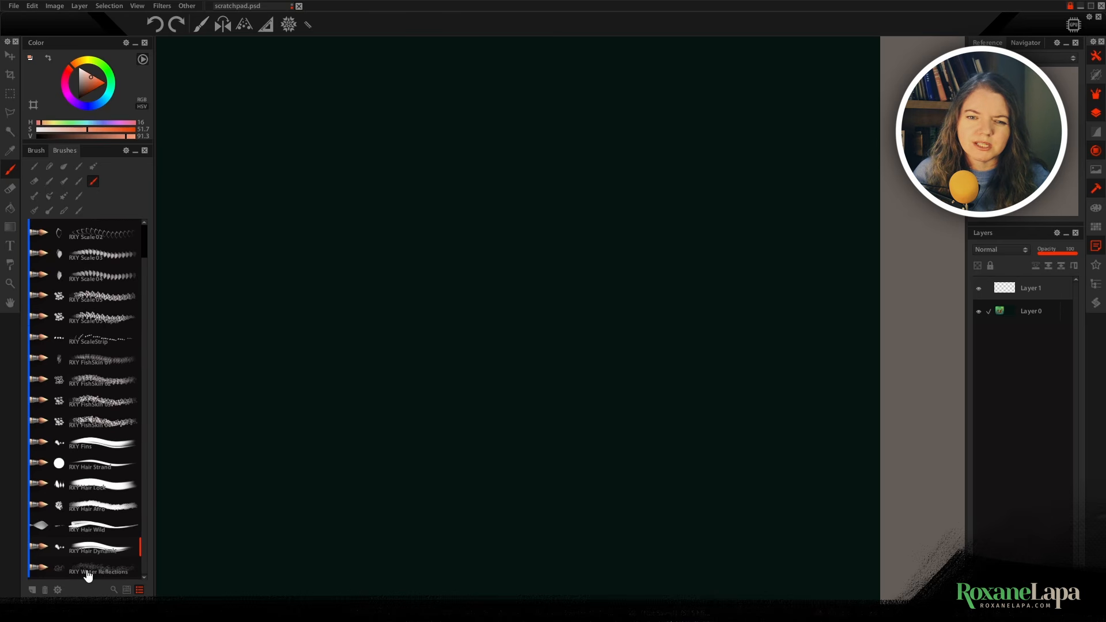
- Switch to Clip Studio Paint and draw magenta zigzag strands with the RXY Hair Dynamic brush at size 200 on Layer 1
mouse_move(248, 191)
left_mouse_down()
mouse_move(346, 340)
mouse_move(403, 461)
left_mouse_up()
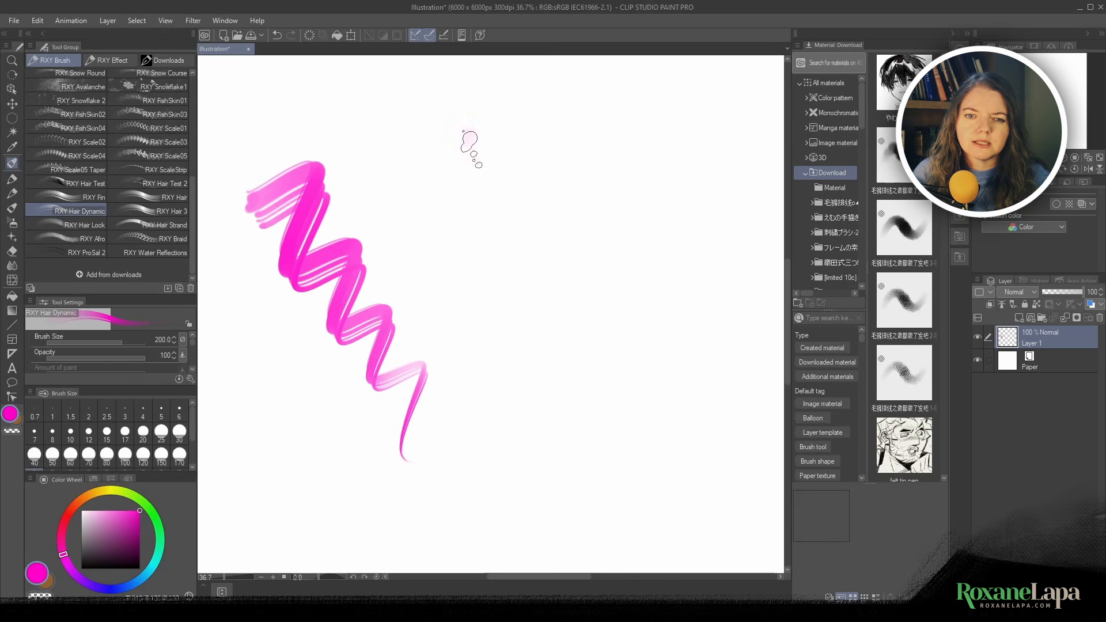
left_click_drag(464, 143, 403, 461)
left_click_drag(363, 138, 489, 323)
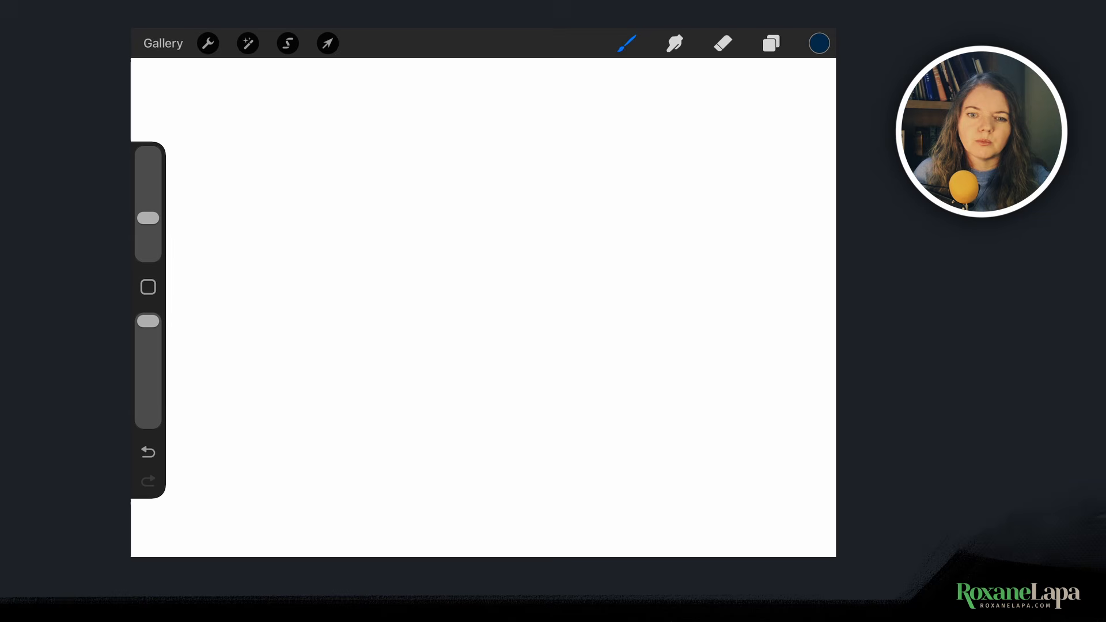
- Switch to Procreate and draw a wavy strand and a long looping strand in dark blue on the blank white canvas
mouse_move(429, 118)
left_mouse_down()
mouse_move(395, 254)
mouse_move(473, 468)
left_mouse_up()
mouse_move(567, 176)
left_mouse_down()
mouse_move(608, 366)
mouse_move(746, 156)
mouse_move(786, 222)
left_mouse_up()
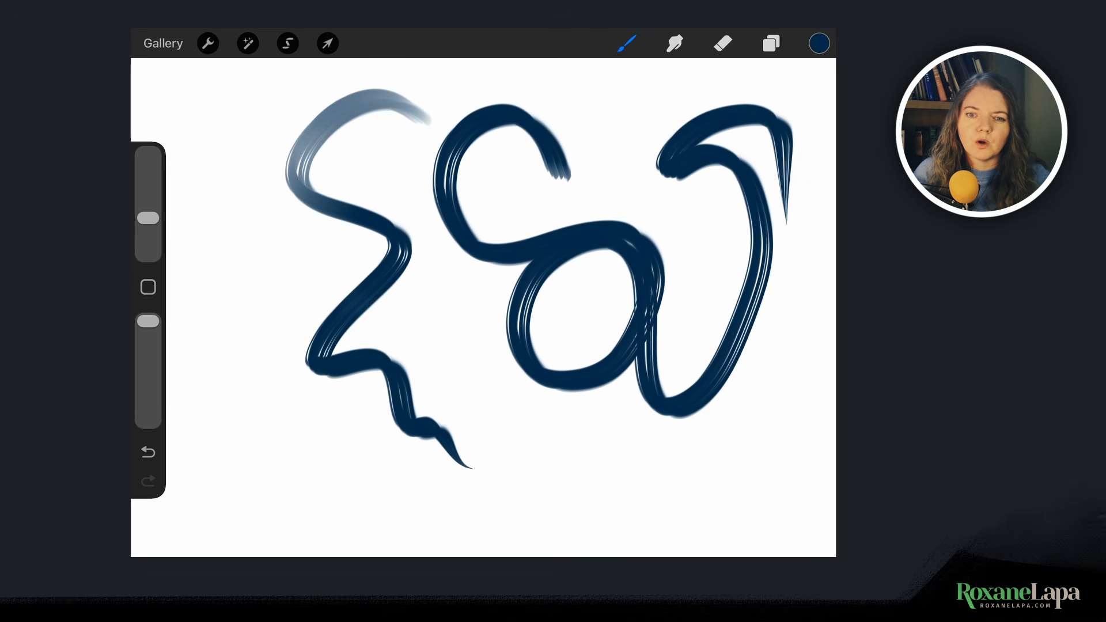
- Switch to Krita and draw curving dark red strands with the RXY Hair Dynamic brush on Paint Layer 1
left_click_drag(271, 104, 345, 478)
mouse_move(146, 115)
left_mouse_down()
mouse_move(361, 217)
mouse_move(366, 336)
left_mouse_up()
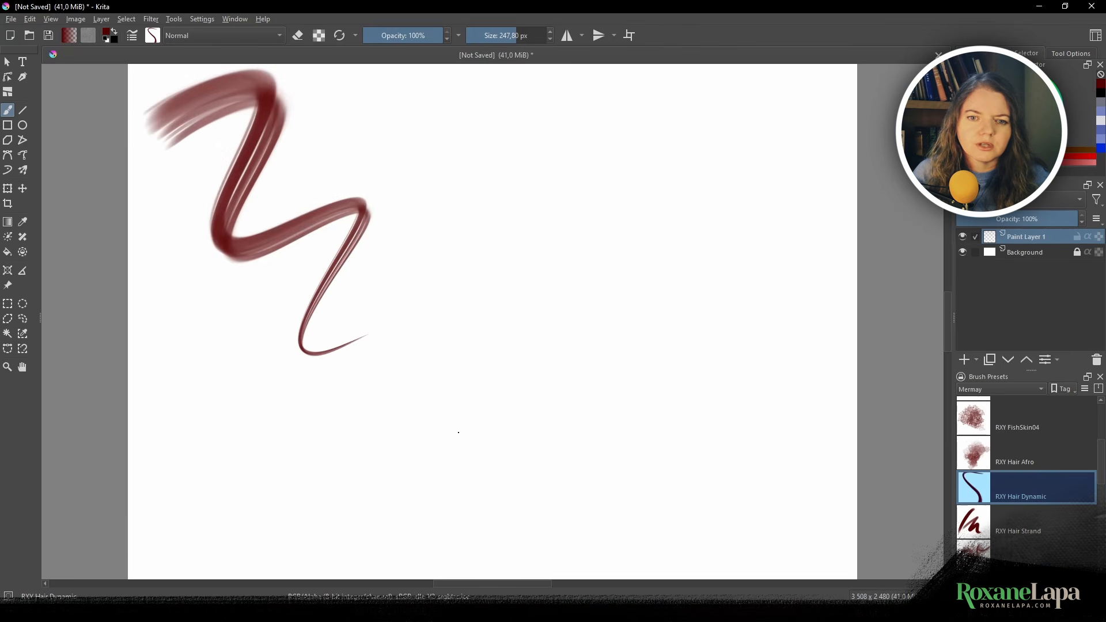
mouse_move(605, 170)
left_mouse_down()
mouse_move(602, 314)
mouse_move(393, 473)
left_mouse_up()
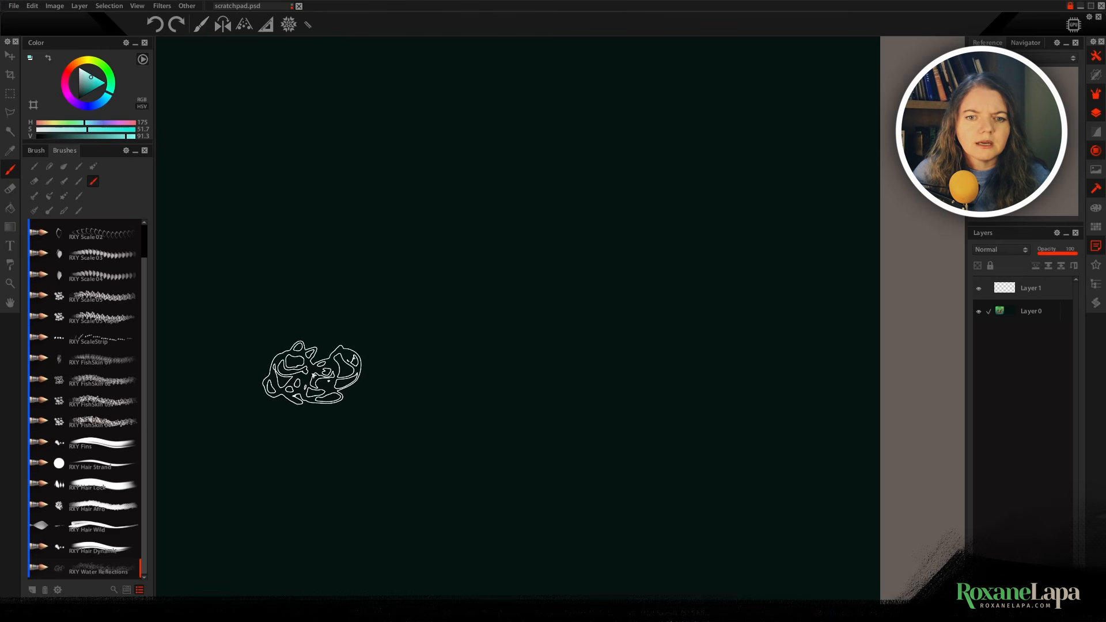
- Switch back to Paintstorm Studio and paint a large teal patch with the RXY Water Reflections brush on Layer 1, undoing the extra strokes
mouse_move(309, 370)
left_mouse_down()
mouse_move(309, 197)
mouse_move(397, 337)
mouse_move(607, 348)
mouse_move(474, 286)
mouse_move(426, 235)
mouse_move(542, 173)
mouse_move(696, 223)
mouse_move(365, 259)
mouse_move(239, 474)
left_mouse_up()
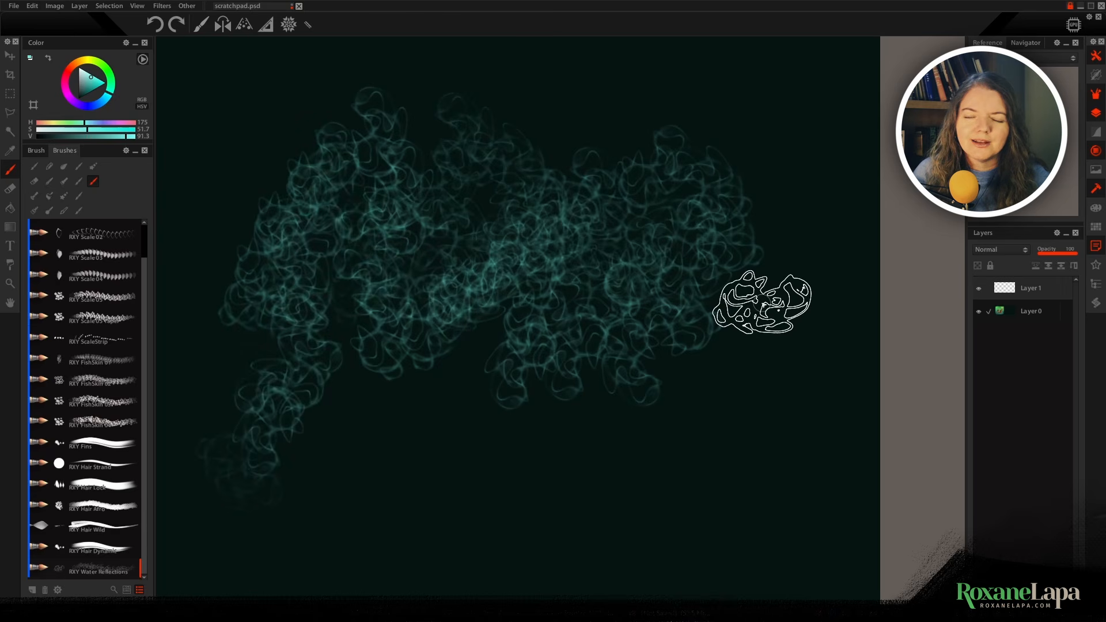
key("ctrl+z")
mouse_move(288, 403)
left_mouse_down()
mouse_move(309, 234)
mouse_move(374, 195)
mouse_move(365, 439)
mouse_move(427, 178)
mouse_move(424, 346)
mouse_move(475, 281)
mouse_move(493, 348)
mouse_move(568, 412)
left_mouse_up()
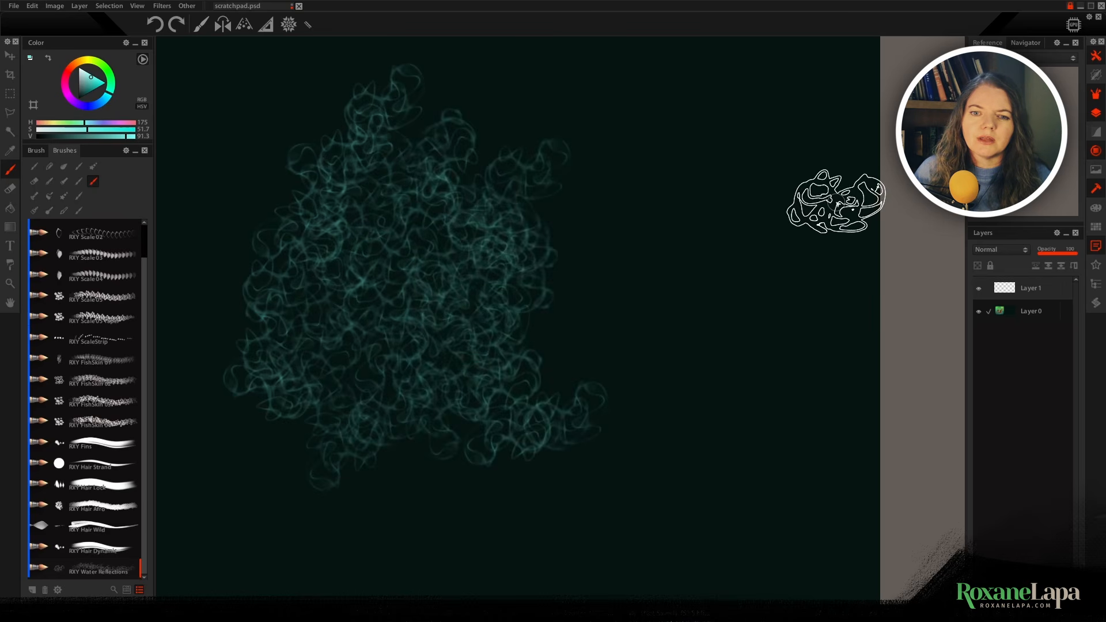
mouse_move(778, 118)
left_mouse_down()
mouse_move(652, 172)
mouse_move(680, 304)
mouse_move(669, 430)
left_mouse_up()
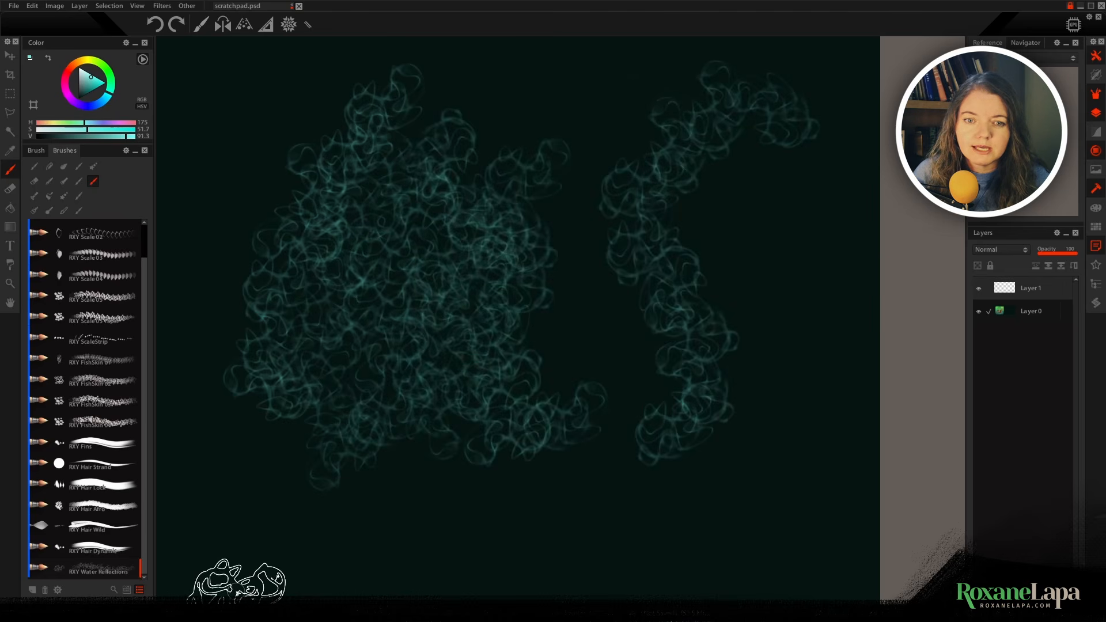
key("ctrl+z")
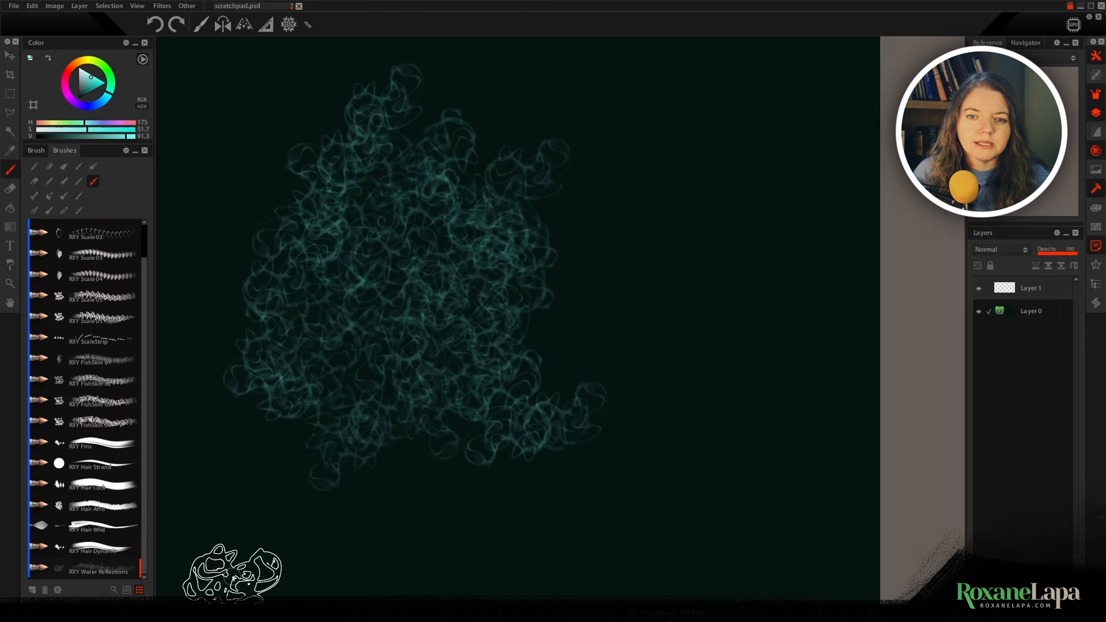
- Warp the teal water reflections with a custom mesh deformation, bulging the grid outward into a rounded shape and pulling in its upper-left corner
key("ctrl+t")
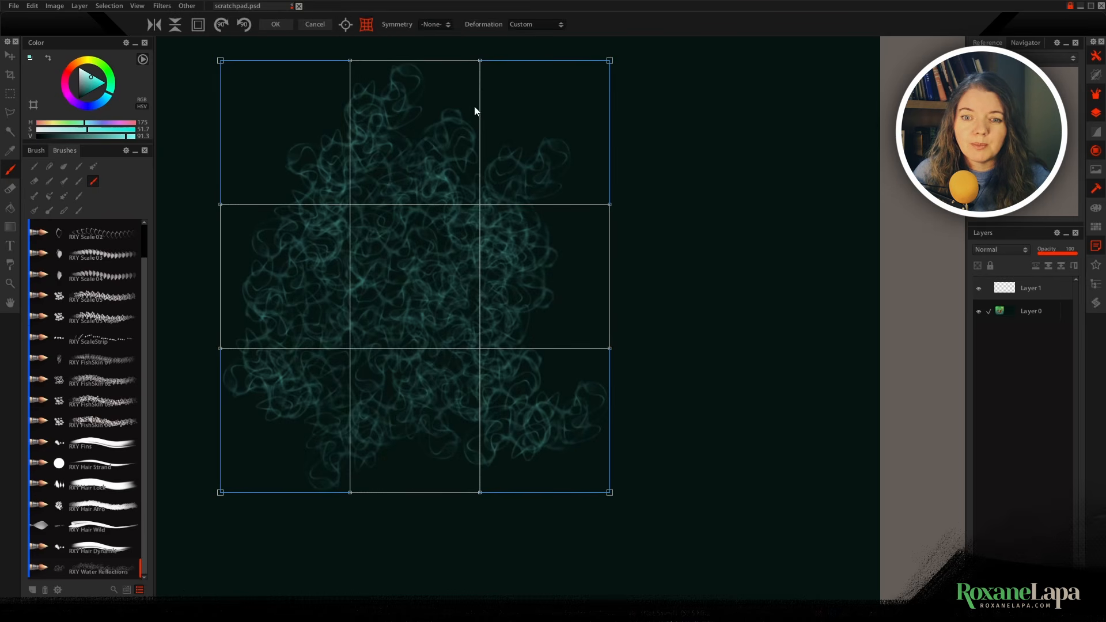
left_click_drag(348, 225, 293, 156)
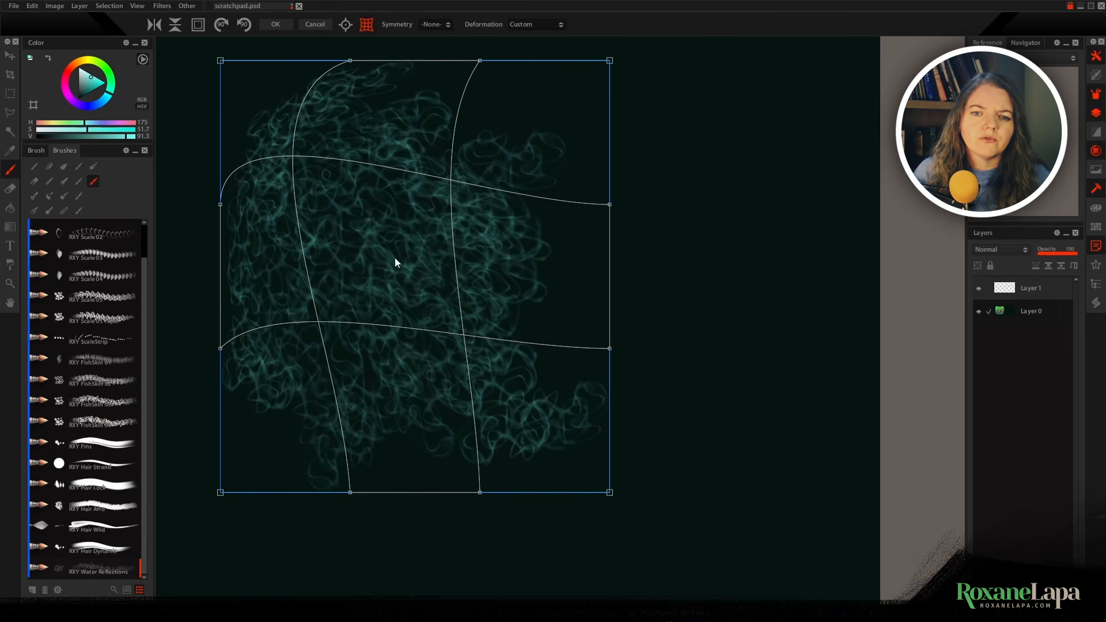
left_click_drag(464, 335, 520, 366)
left_click_drag(479, 194, 507, 141)
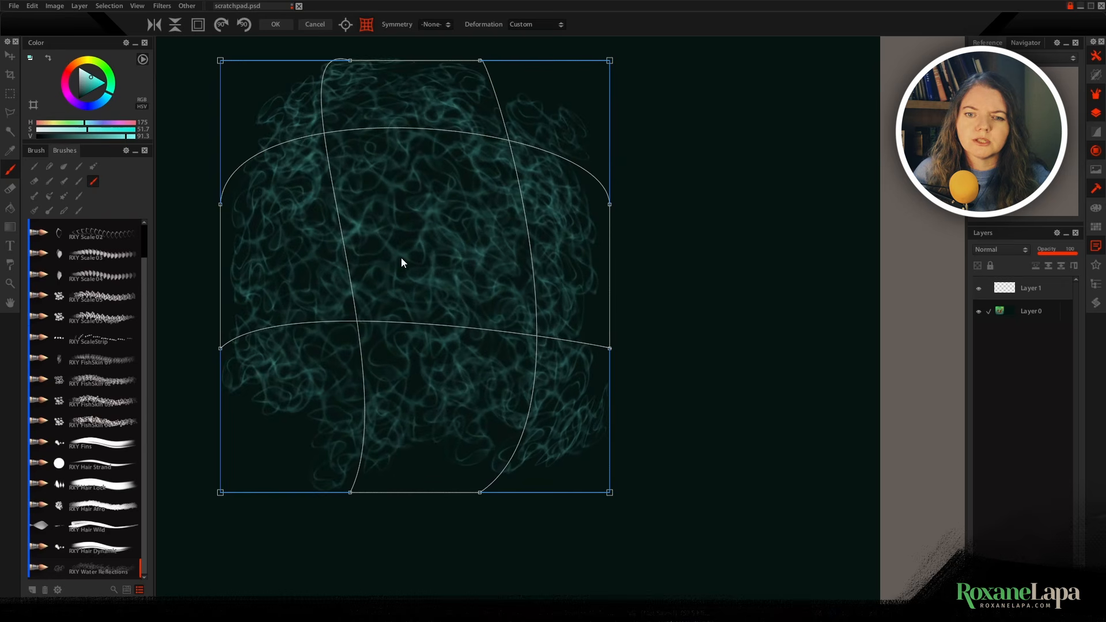
left_click_drag(353, 323, 303, 358)
left_click_drag(506, 357, 535, 359)
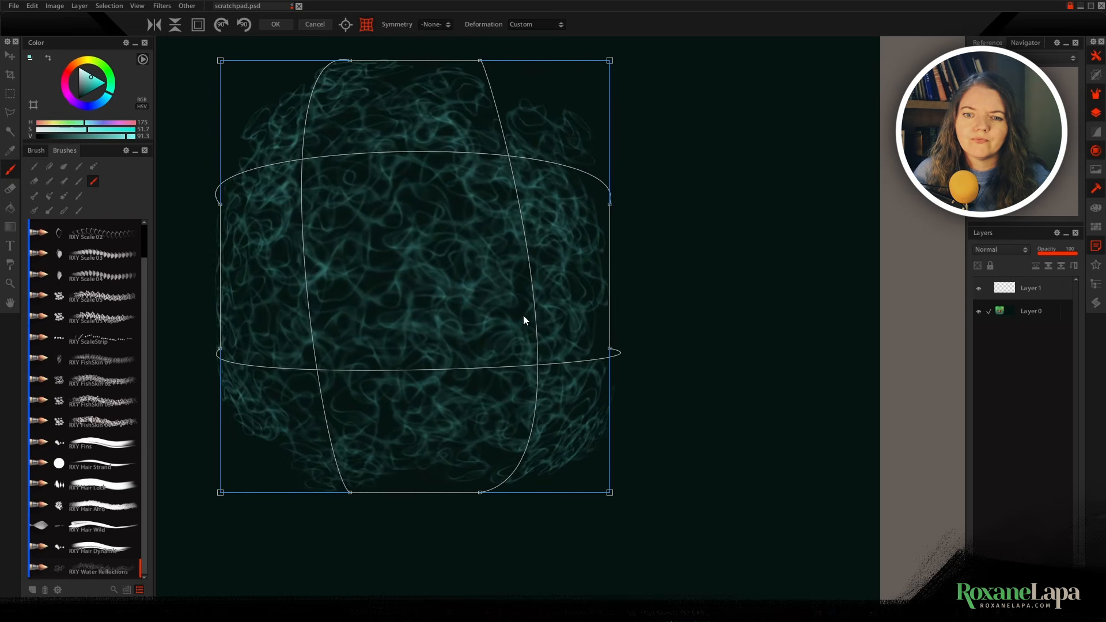
left_click_drag(507, 155, 519, 138)
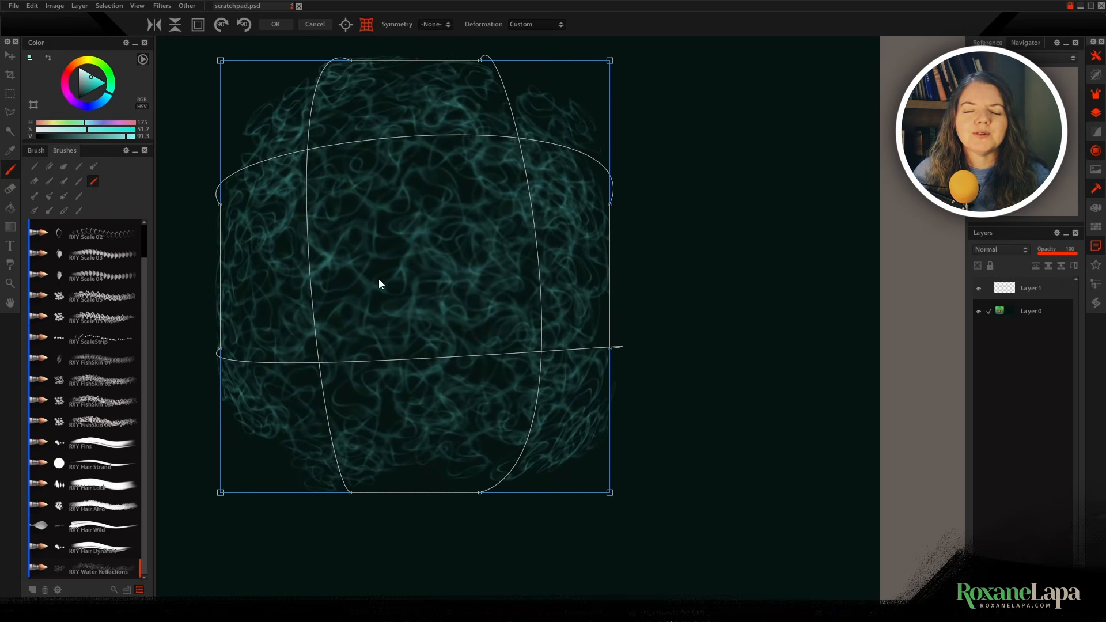
left_click_drag(226, 60, 248, 87)
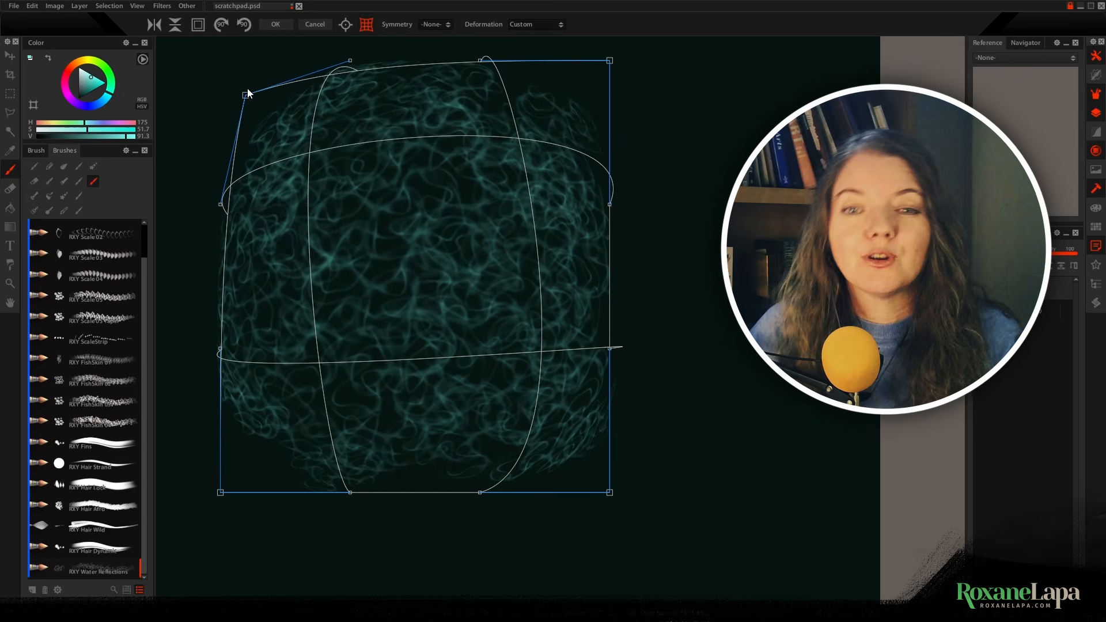
key("Return")
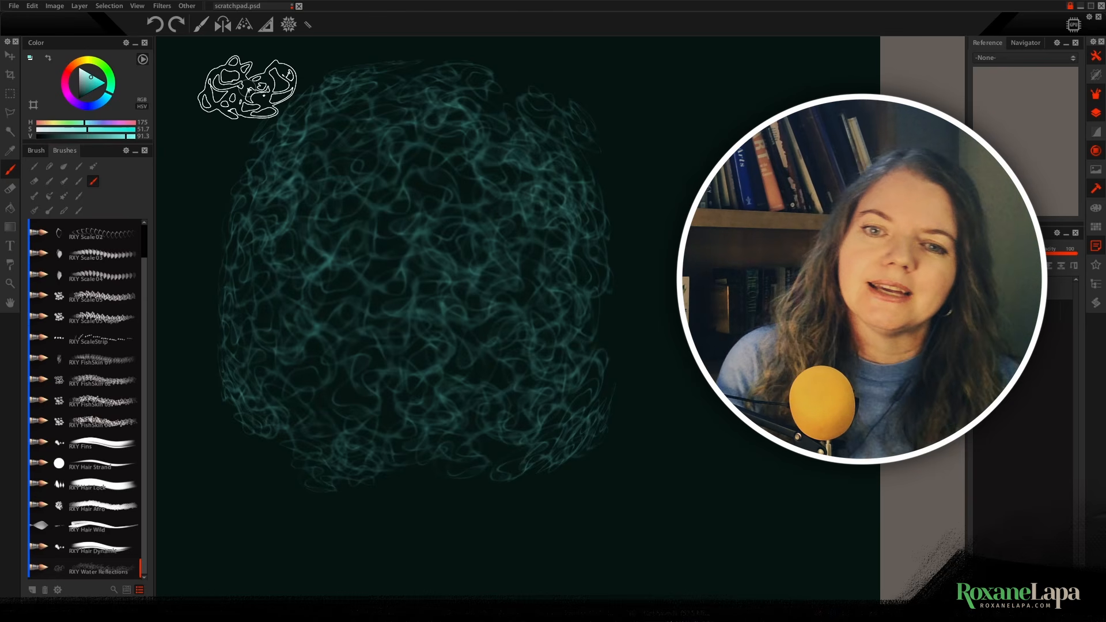
- Lighten the teal to saturation 19.6, value 100 and paint pale water reflections looping over the warped patch and trailing down beside it
left_click(82, 70)
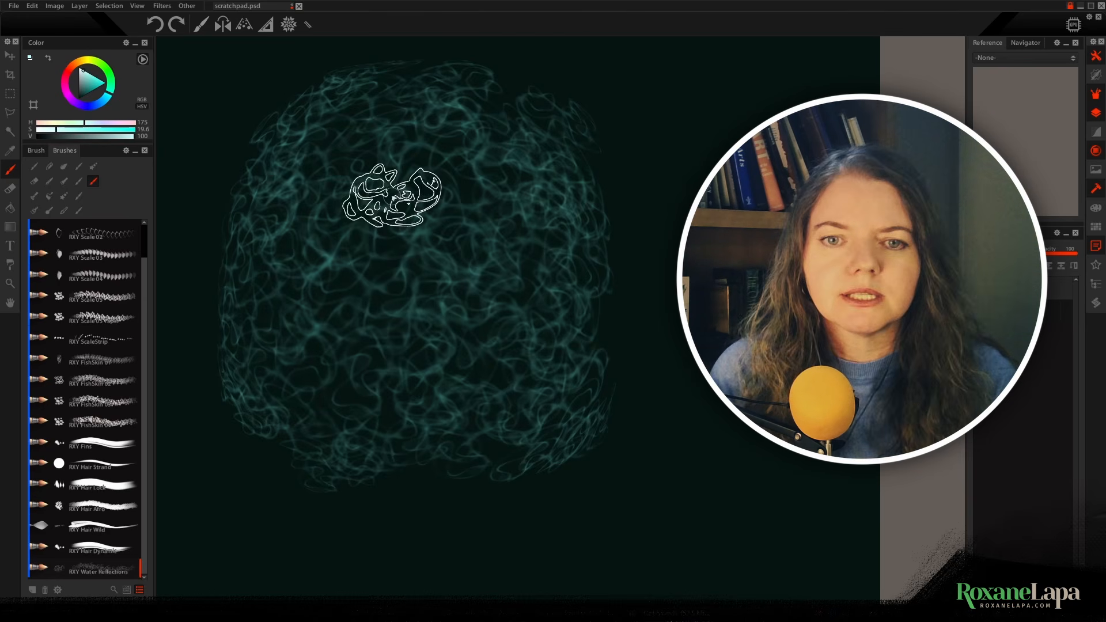
mouse_move(680, 346)
left_mouse_down()
mouse_move(432, 284)
mouse_move(588, 235)
mouse_move(835, 553)
left_mouse_up()
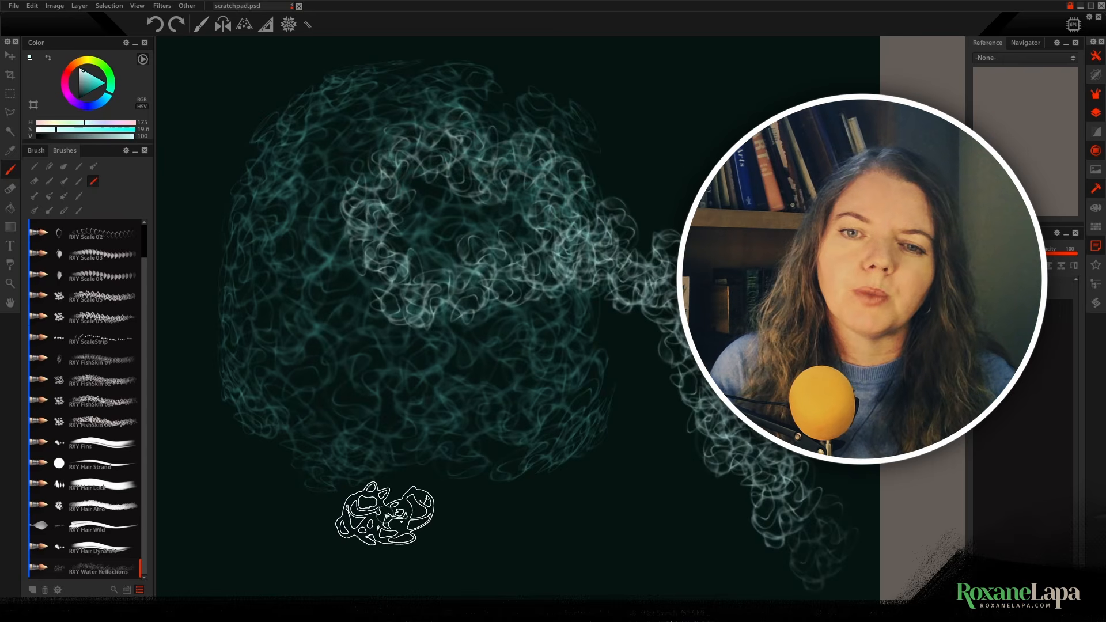